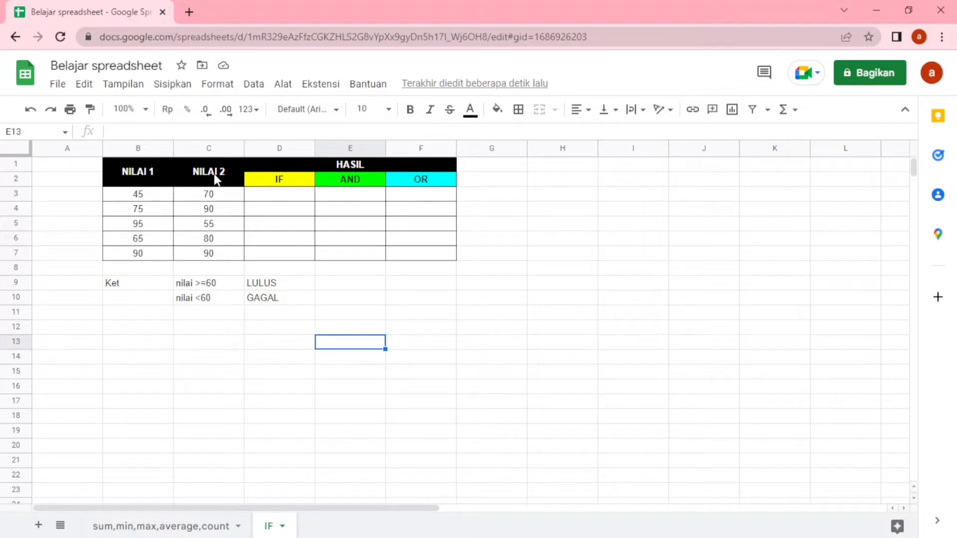
# Step: Examine the IF, AND and OR result headings and the pass/fail criteria listed below the score table
pyautogui.click(289, 183)
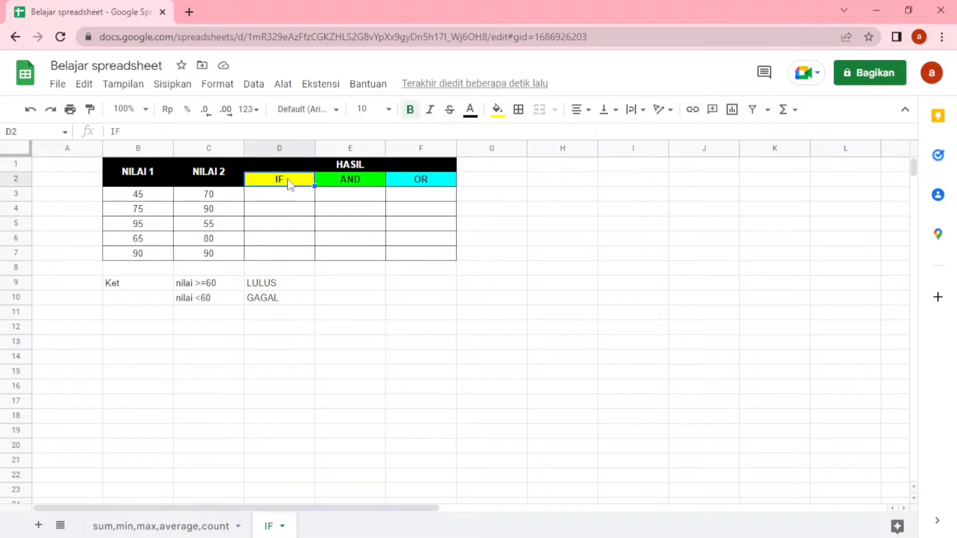
pyautogui.click(357, 186)
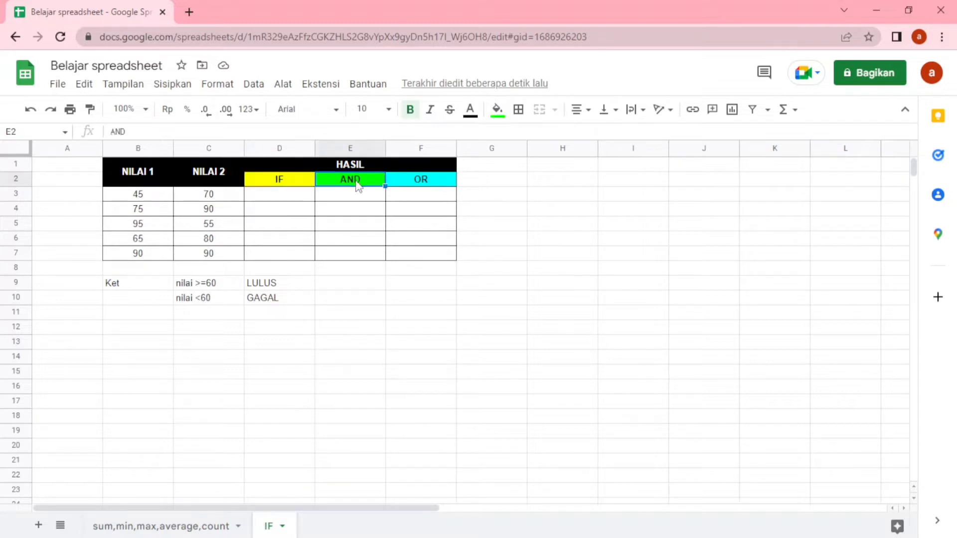
pyautogui.click(418, 185)
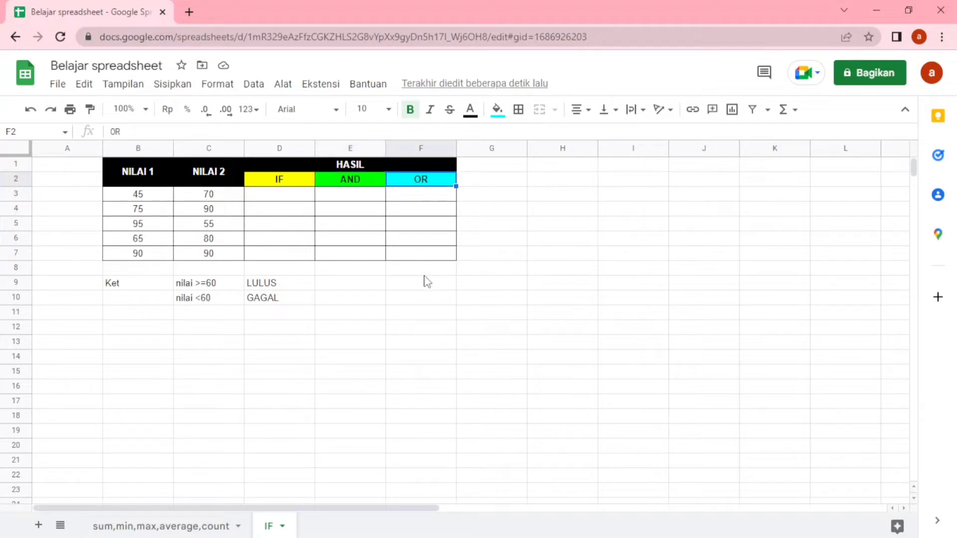
pyautogui.click(424, 302)
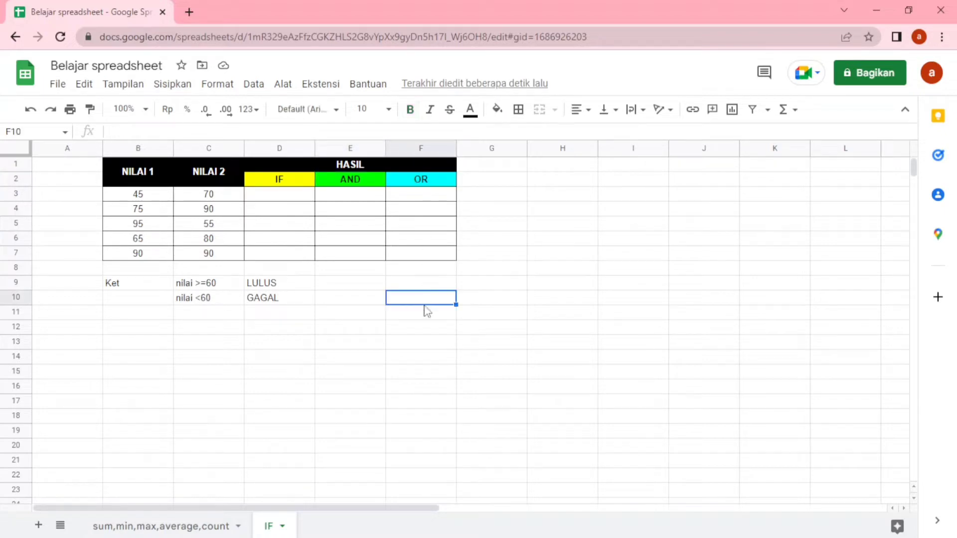
pyautogui.click(292, 196)
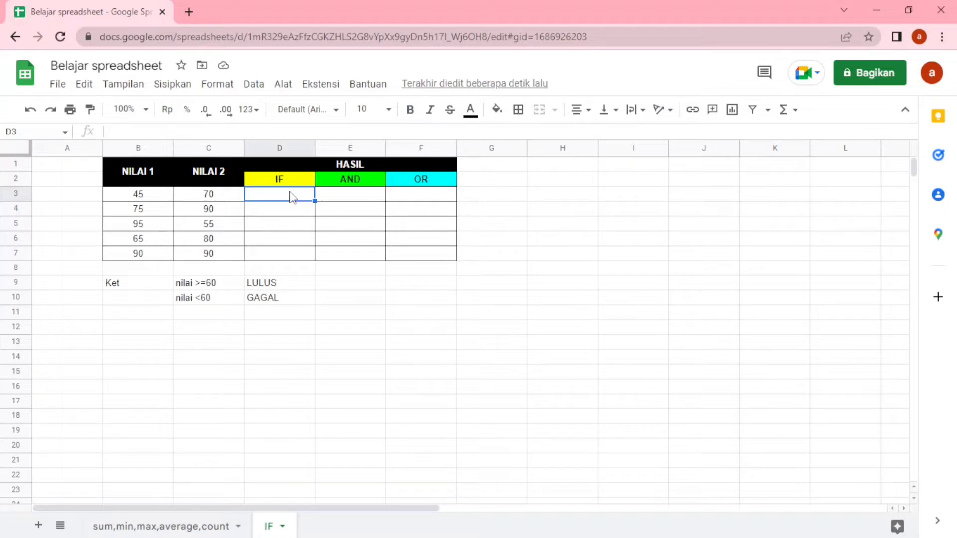
pyautogui.click(130, 291)
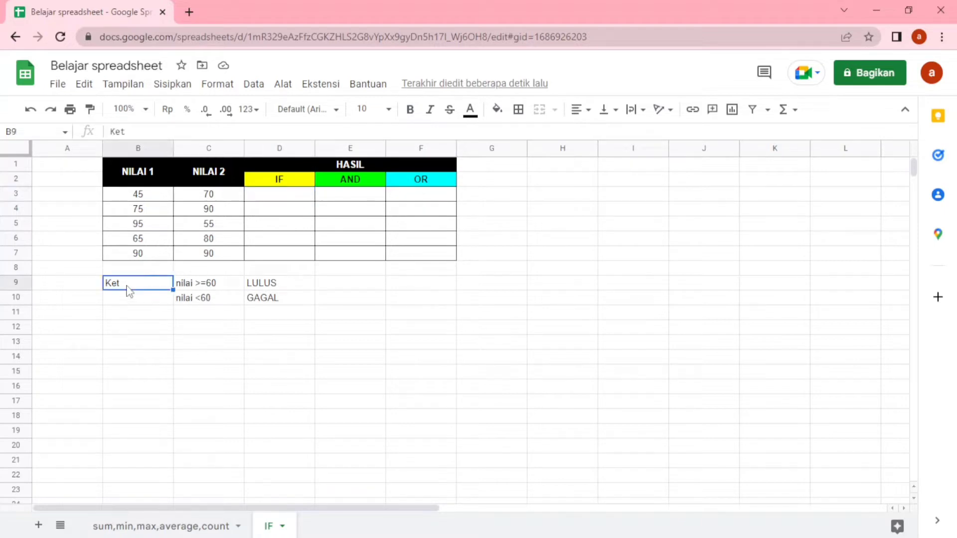
pyautogui.click(210, 289)
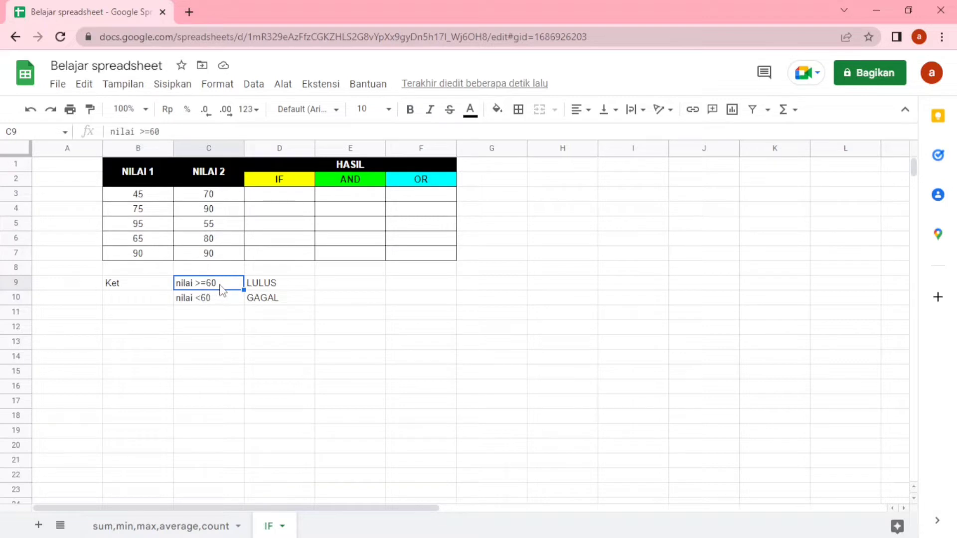
pyautogui.click(273, 288)
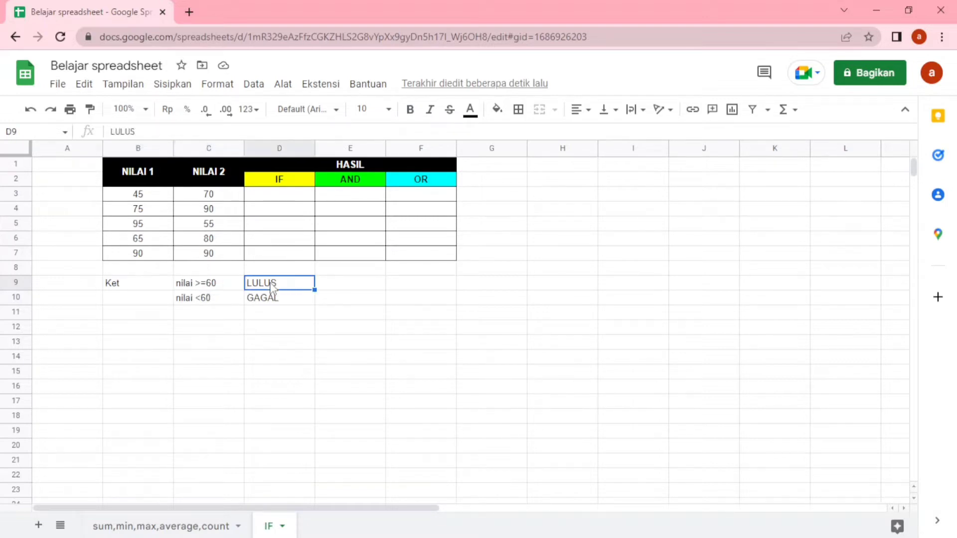
pyautogui.click(192, 305)
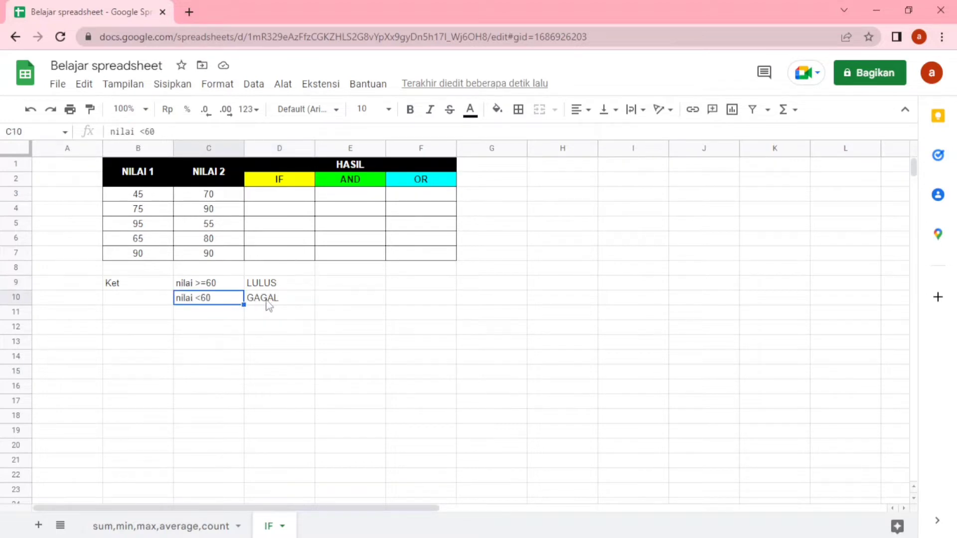
# Step: Start an IF formula in D3 with the logical test B3>=60
pyautogui.click(270, 197)
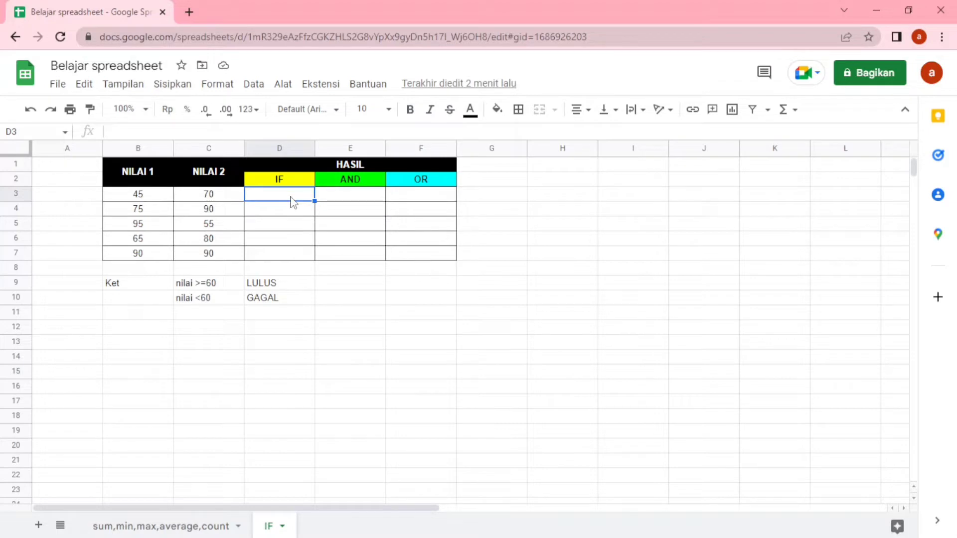
pyautogui.write('=')
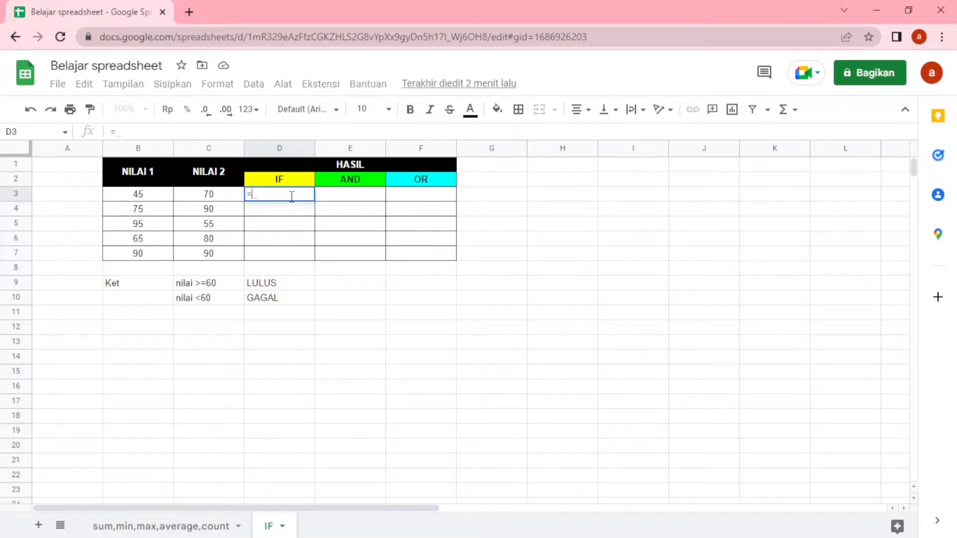
pyautogui.write('IF')
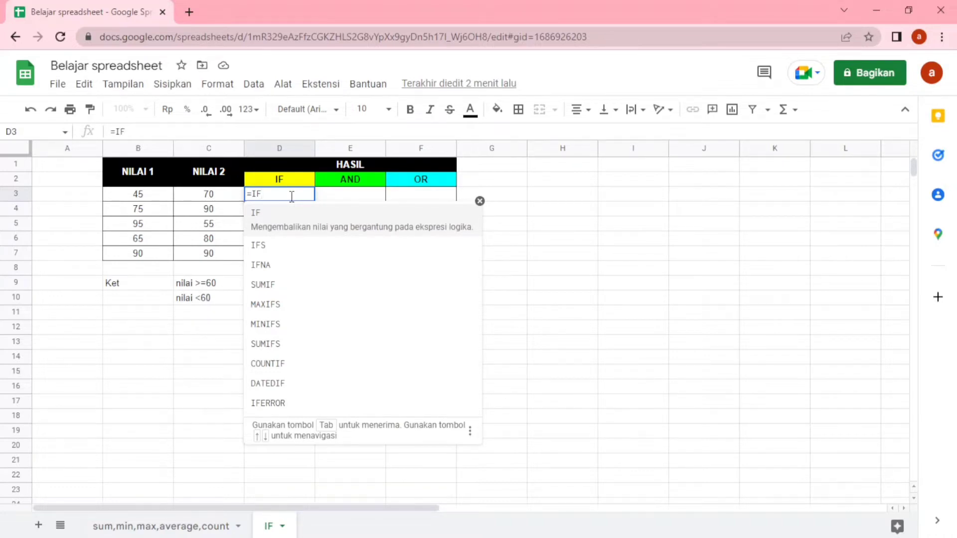
pyautogui.write('(')
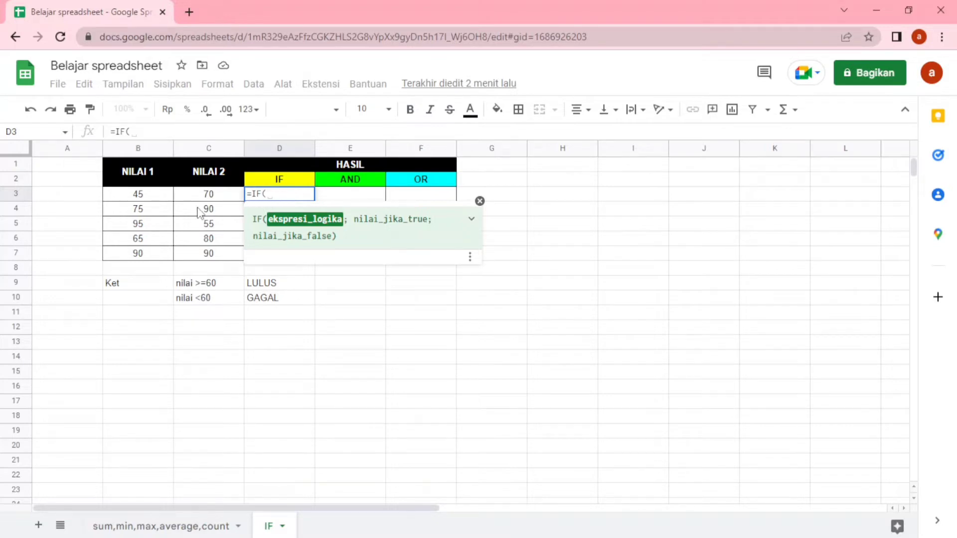
pyautogui.click(140, 199)
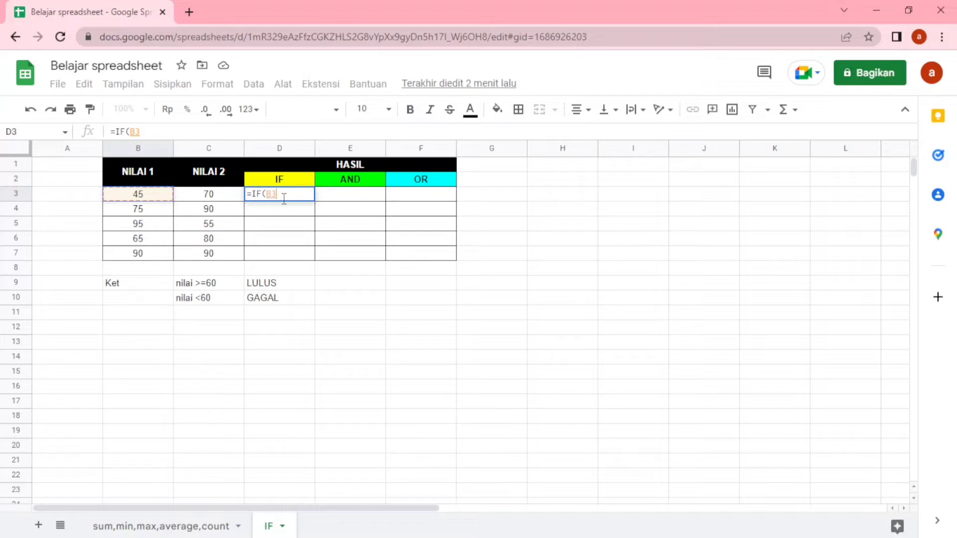
pyautogui.write('>')
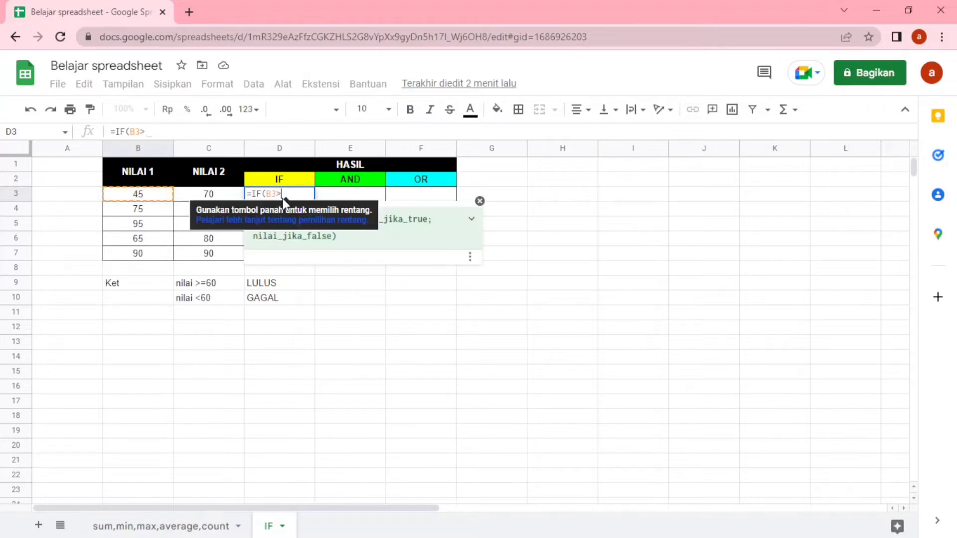
pyautogui.write('=')
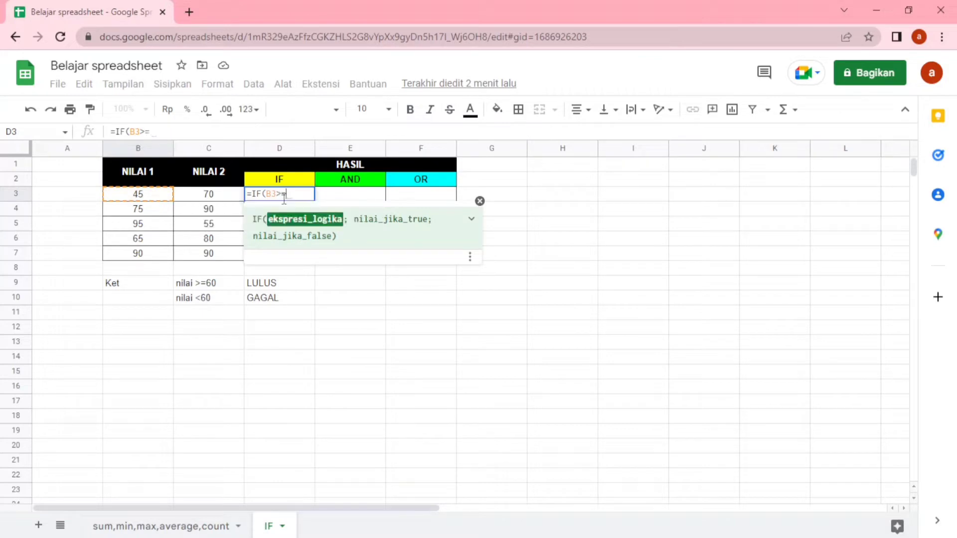
pyautogui.write('60')
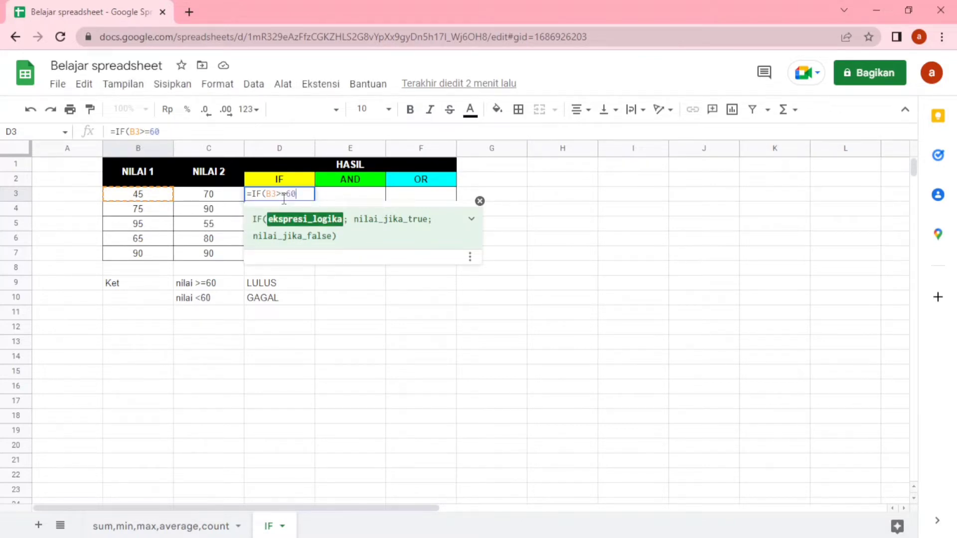
# Step: Add "LULUS" in quotation marks as the value-if-true argument of the IF formula in D3
pyautogui.write(';')
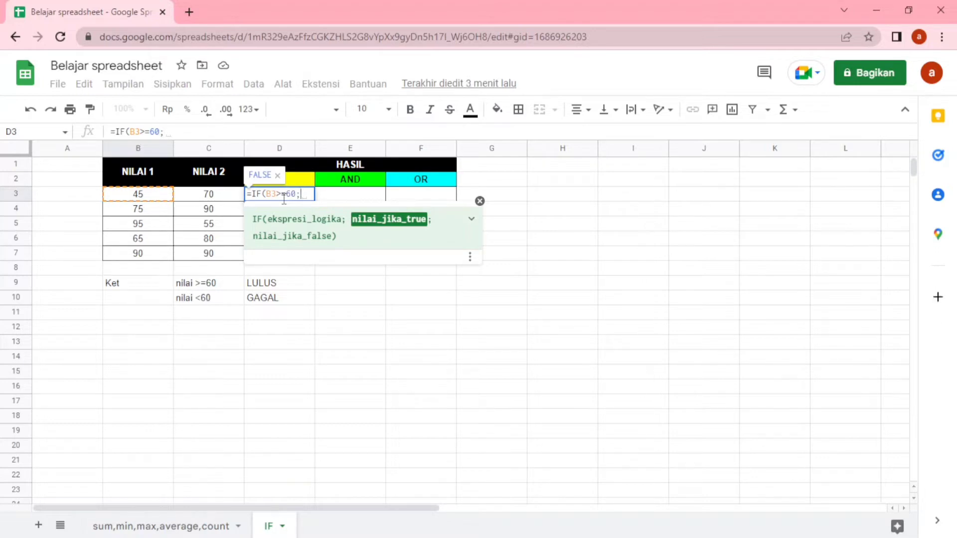
pyautogui.write('"')
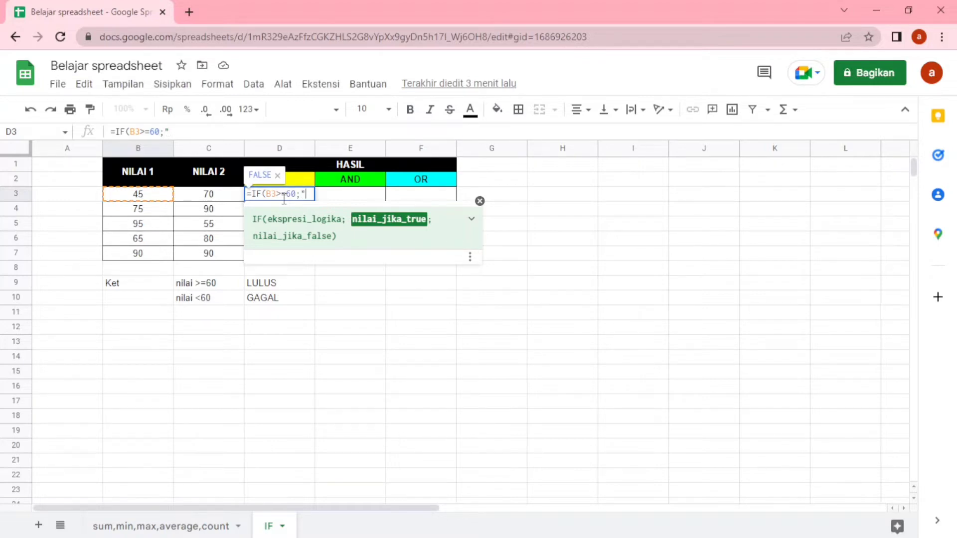
pyautogui.write('LULUS"')
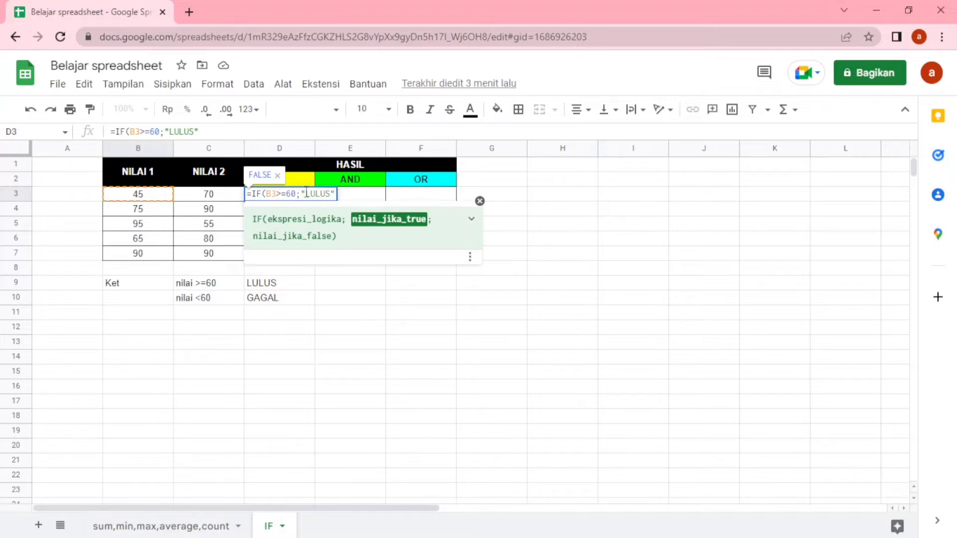
pyautogui.moveTo(305, 193); pyautogui.dragTo(303, 193)
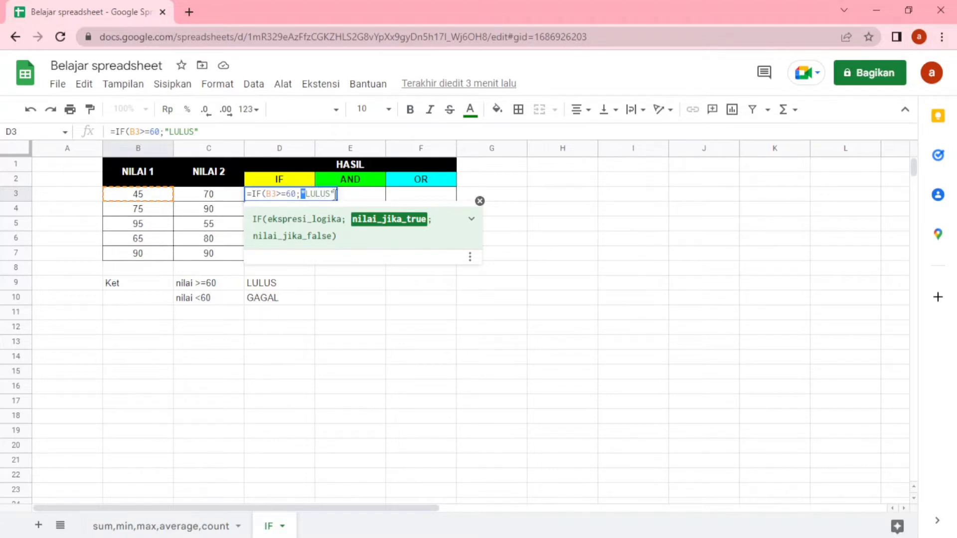
pyautogui.click(246, 131)
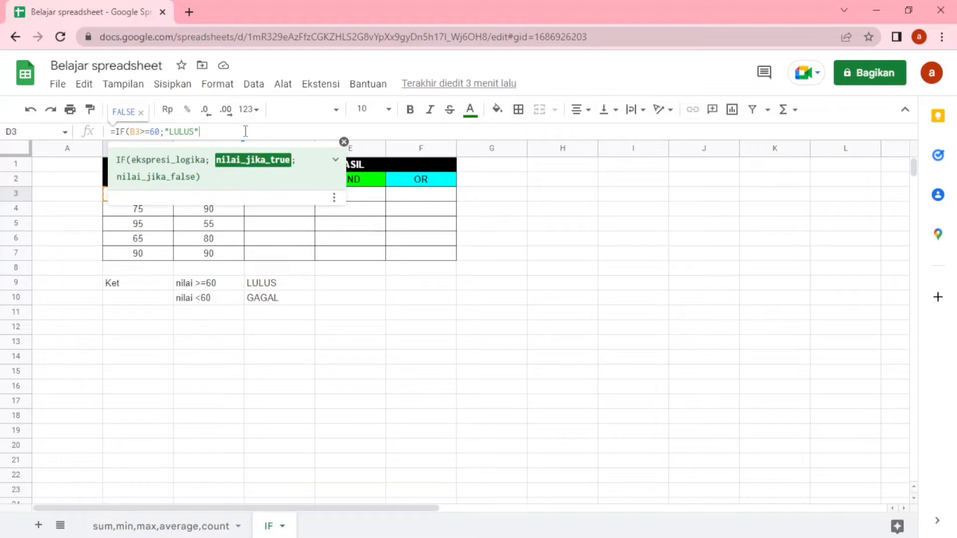
# Step: Add "GAGAL" as the value-if-false argument and complete the formula in D3 as =IF(B3>=60;"LULUS";"GAGAL")
pyautogui.write(';')
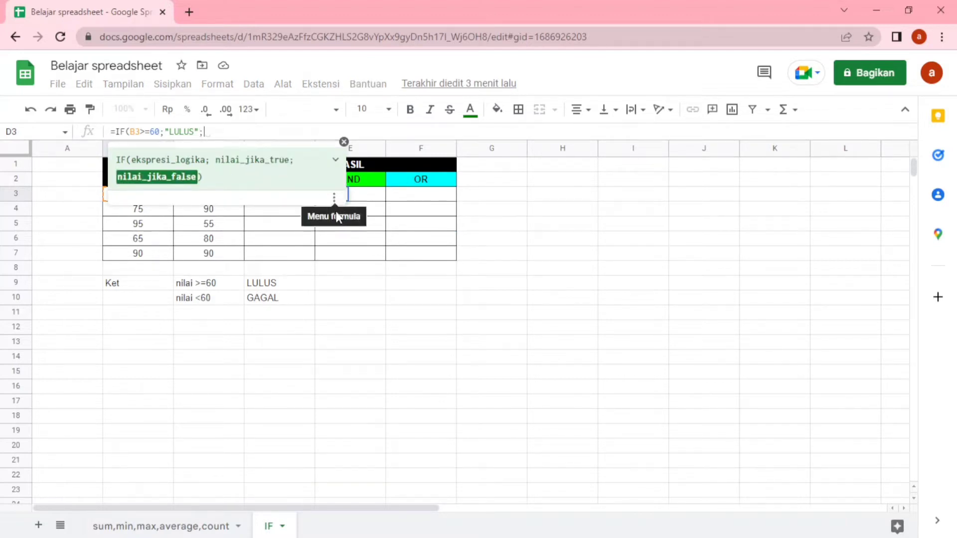
pyautogui.click(344, 143)
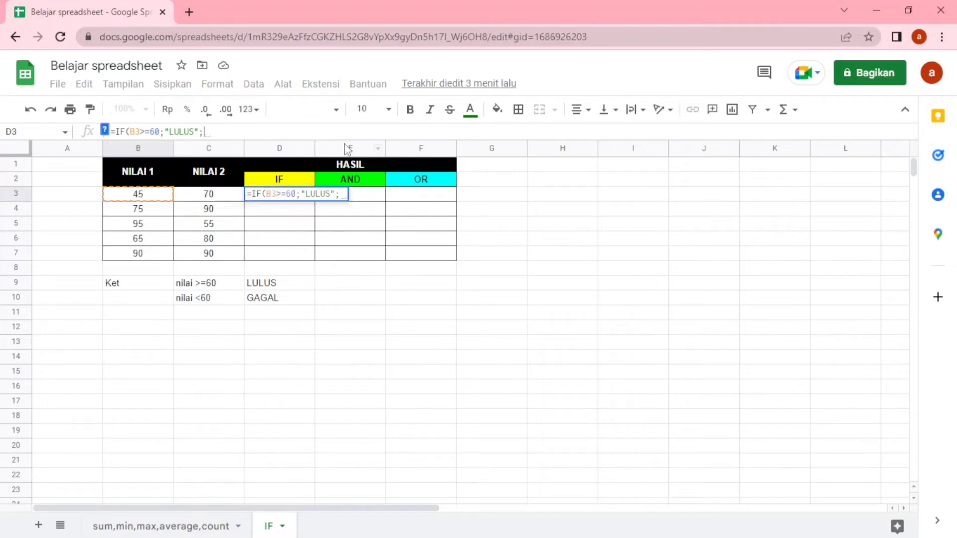
pyautogui.click(340, 195)
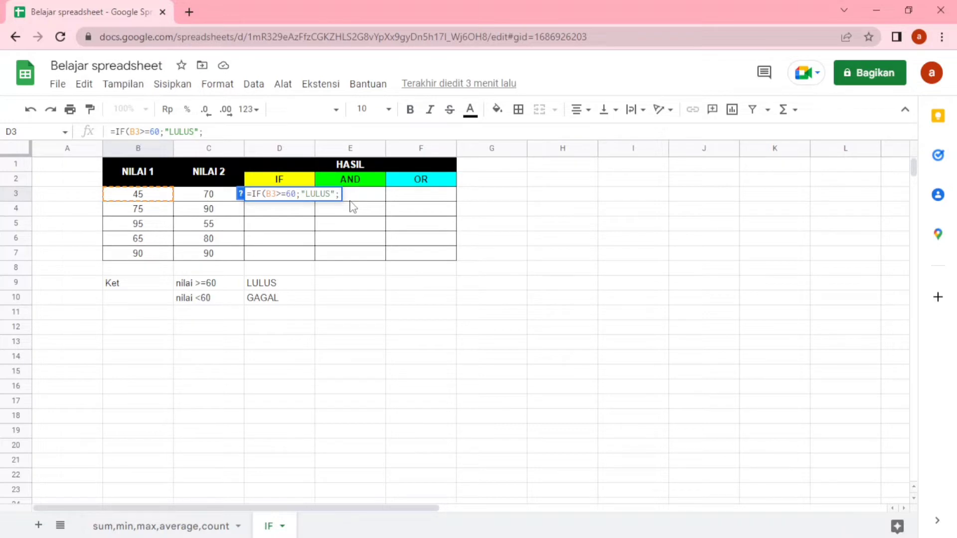
pyautogui.write('"GAGA')
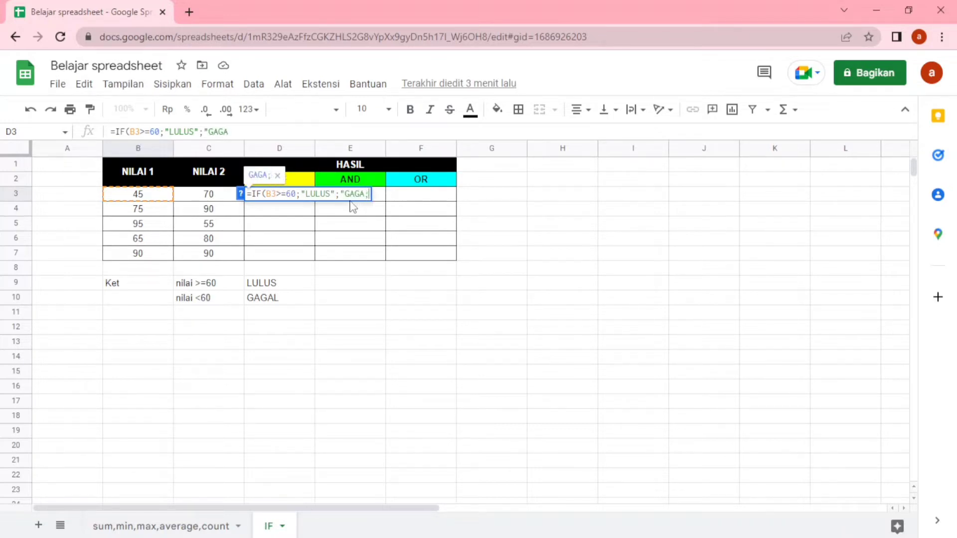
pyautogui.write('L"')
pyautogui.write(')')
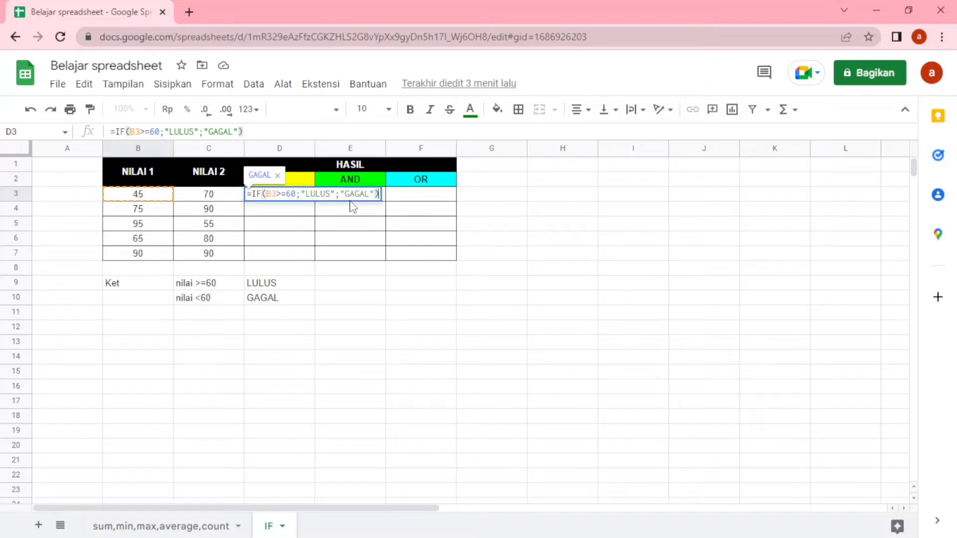
pyautogui.press('Return')
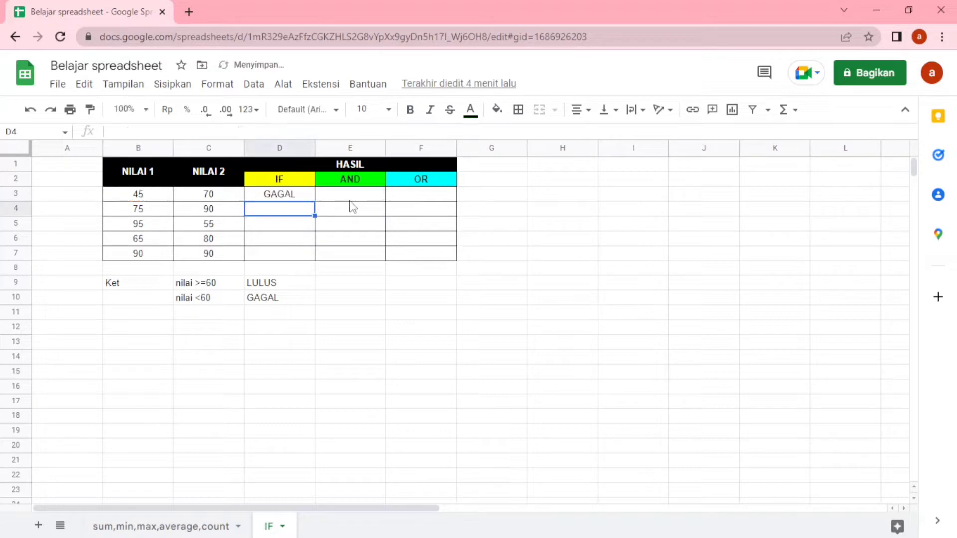
# Step: Copy the IF formula from D3 down through D7
pyautogui.click(298, 198)
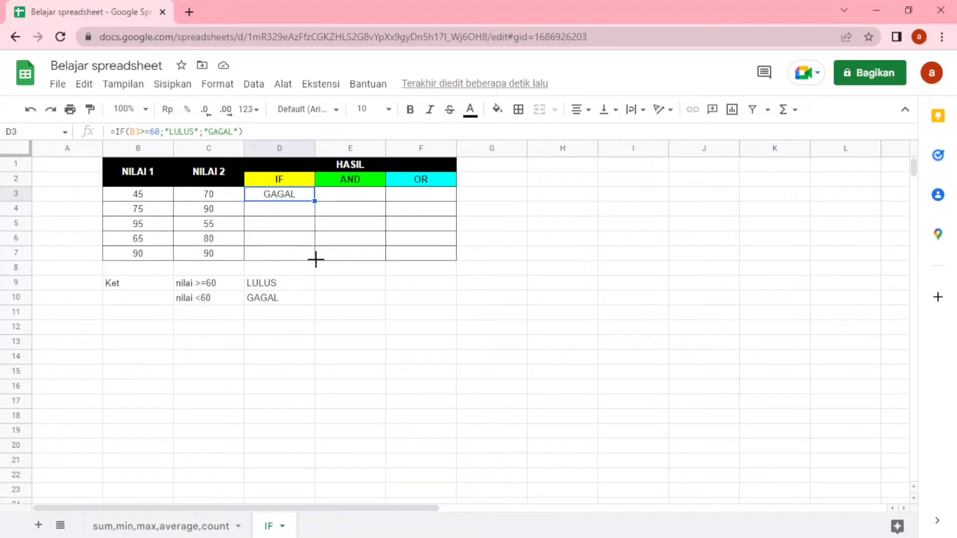
pyautogui.moveTo(315, 201); pyautogui.dragTo(315, 259)
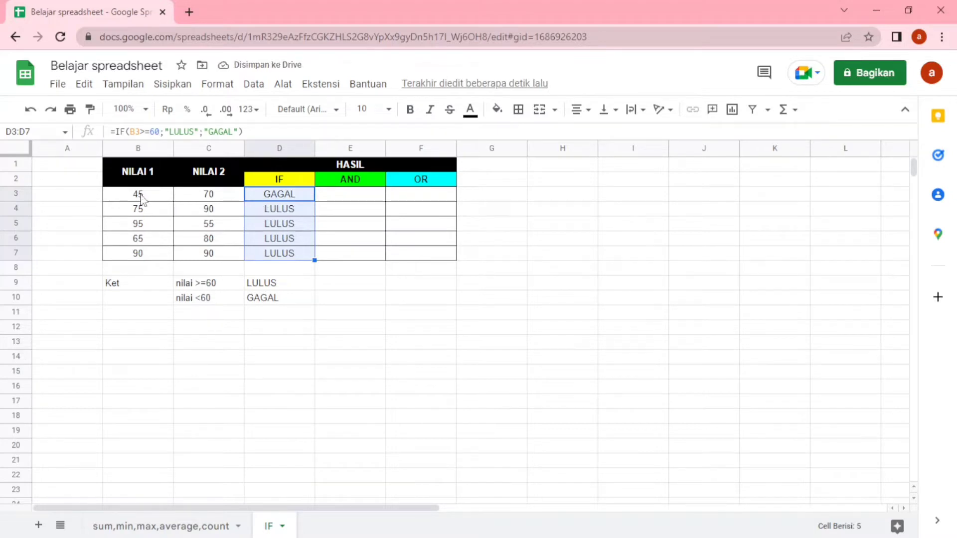
# Step: Compare the NILAI 1 scores in B3:B7 with the IF formula and its results in the HASIL column
pyautogui.click(140, 198)
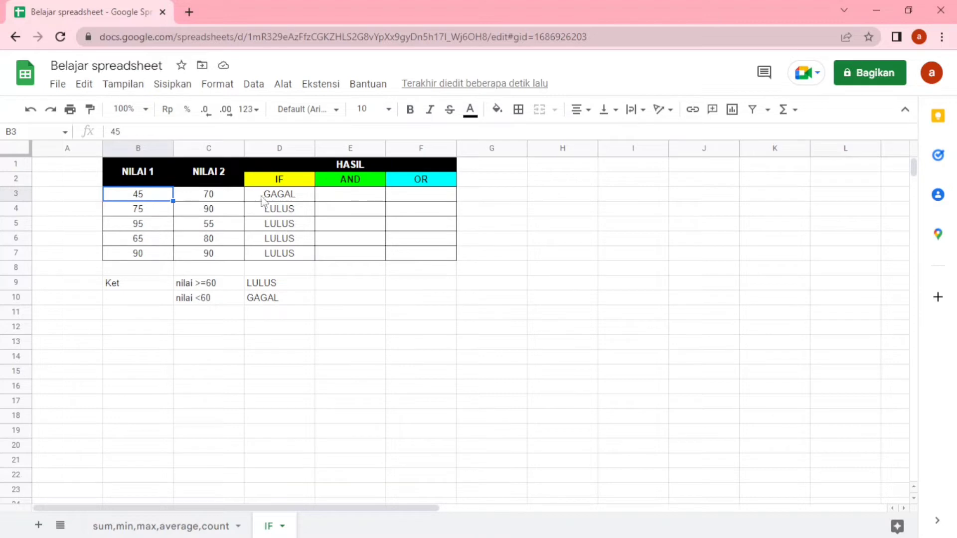
pyautogui.click(287, 201)
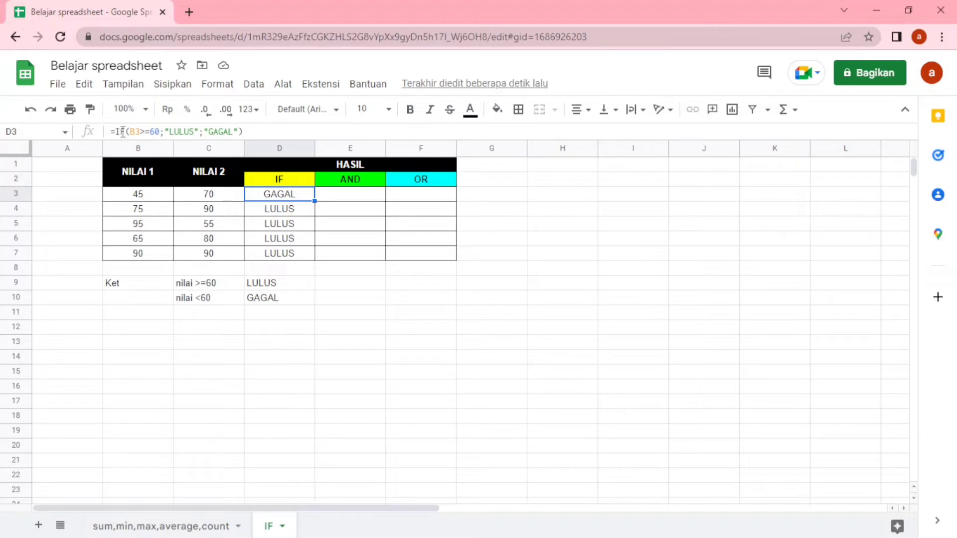
pyautogui.click(144, 199)
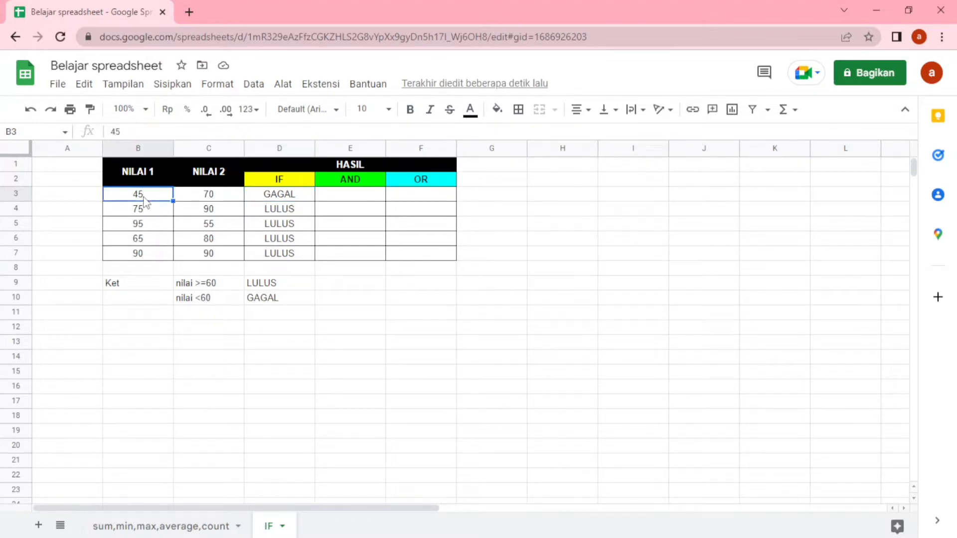
pyautogui.click(279, 200)
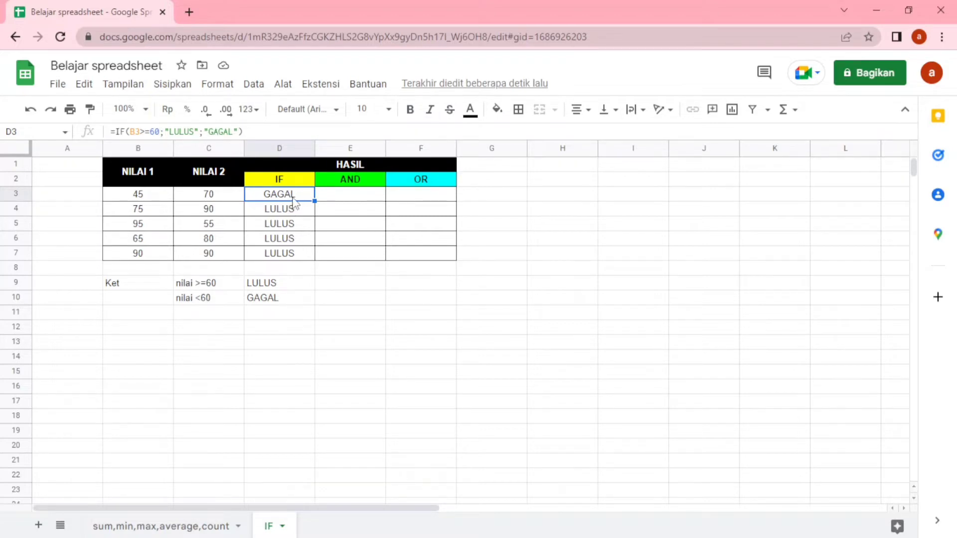
pyautogui.click(142, 210)
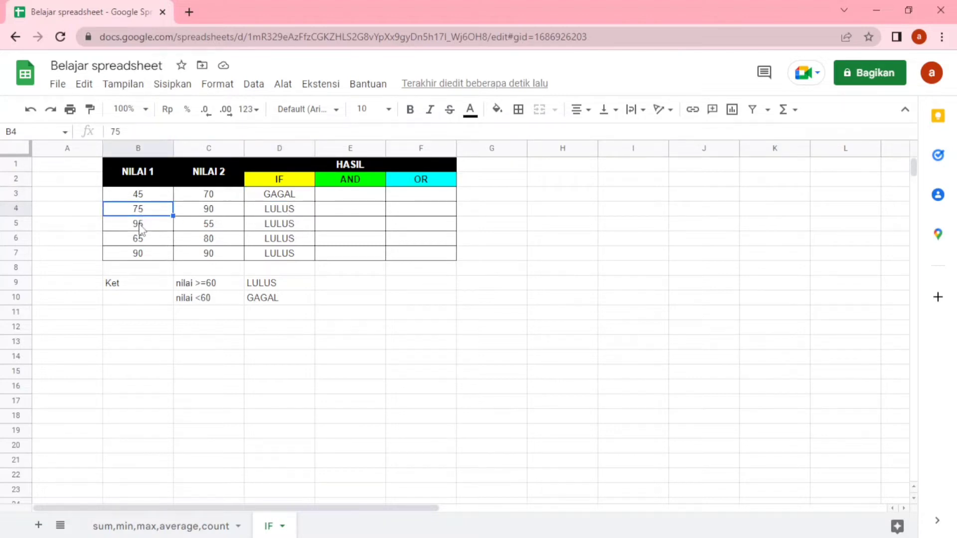
pyautogui.click(139, 225)
pyautogui.click(138, 238)
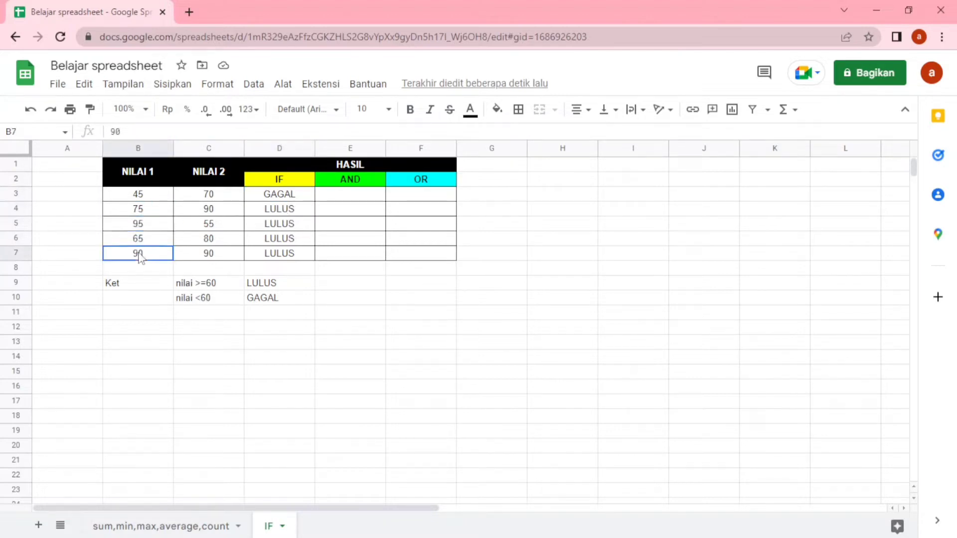
pyautogui.click(139, 252)
pyautogui.click(142, 212)
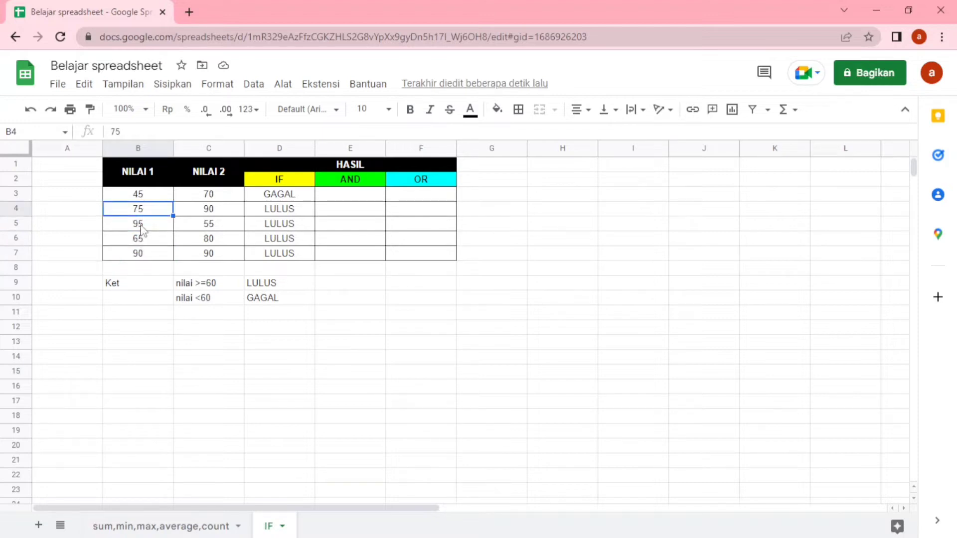
# Step: Set the NILAI 1 score in B5 to 10 and check the IF result in D5
pyautogui.click(138, 229)
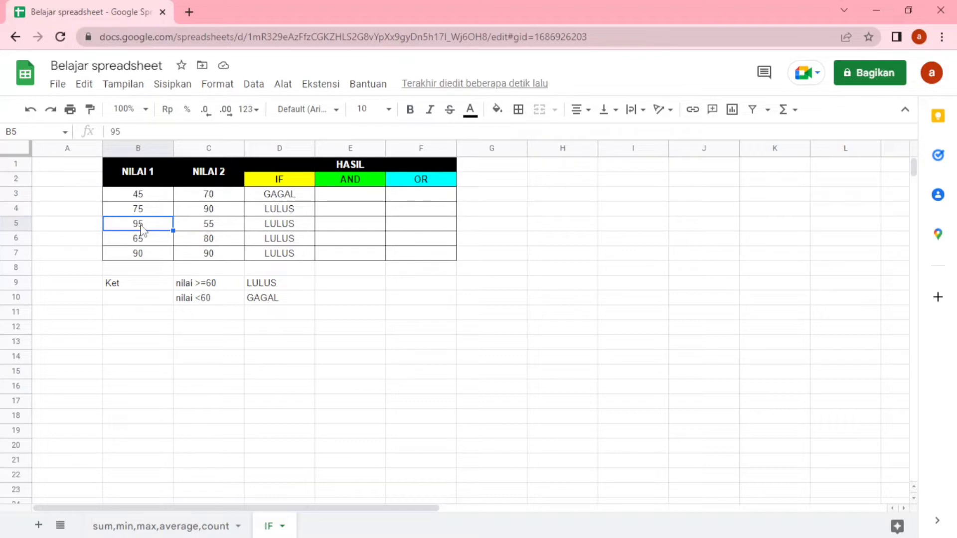
pyautogui.write('10')
pyautogui.press('Return')
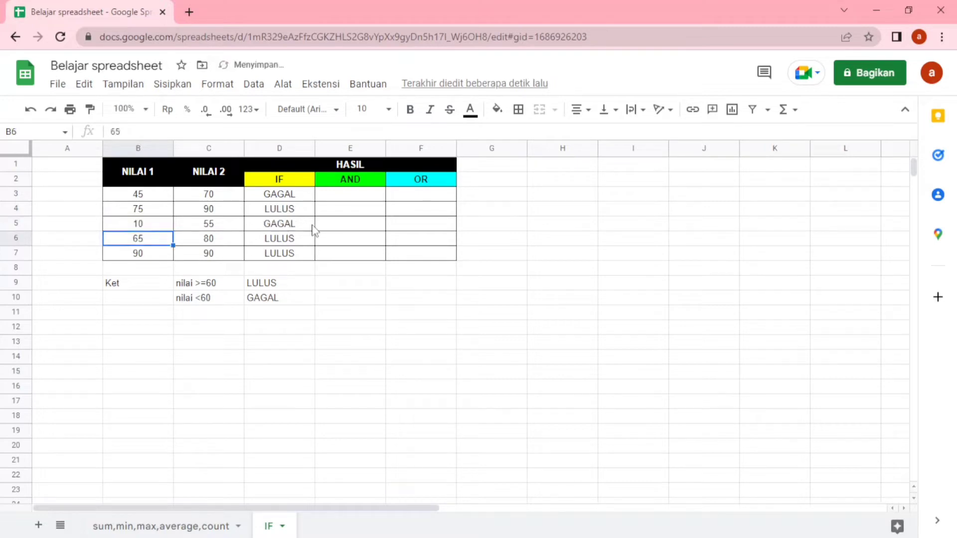
pyautogui.click(285, 227)
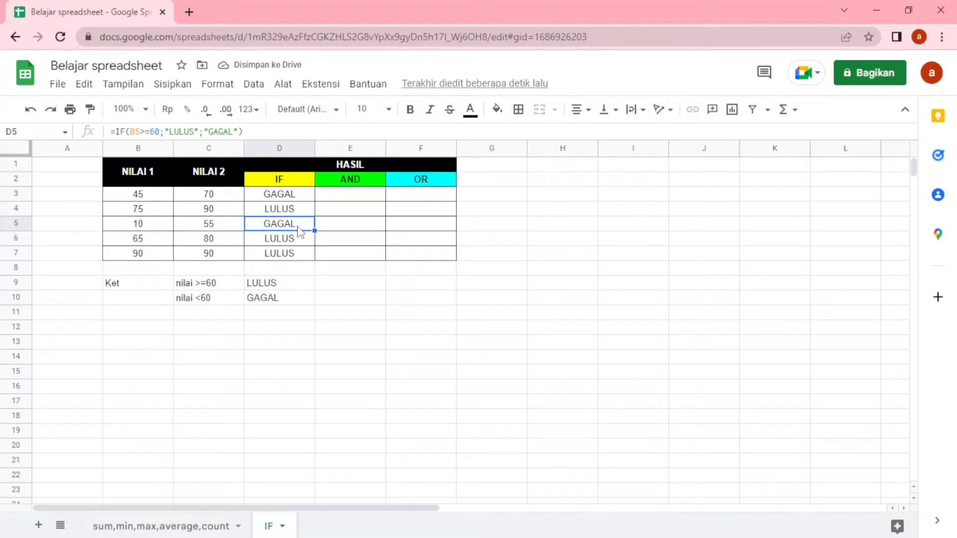
# Step: Set the NILAI 1 score in B5 back to 95
pyautogui.click(149, 230)
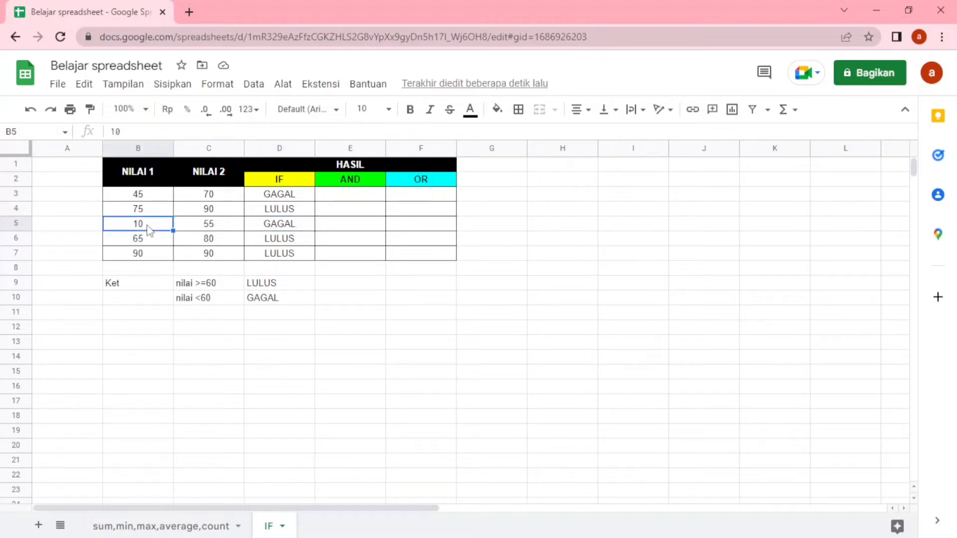
pyautogui.write('95')
pyautogui.press('Return')
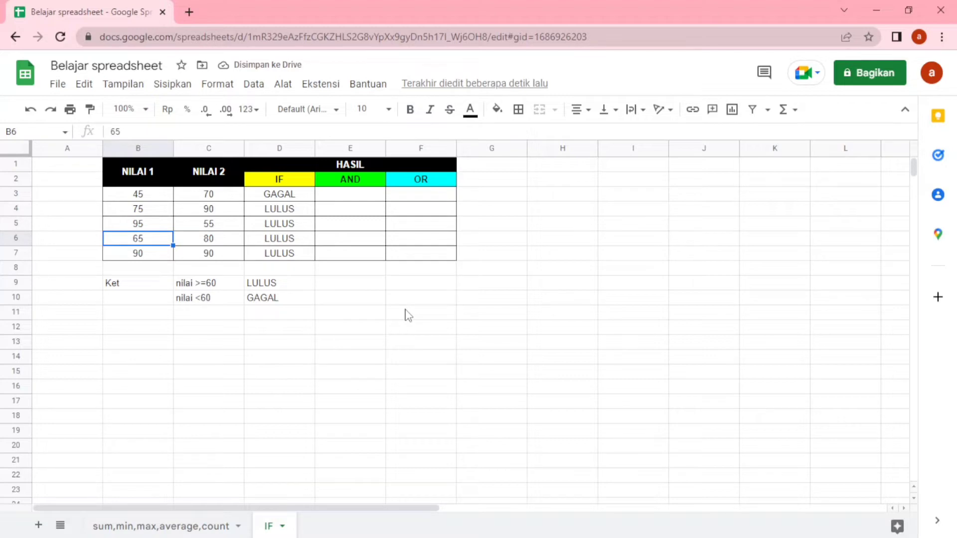
# Step: Start a formula in E3 that nests AND inside IF, with B3>=60 as the first condition
pyautogui.click(355, 198)
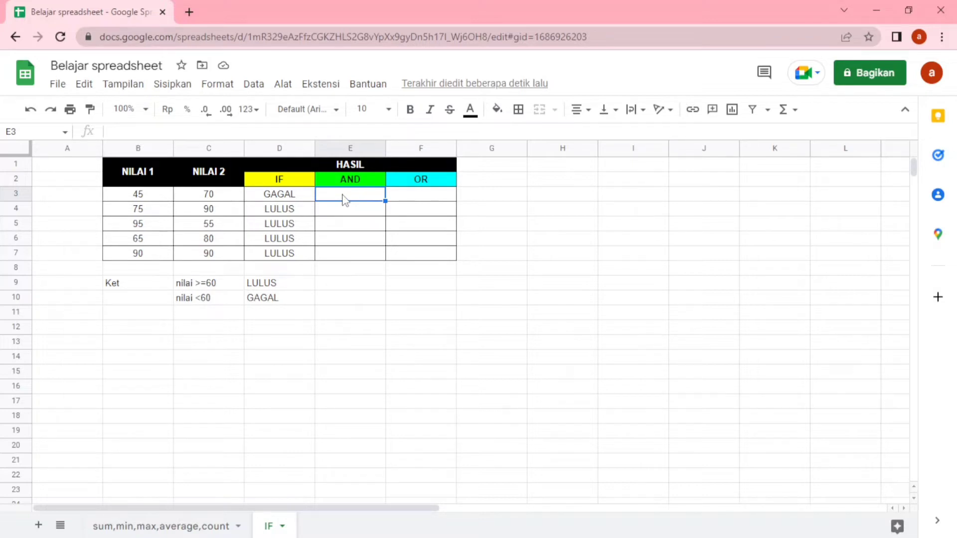
pyautogui.write('=')
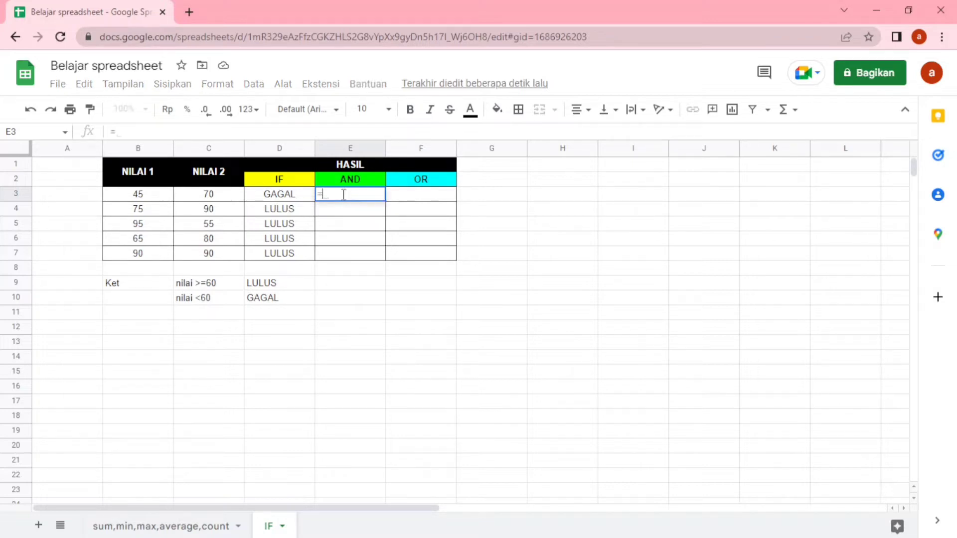
pyautogui.write('IF')
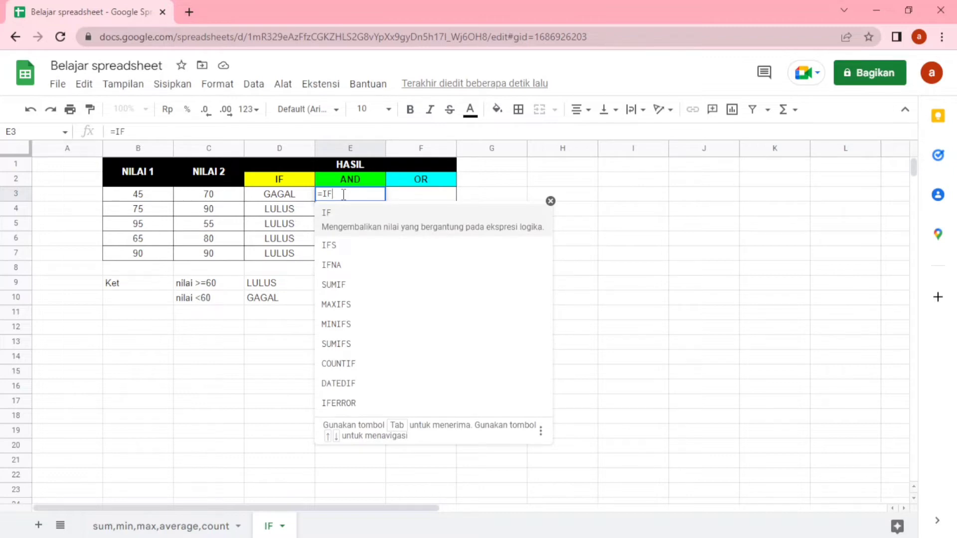
pyautogui.write('(AND(')
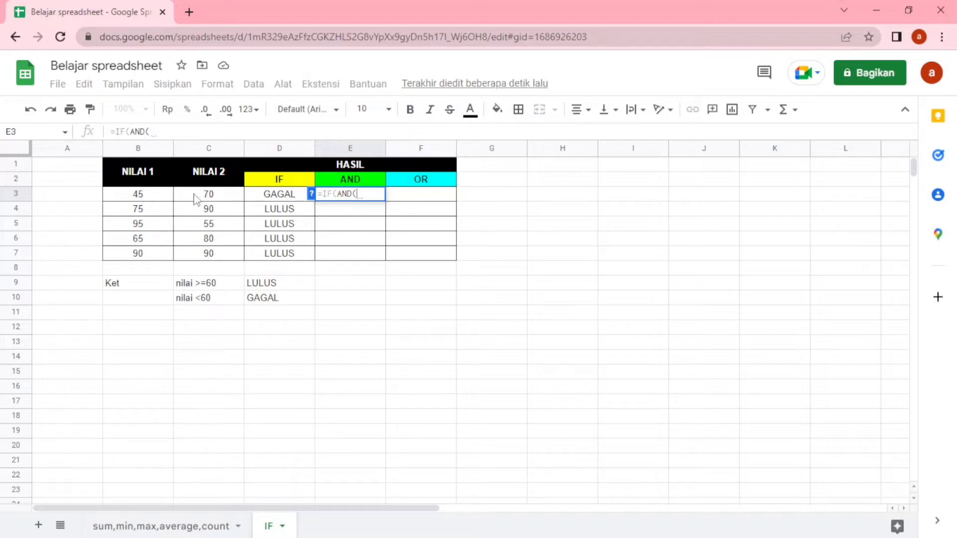
pyautogui.click(141, 198)
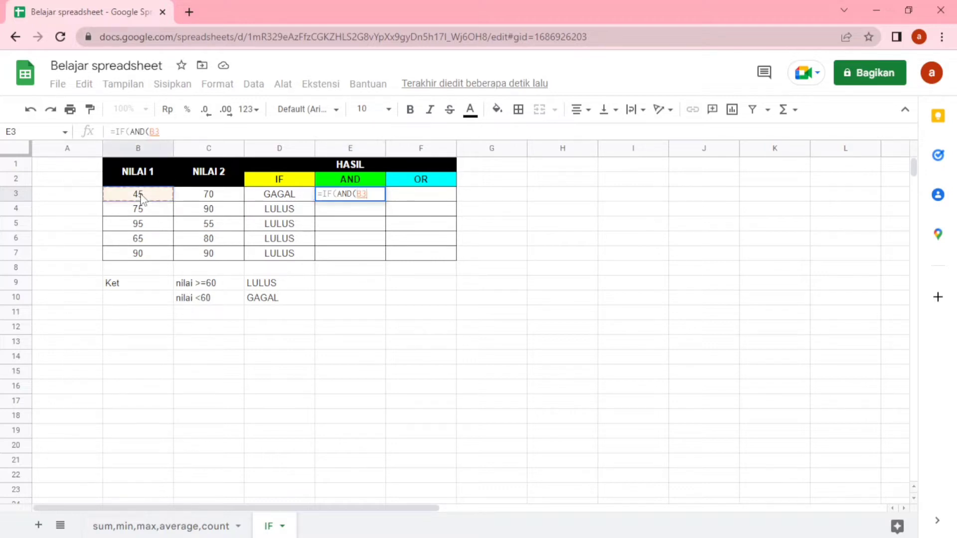
pyautogui.write('>=60')
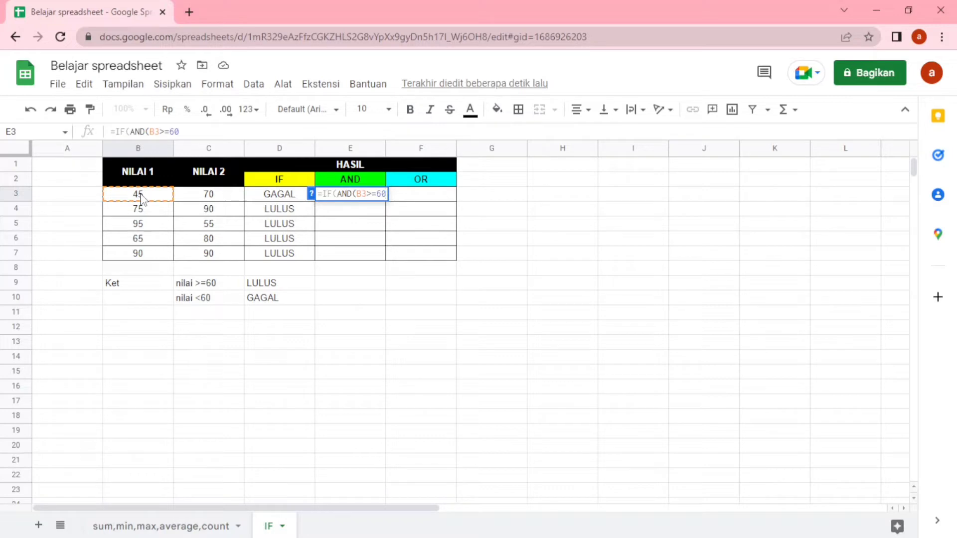
pyautogui.write(';')
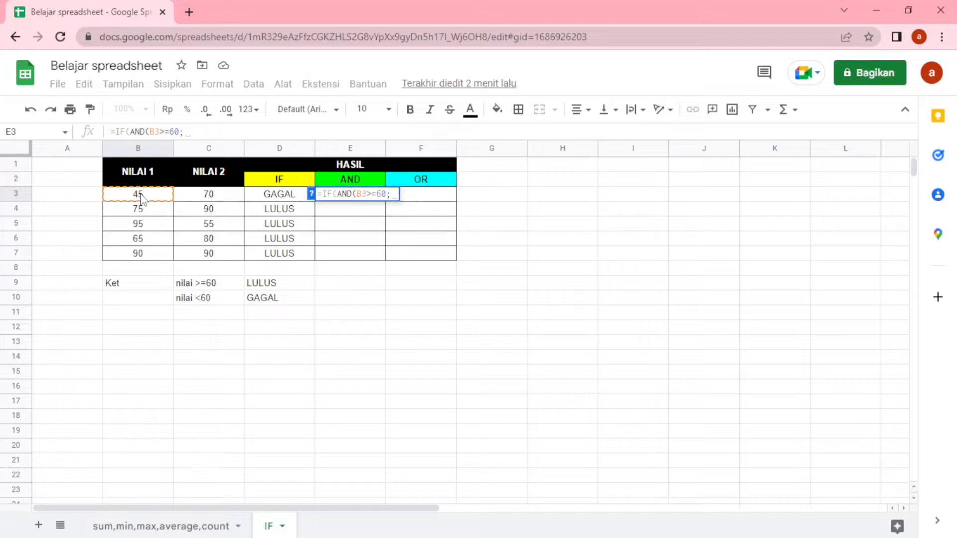
# Step: Add C3>=60 as the second condition in E3 and close the AND function
pyautogui.click(204, 198)
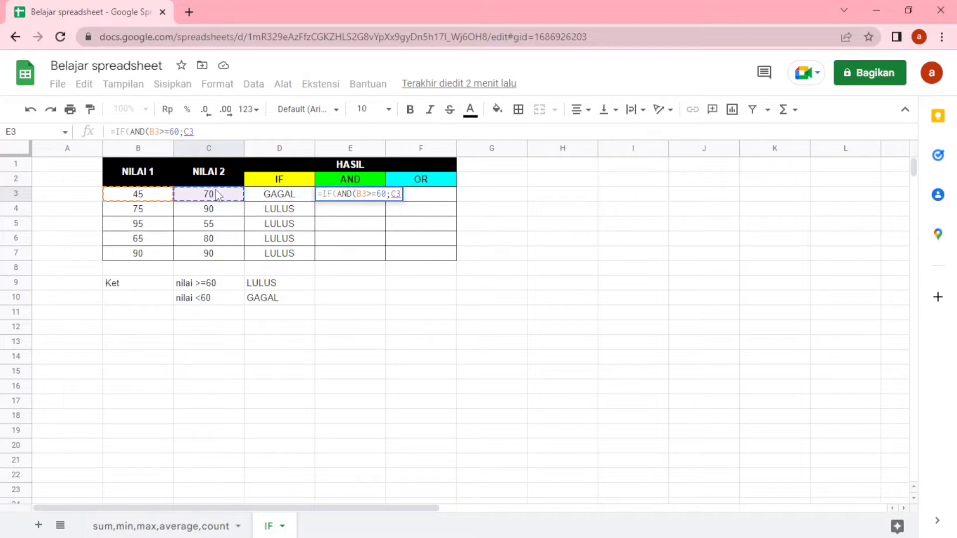
pyautogui.write('>=')
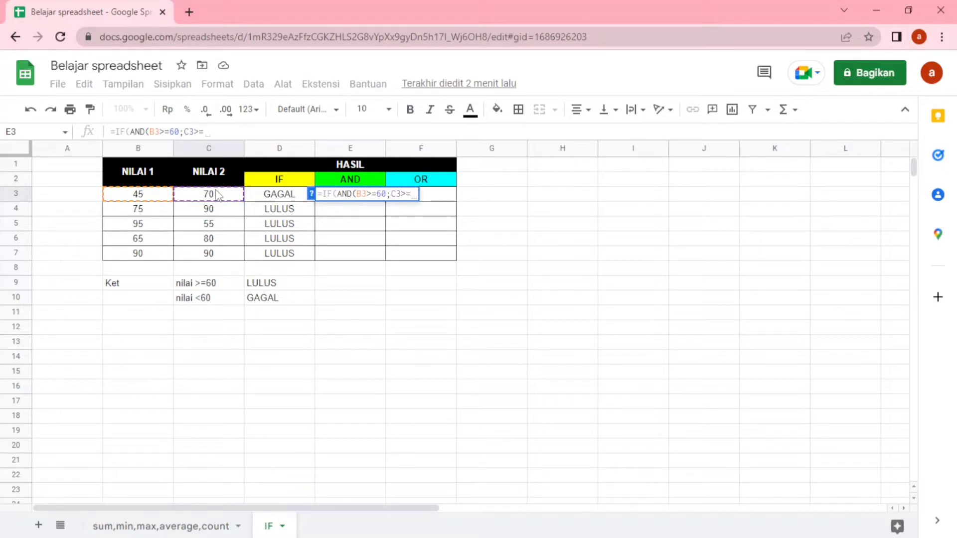
pyautogui.write('60')
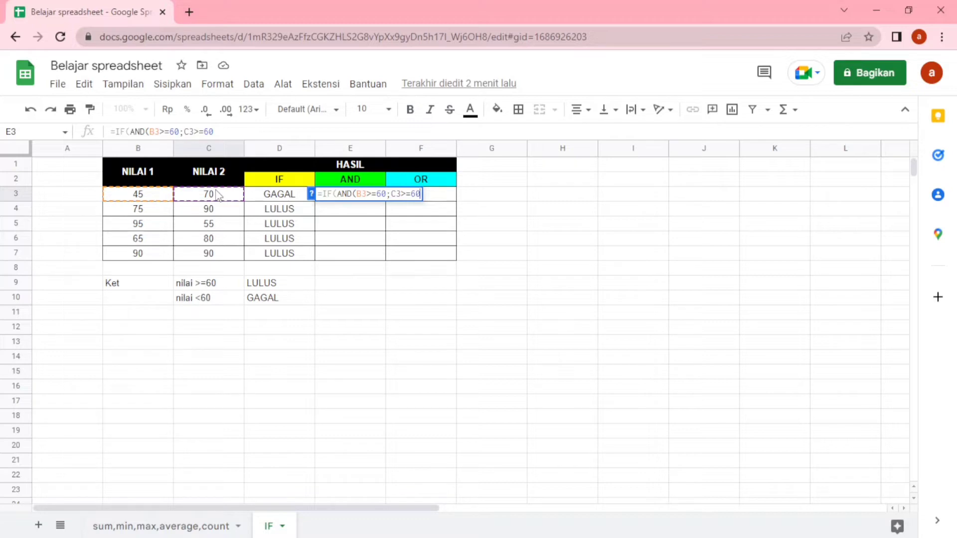
pyautogui.write(');')
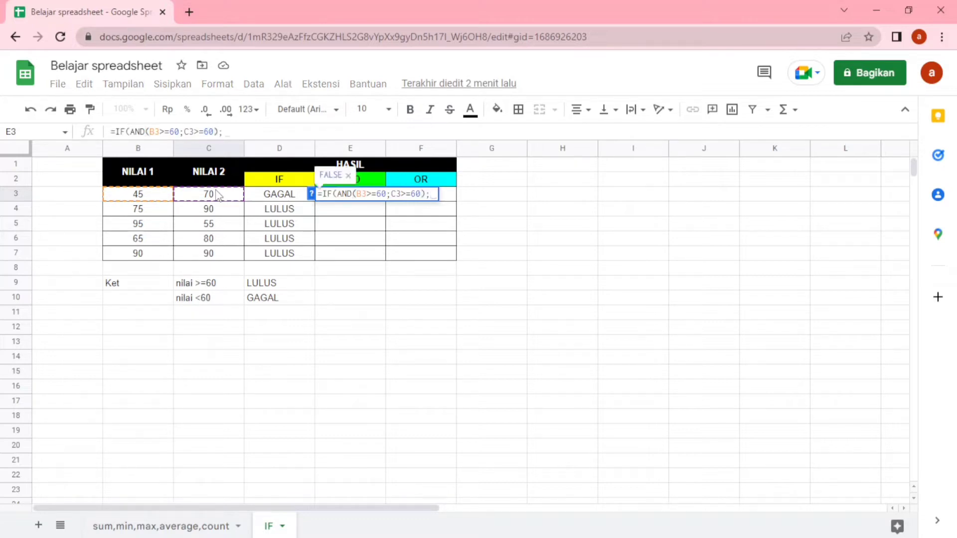
# Step: Add "LULUS" and "GAGAL" as the true and false values, completing E3 as =IF(AND(B3>=60;C3>=60);"LULUS";"GAGAL")
pyautogui.write('"')
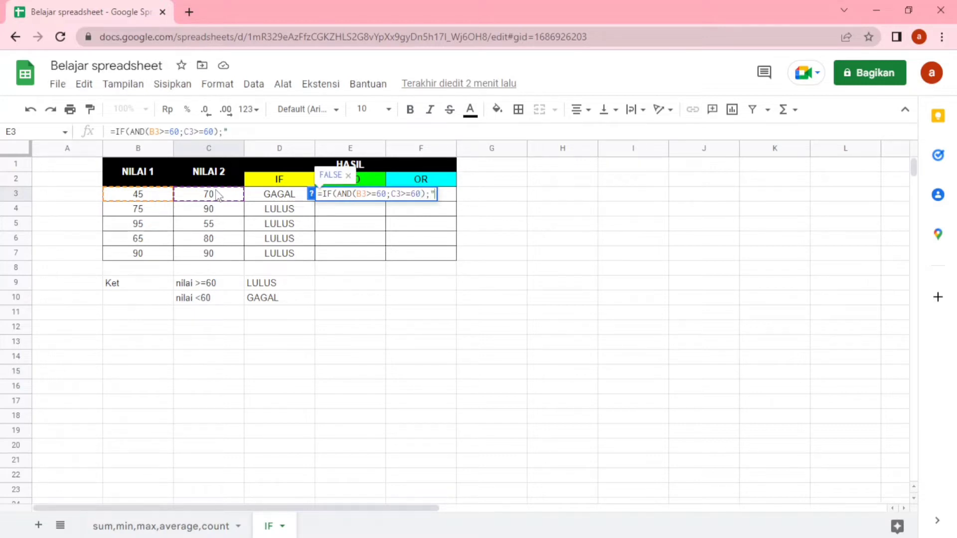
pyautogui.write('LUL')
pyautogui.write('US')
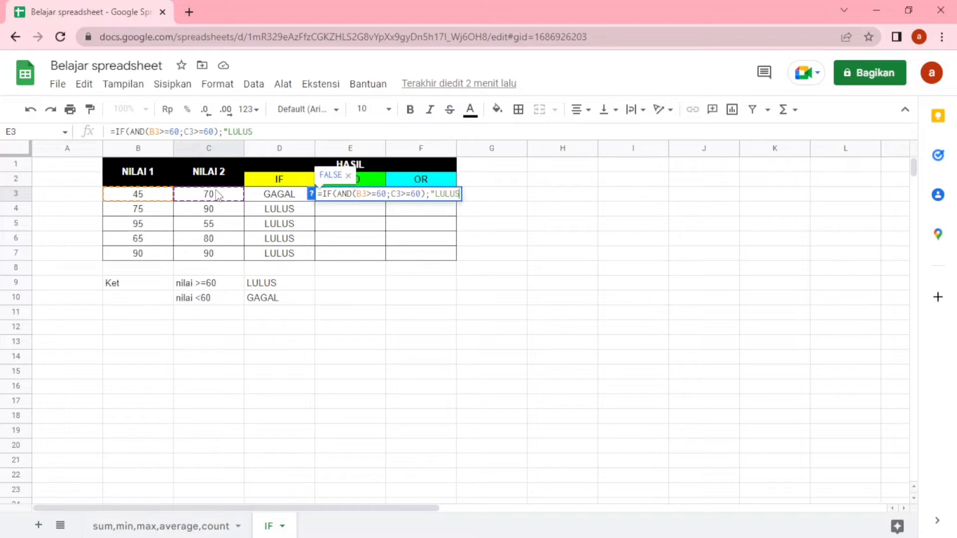
pyautogui.write('";"')
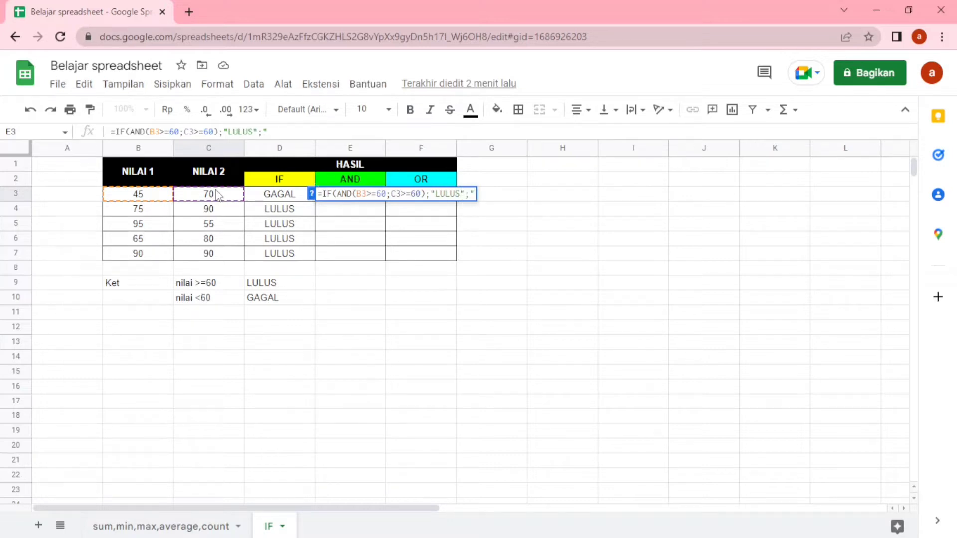
pyautogui.write('GAGAL')
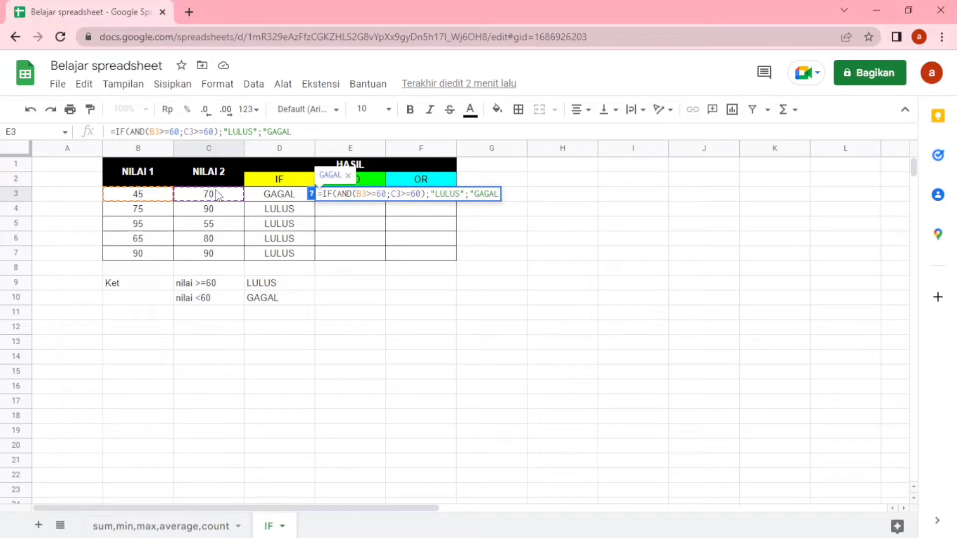
pyautogui.write('")')
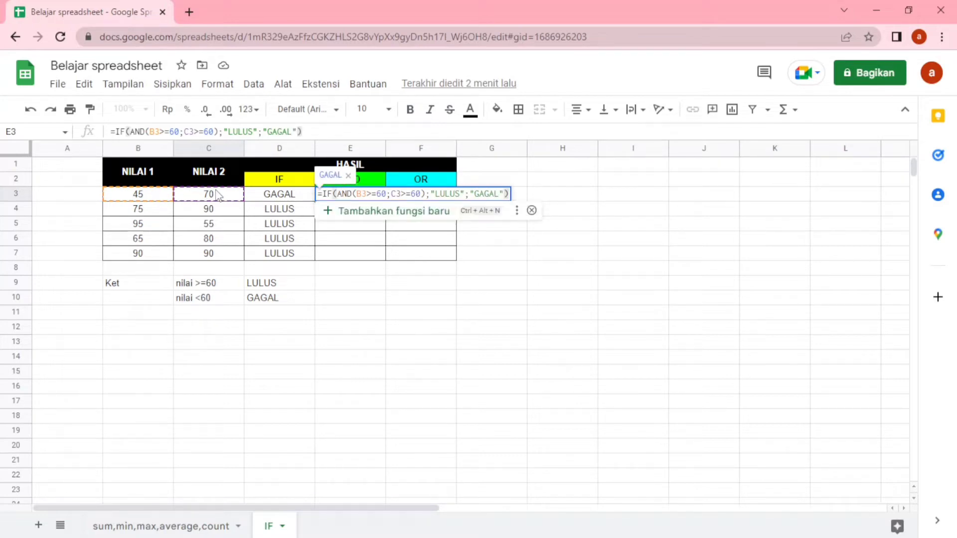
pyautogui.press('Return')
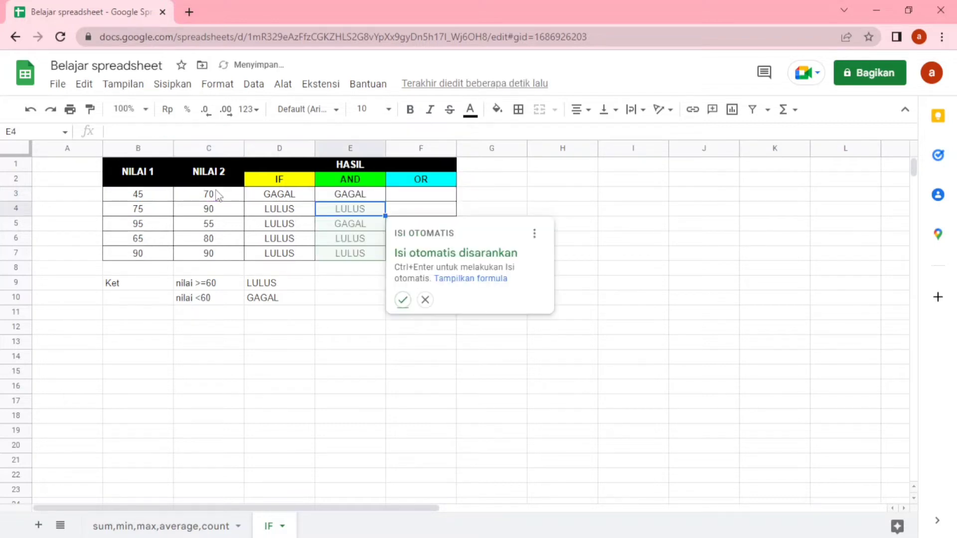
# Step: Copy the IF-AND formula from E3 down through E7 and check the filled cells
pyautogui.click(343, 196)
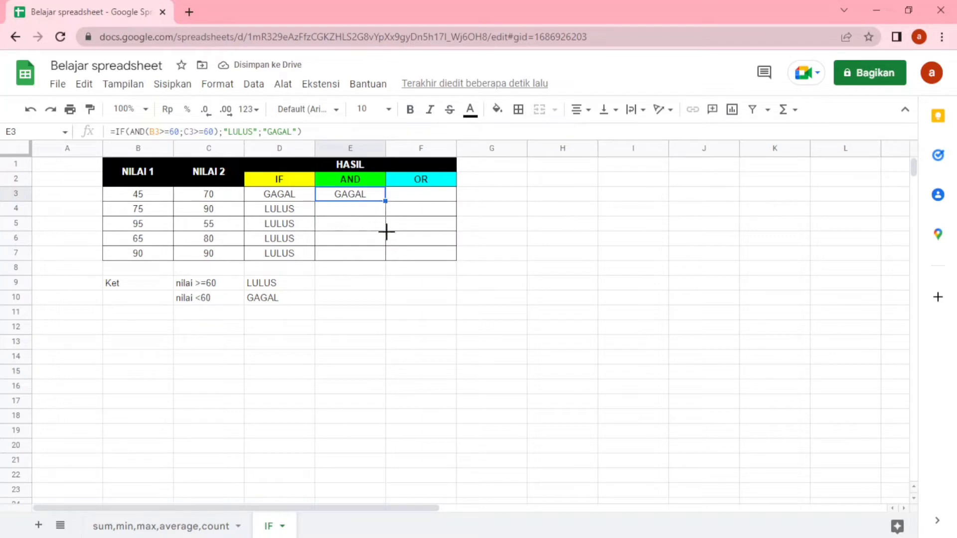
pyautogui.moveTo(385, 201); pyautogui.dragTo(386, 257)
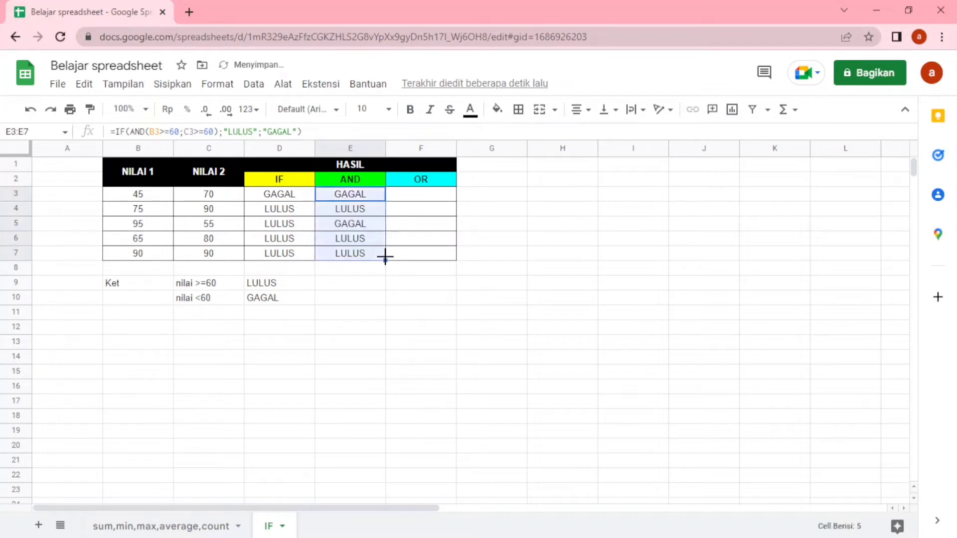
pyautogui.click(359, 197)
pyautogui.click(361, 212)
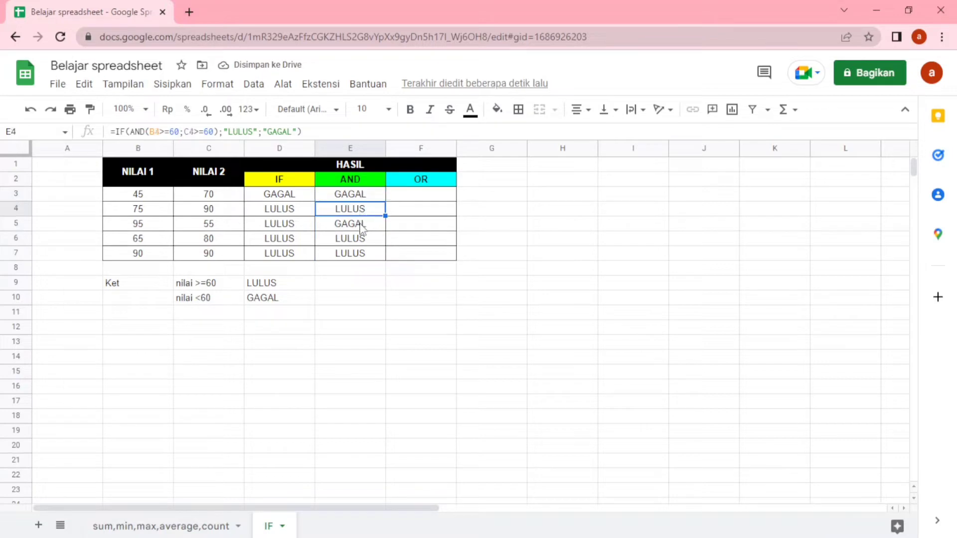
pyautogui.click(359, 226)
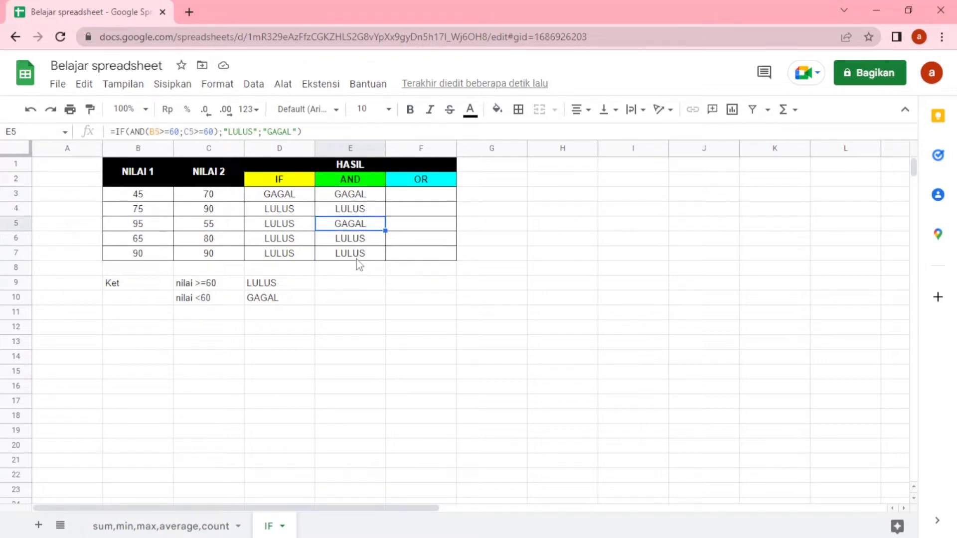
pyautogui.click(357, 255)
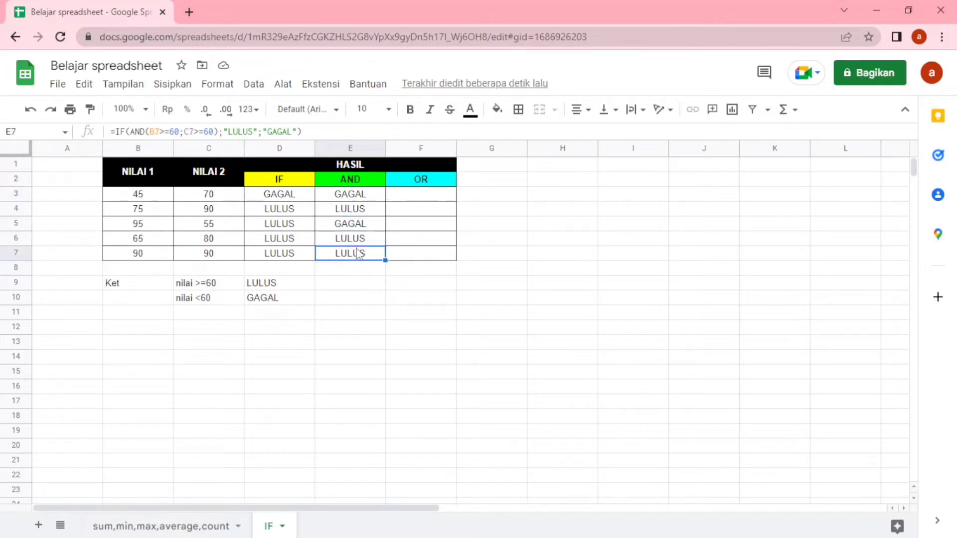
pyautogui.click(359, 198)
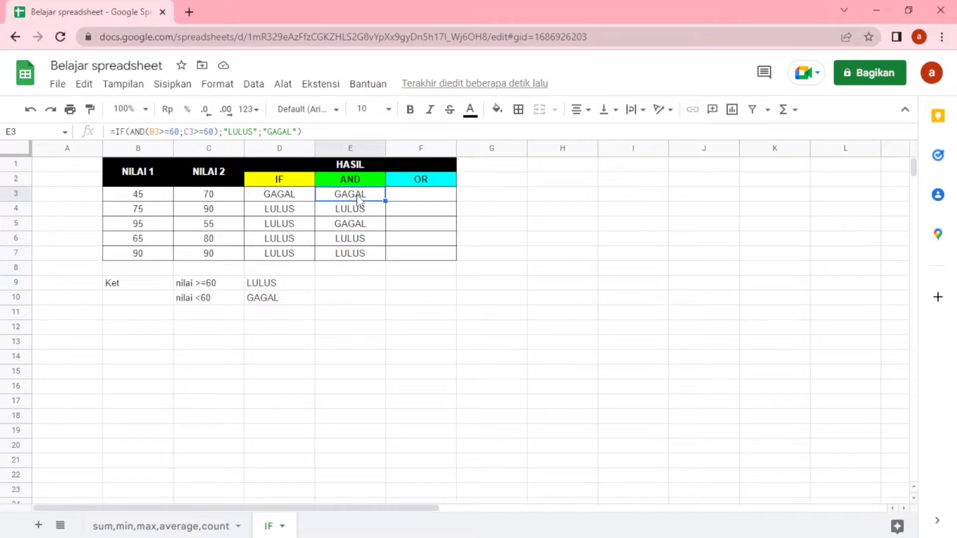
# Step: Compare the NILAI 1 score in B3 with the B3>=60 condition of the IF-AND formula in E3
pyautogui.click(142, 197)
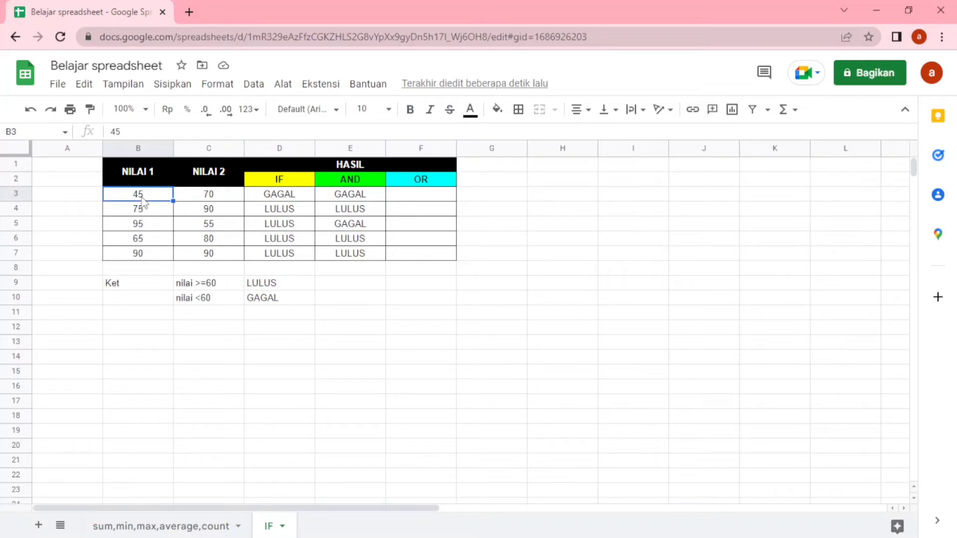
pyautogui.click(346, 198)
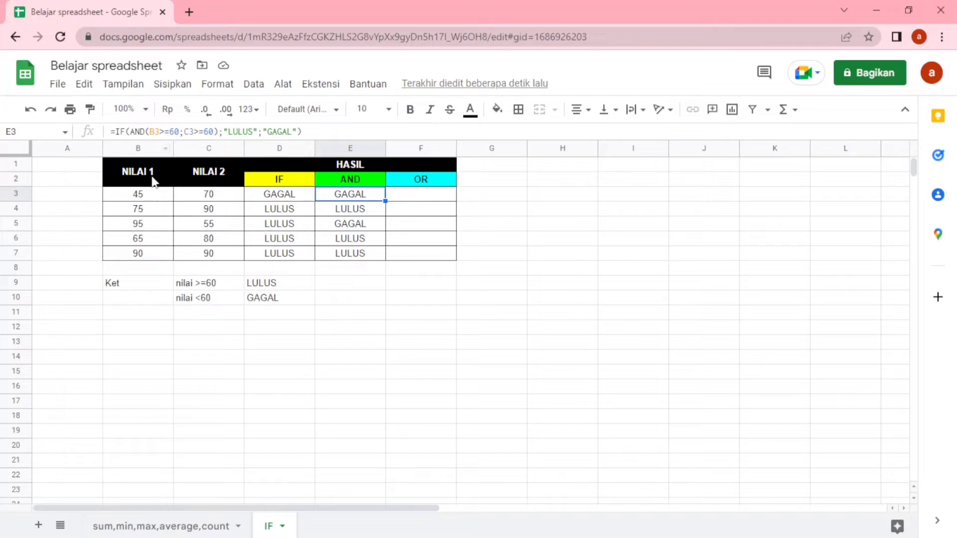
pyautogui.moveTo(167, 127)
pyautogui.mouseDown()
pyautogui.moveTo(151, 131)
pyautogui.moveTo(181, 131)
pyautogui.mouseUp()
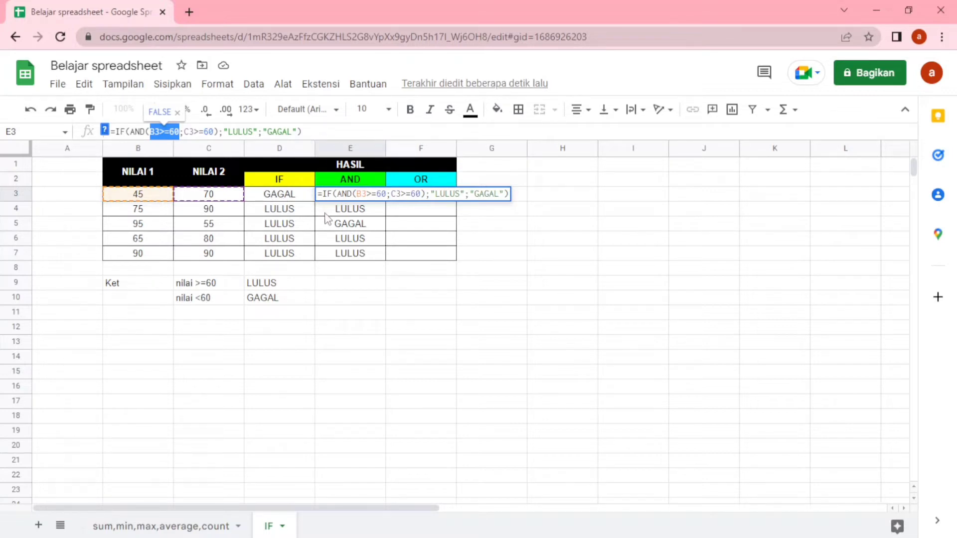
pyautogui.press('Return')
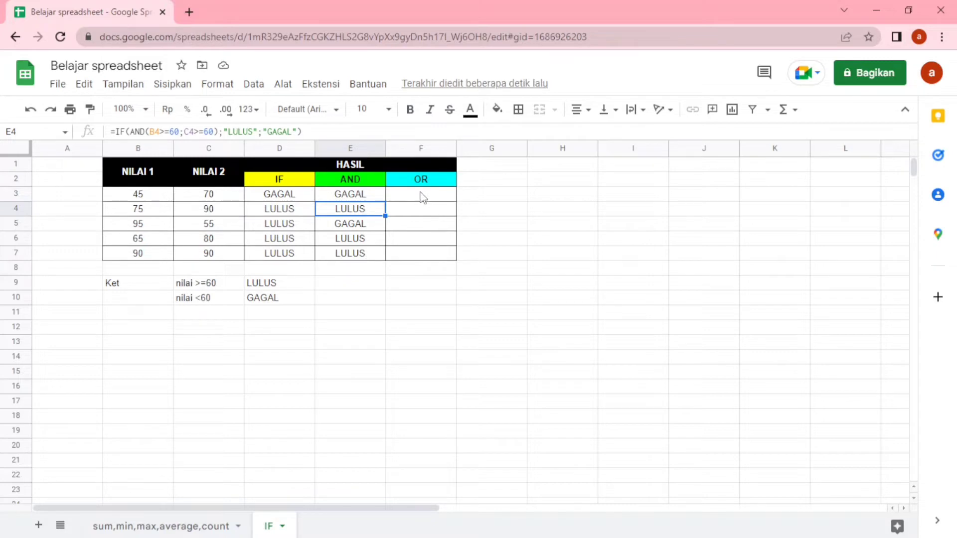
pyautogui.click(361, 196)
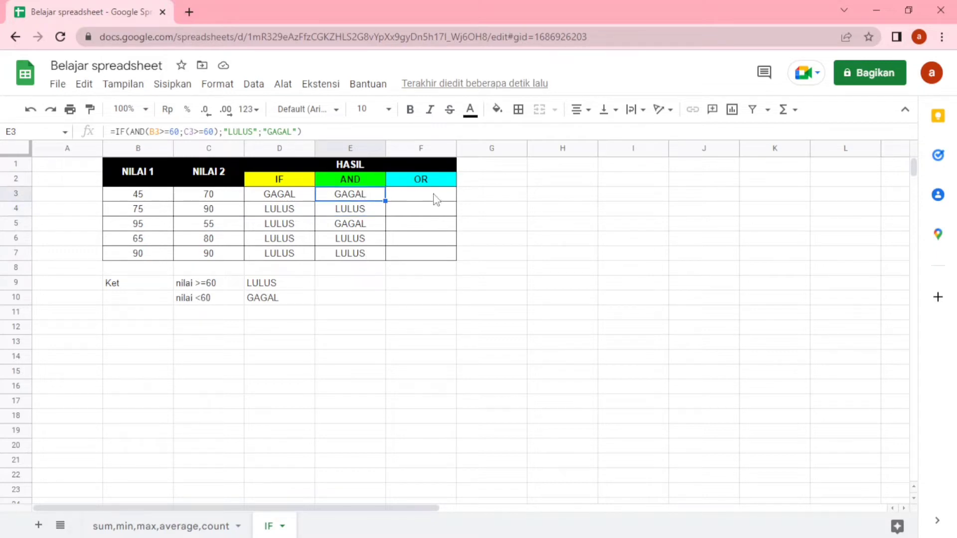
pyautogui.click(435, 198)
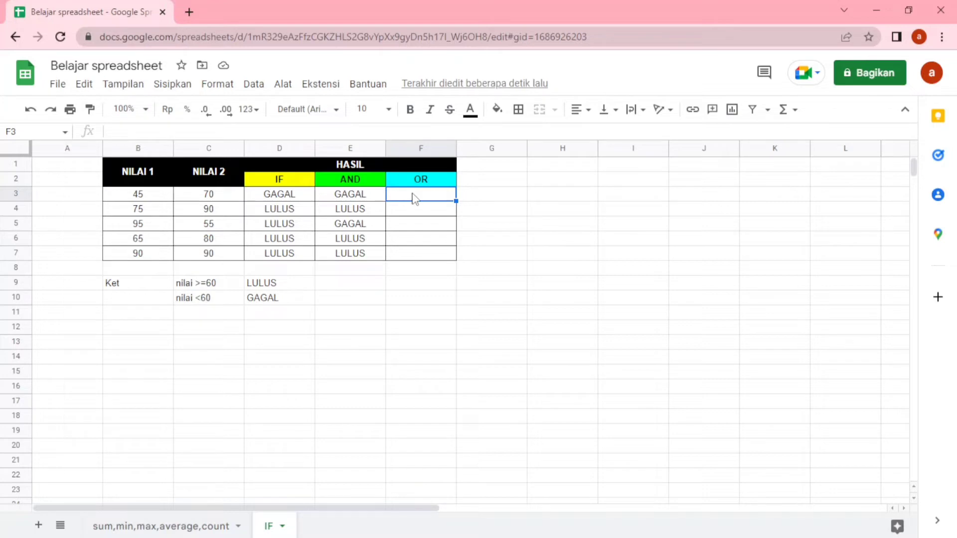
pyautogui.click(353, 199)
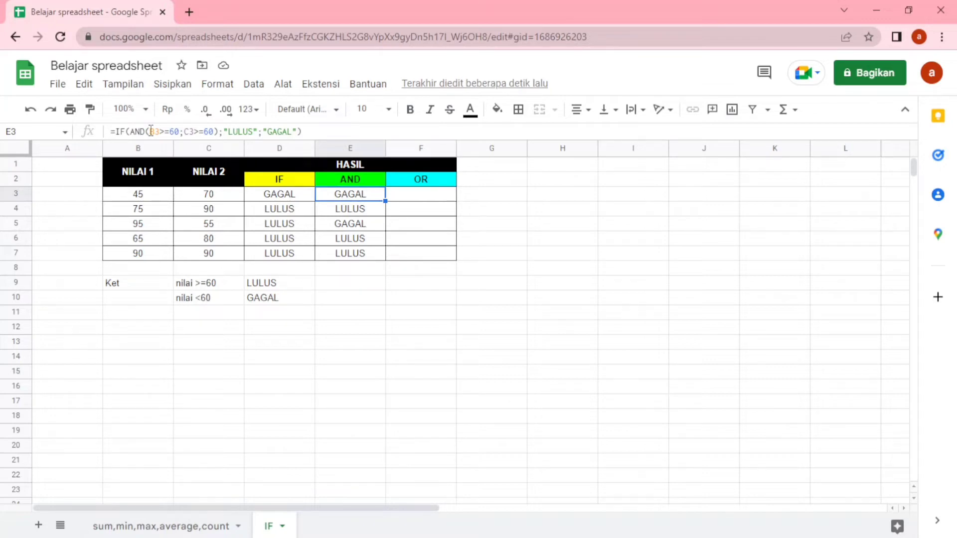
# Step: Start a formula in F3 that nests OR inside IF, with B3>=60 as the first condition
pyautogui.click(423, 197)
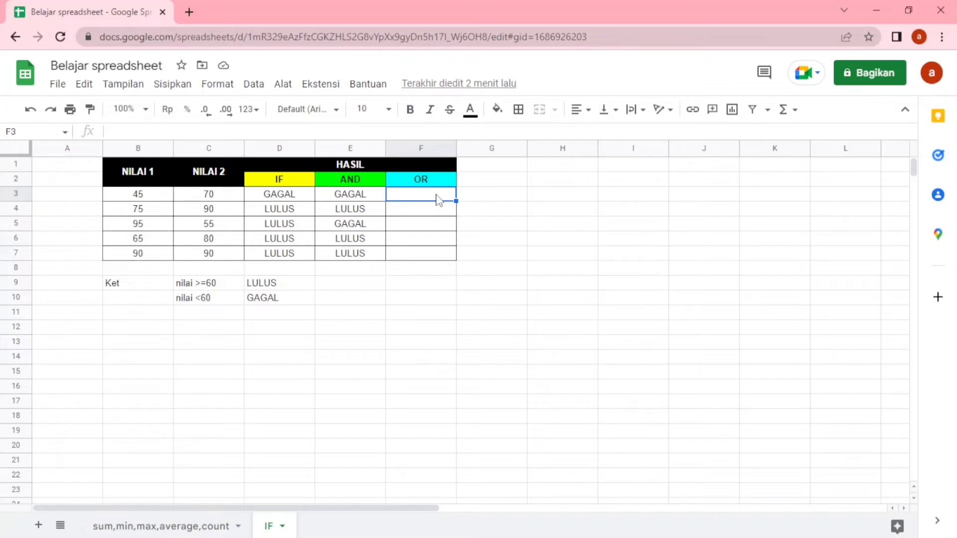
pyautogui.write('=IF')
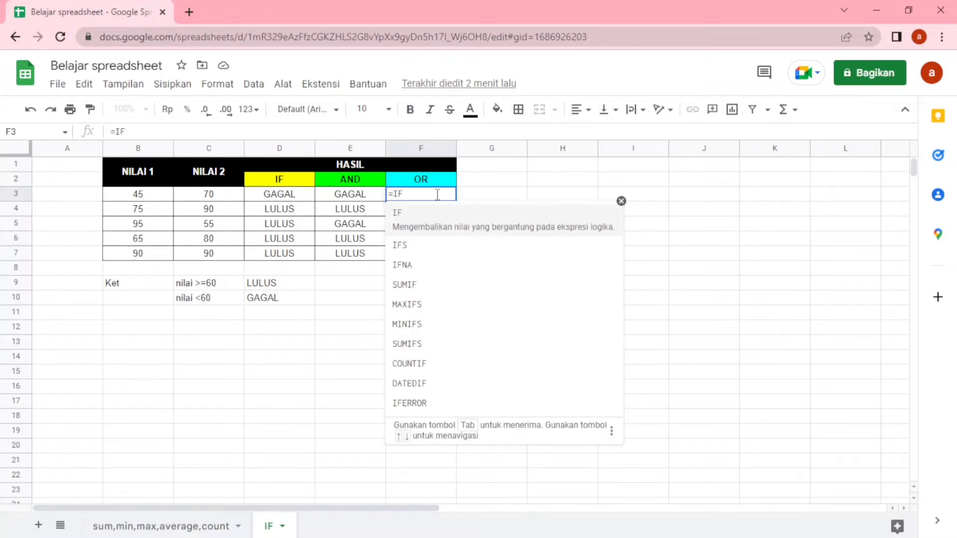
pyautogui.write('(')
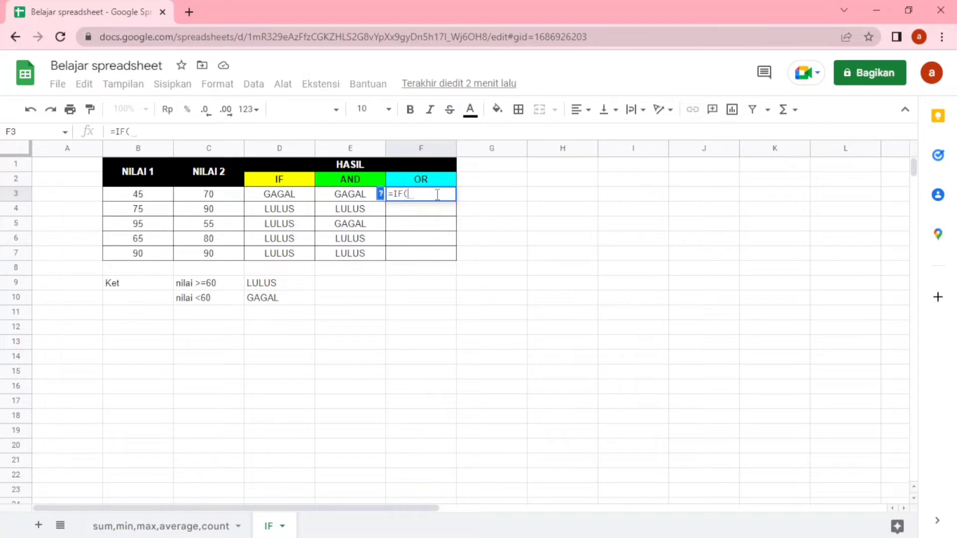
pyautogui.write('OR(')
pyautogui.click(142, 197)
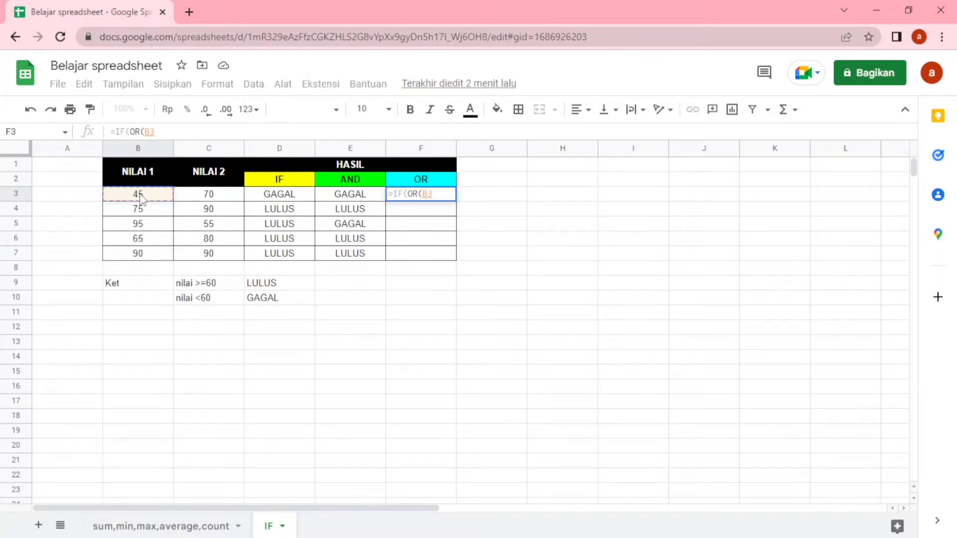
pyautogui.write('>=')
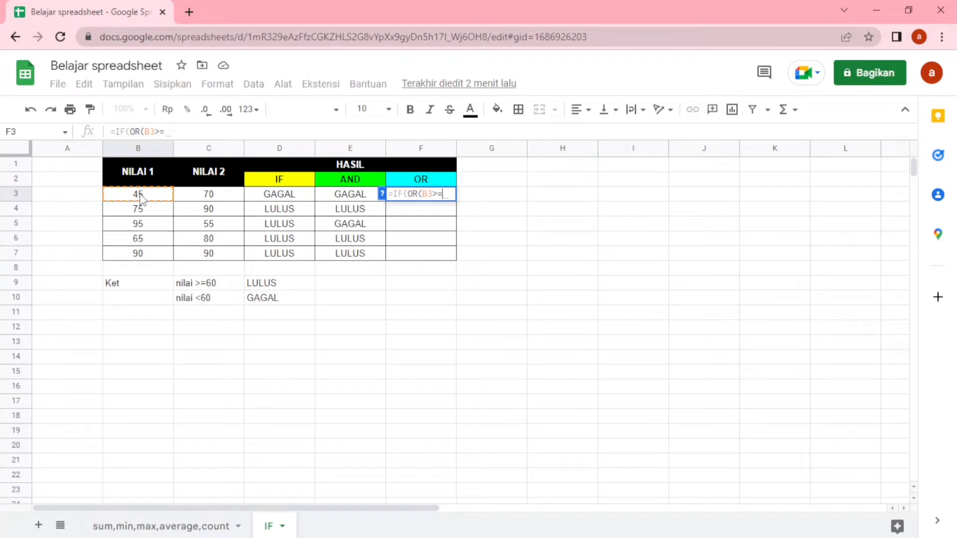
pyautogui.write('60')
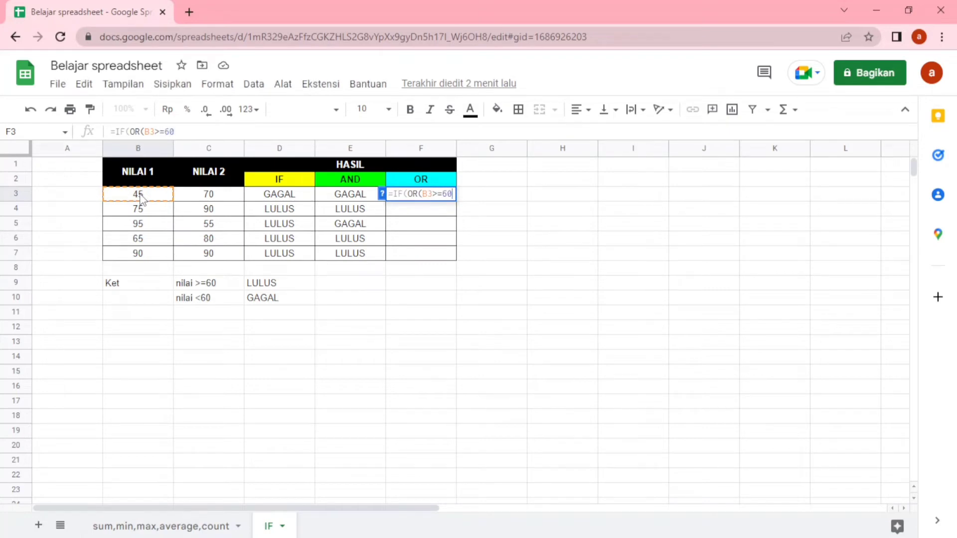
# Step: Add C3>=60 as the second condition in F3 and close the OR function
pyautogui.write(';')
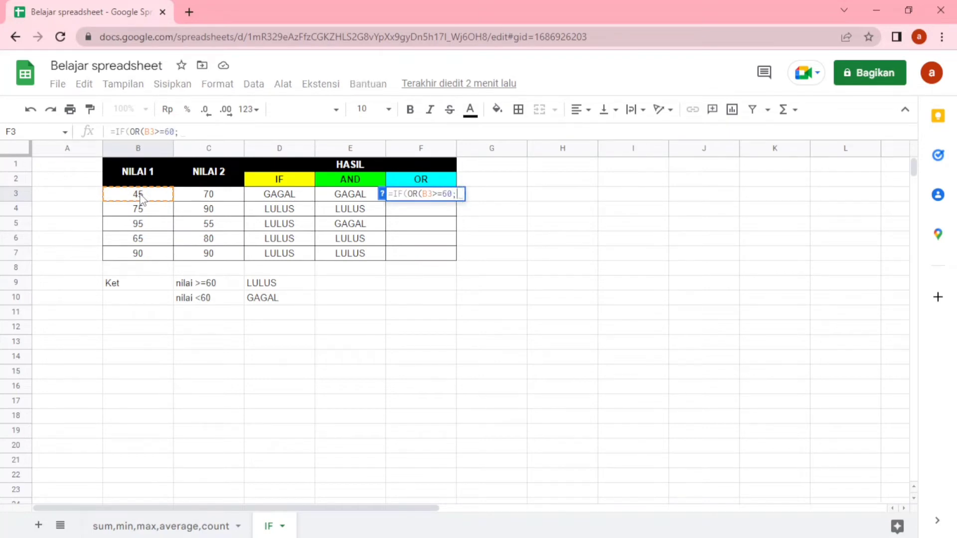
pyautogui.click(198, 200)
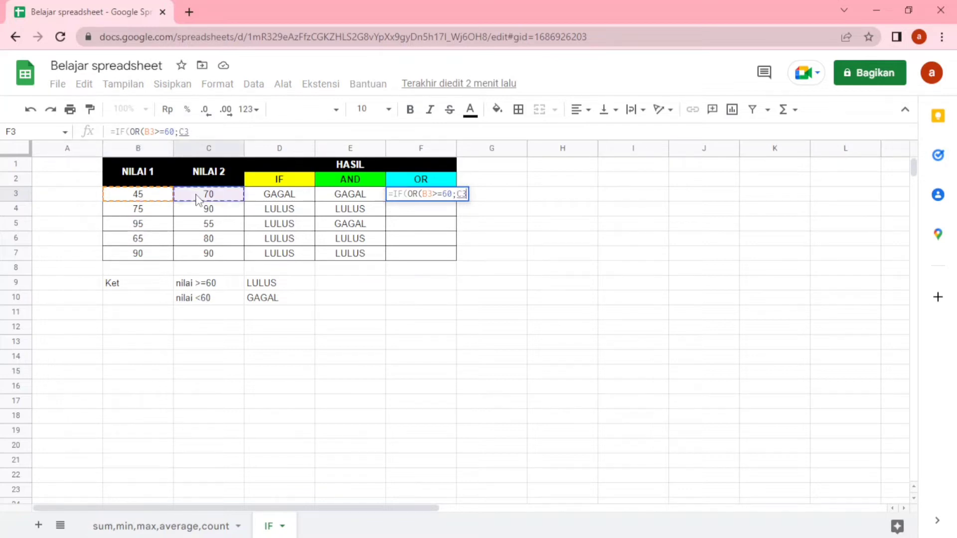
pyautogui.write('>')
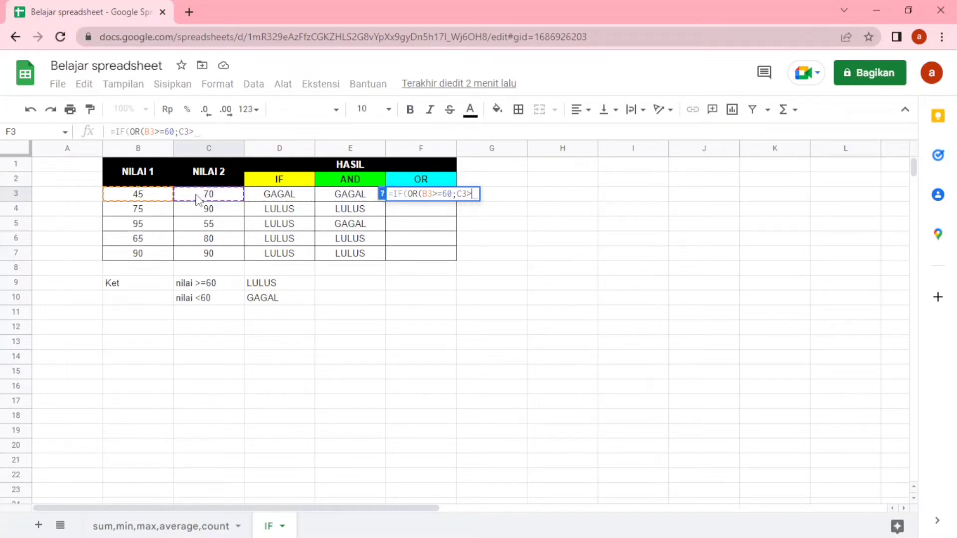
pyautogui.write('=60')
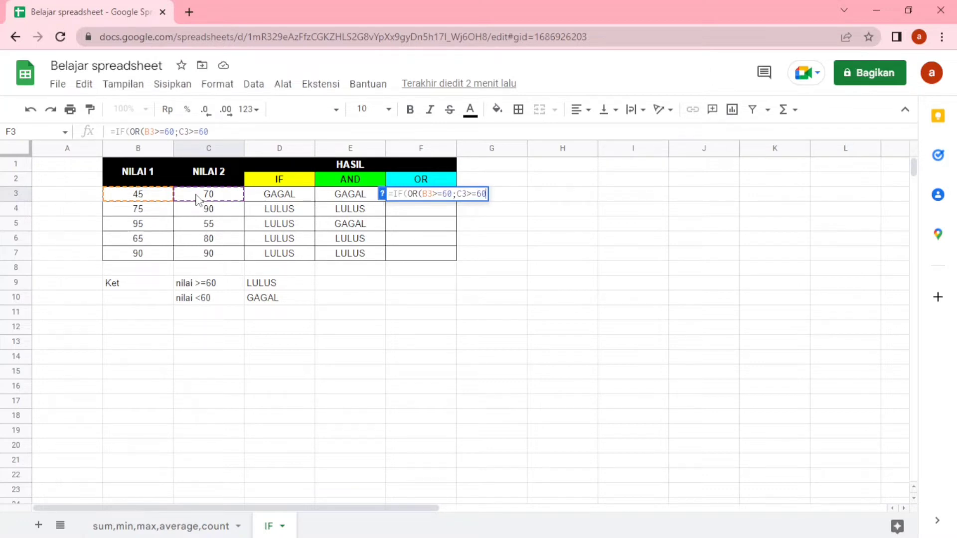
pyautogui.write(');')
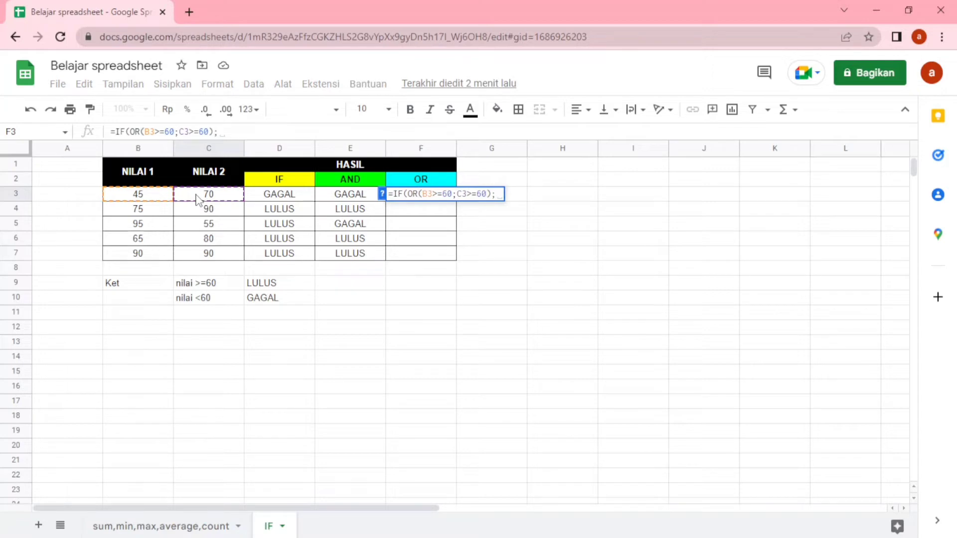
# Step: Add "LULUS" and "GAGAL" as the true and false values, completing F3 as =IF(OR(B3>=60;C3>=60);"LULUS";"GAGAL")
pyautogui.write('"')
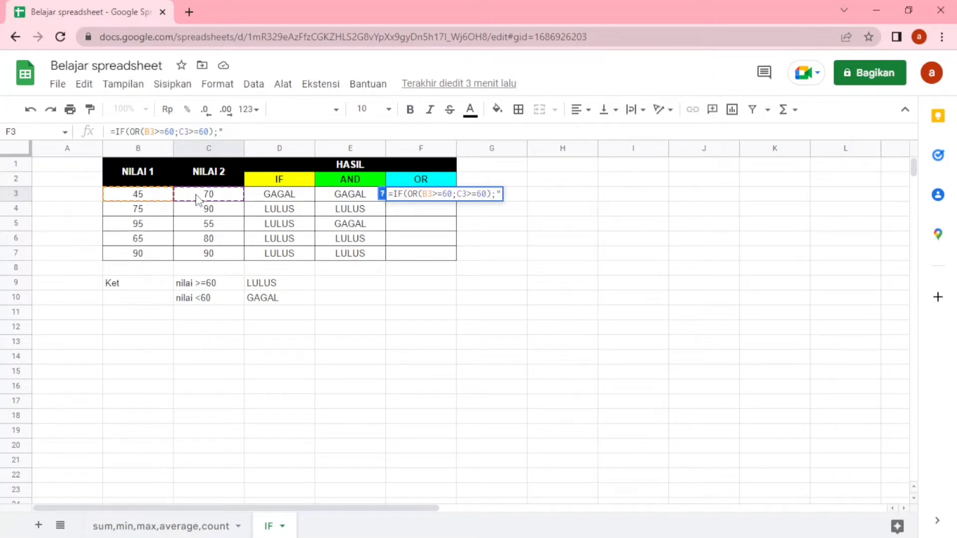
pyautogui.write('LULUS')
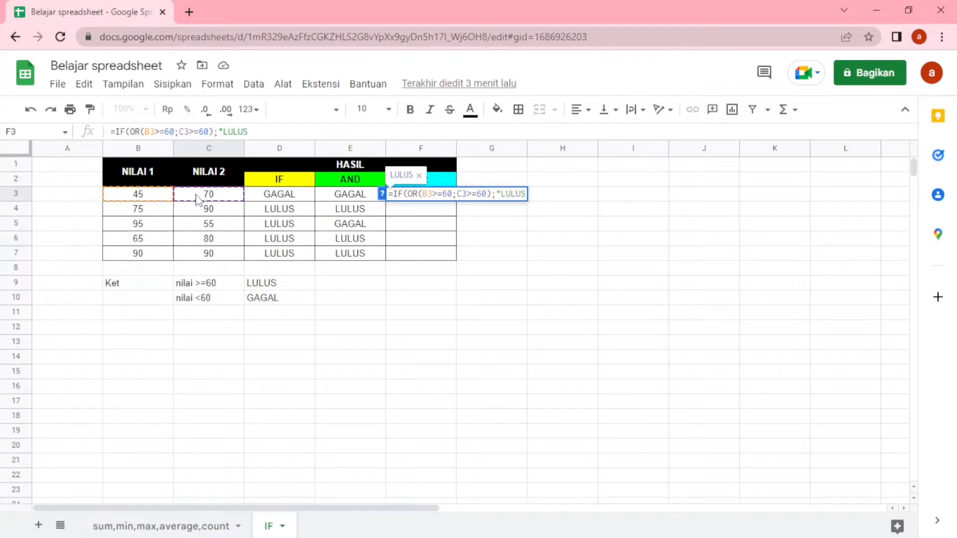
pyautogui.write('";')
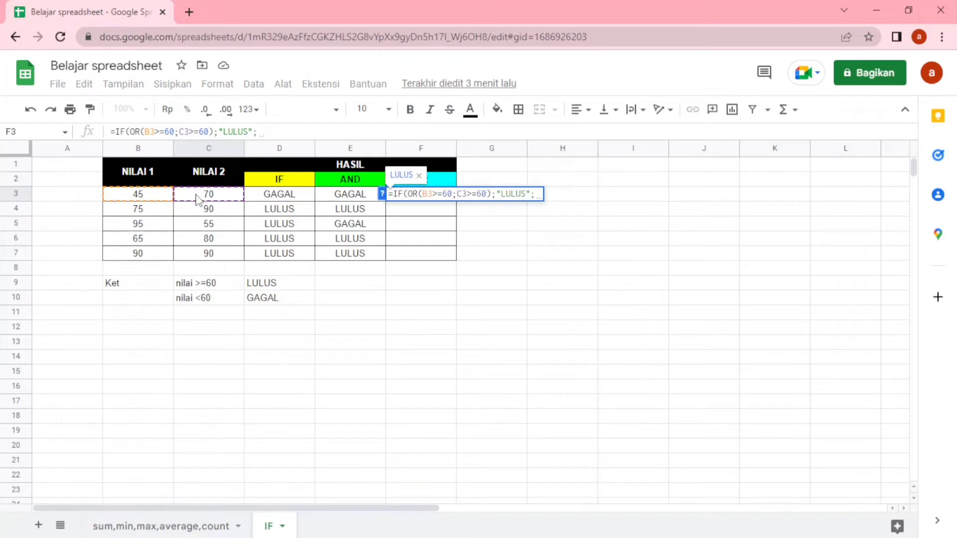
pyautogui.write('"')
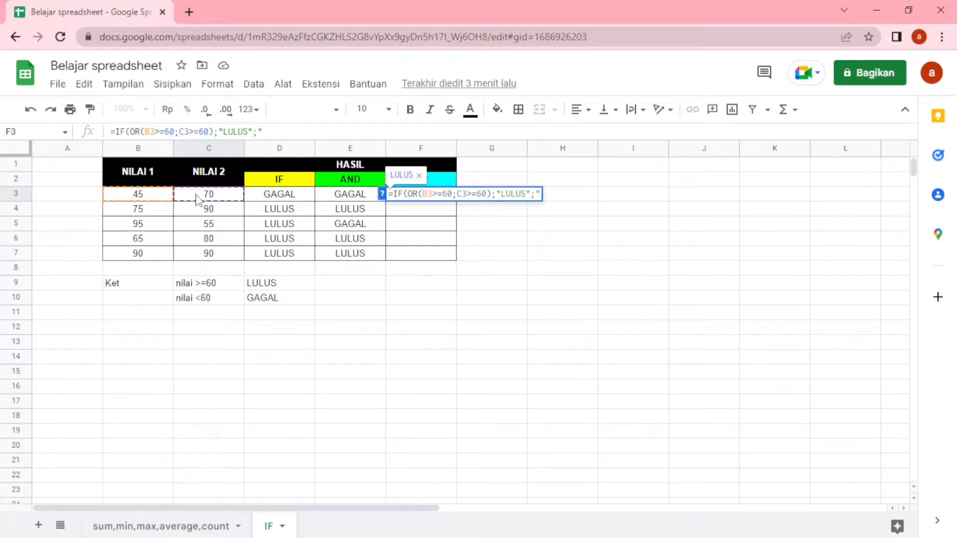
pyautogui.write('GAGA')
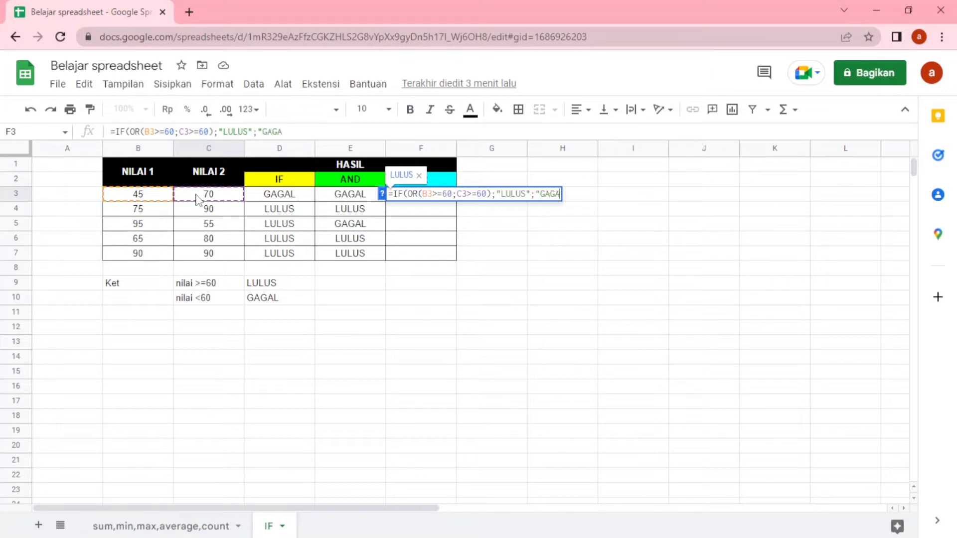
pyautogui.write('L")')
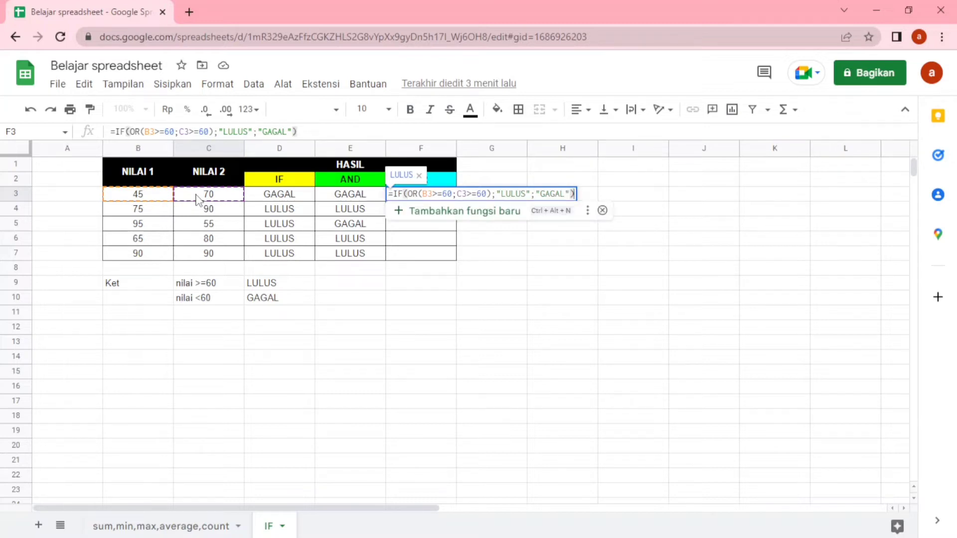
pyautogui.press('Return')
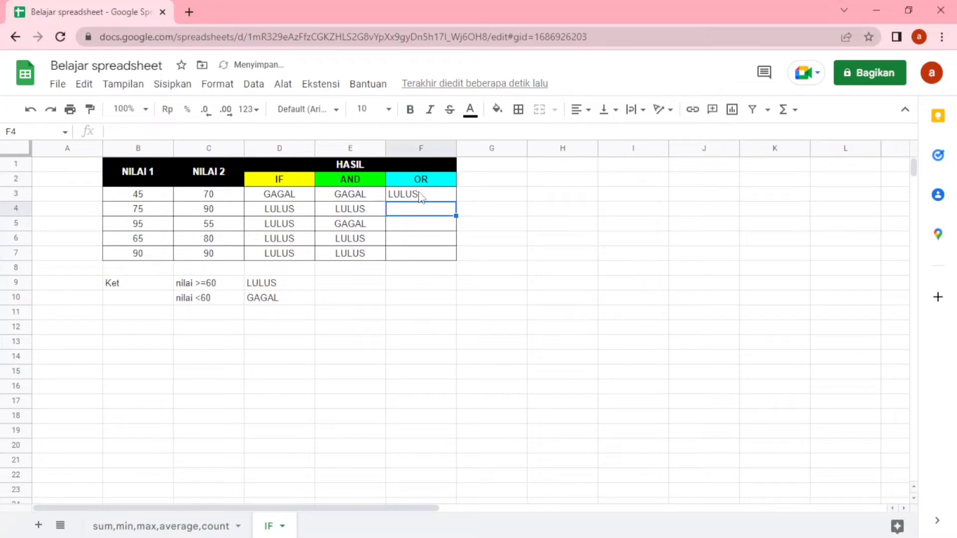
# Step: Copy the IF-OR formula from F3 down through F7
pyautogui.click(420, 198)
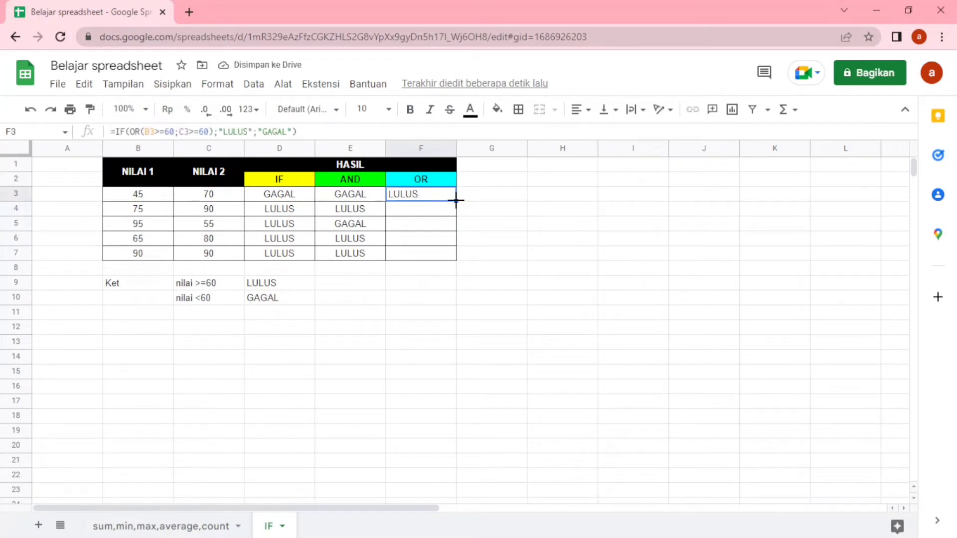
pyautogui.moveTo(456, 200); pyautogui.dragTo(456, 258)
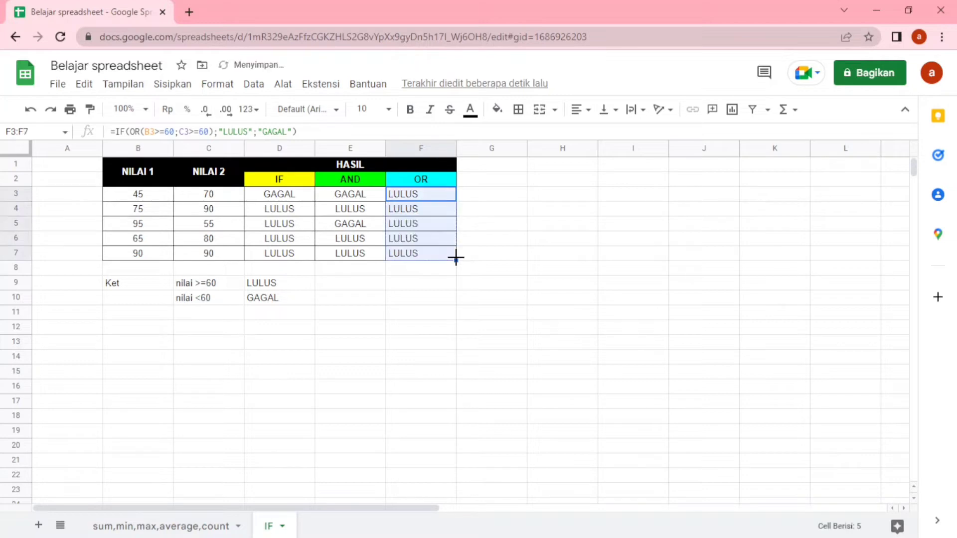
pyautogui.moveTo(416, 239); pyautogui.dragTo(416, 257)
# Step: Examine the OR conditions in F3's formula against the scores in B3 and C3
pyautogui.click(413, 198)
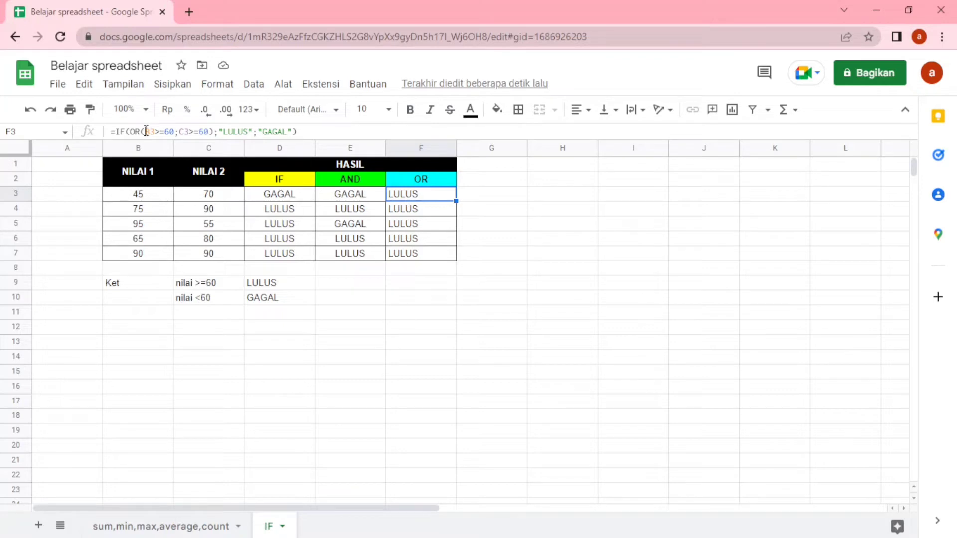
pyautogui.moveTo(146, 131); pyautogui.dragTo(210, 131)
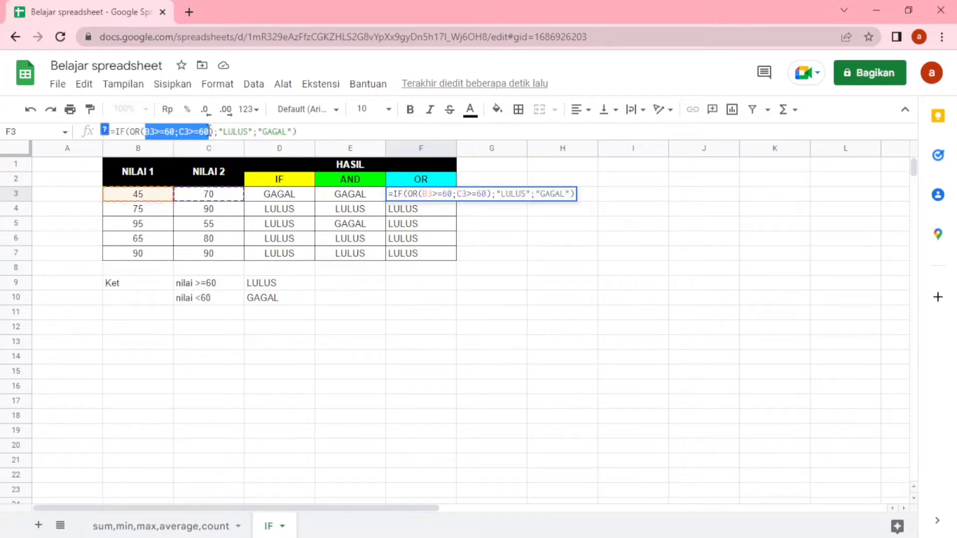
pyautogui.press('Return')
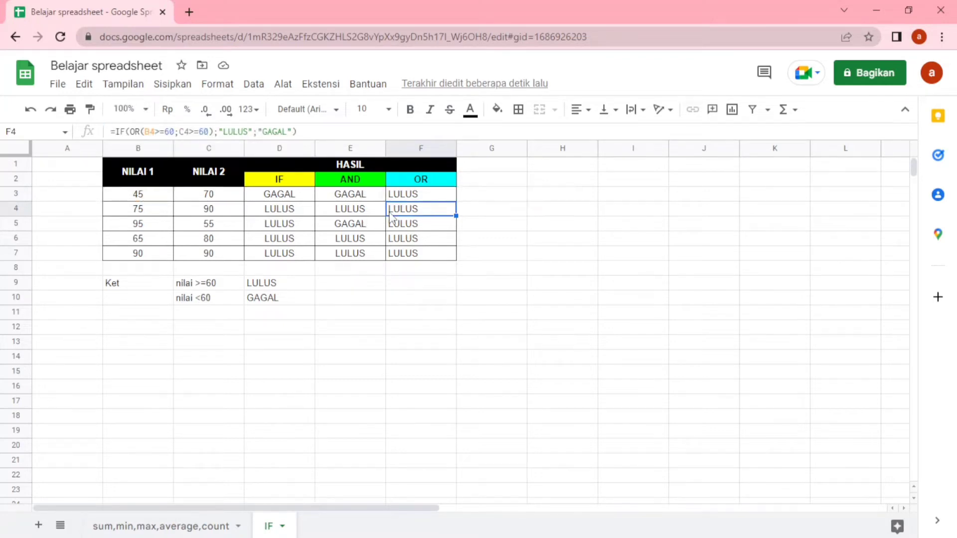
pyautogui.click(398, 198)
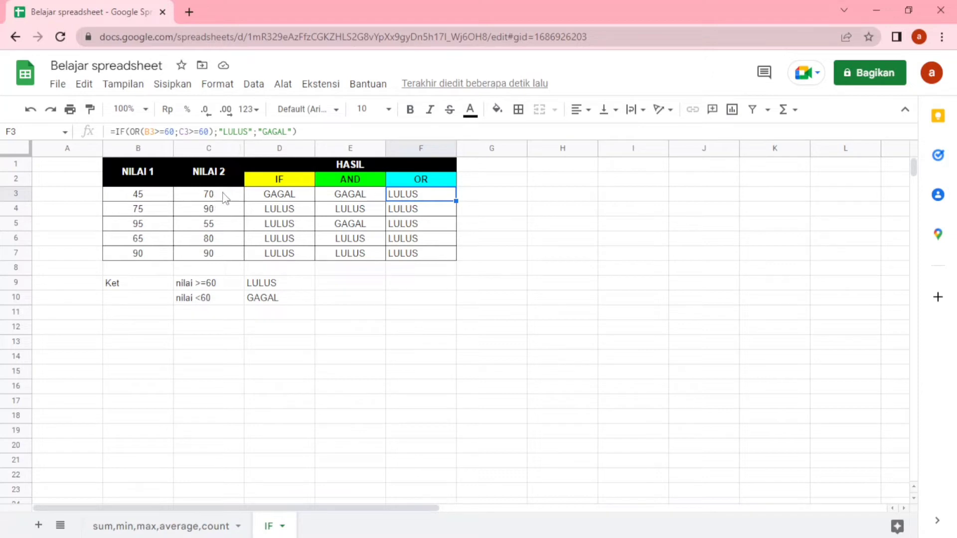
pyautogui.click(138, 199)
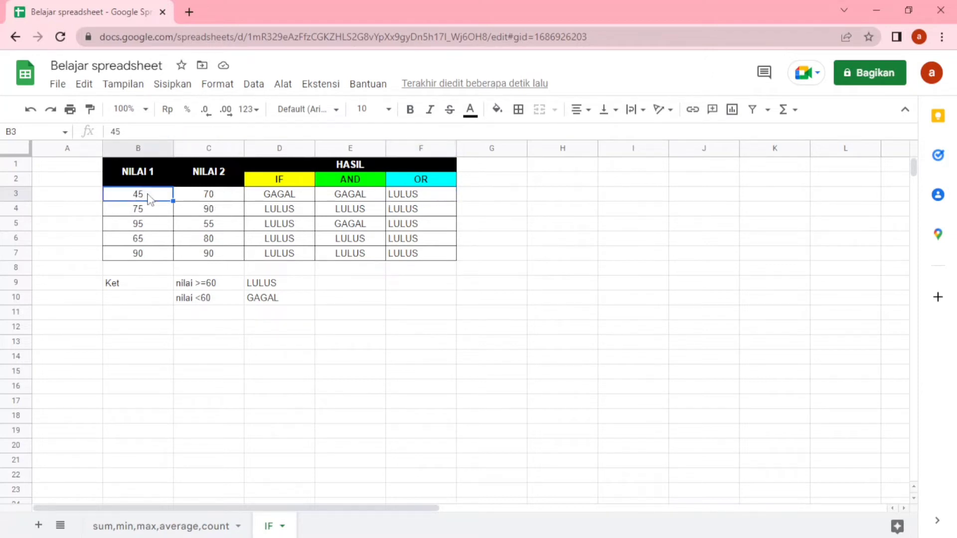
pyautogui.click(212, 199)
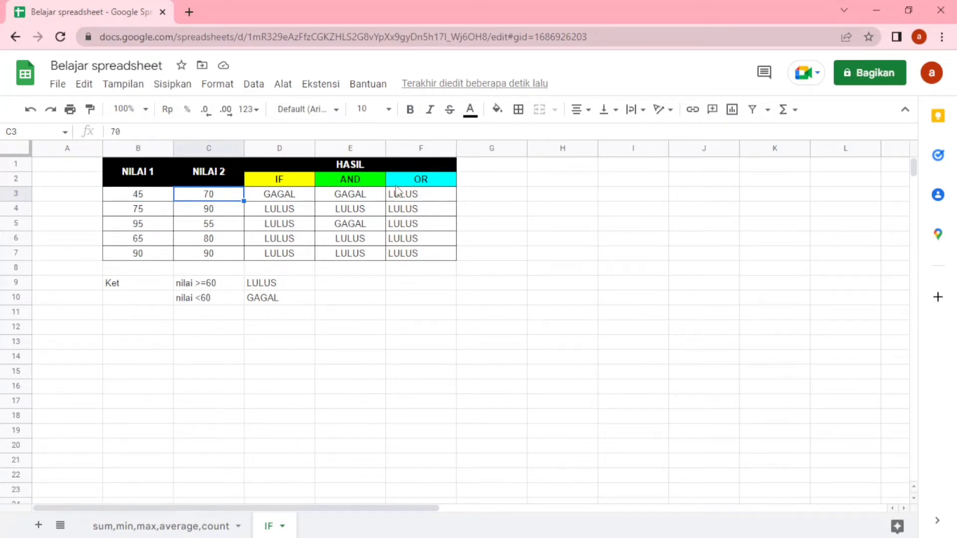
pyautogui.click(415, 197)
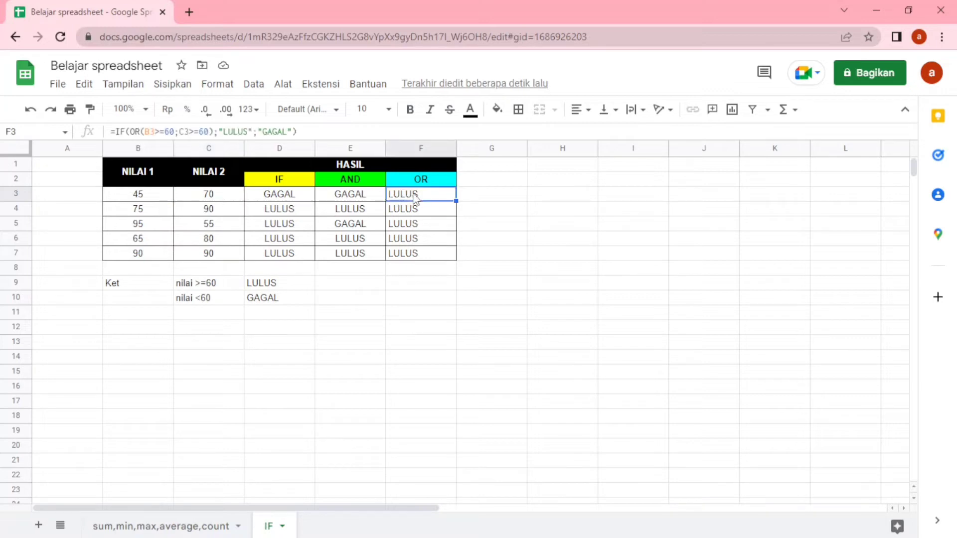
pyautogui.click(209, 197)
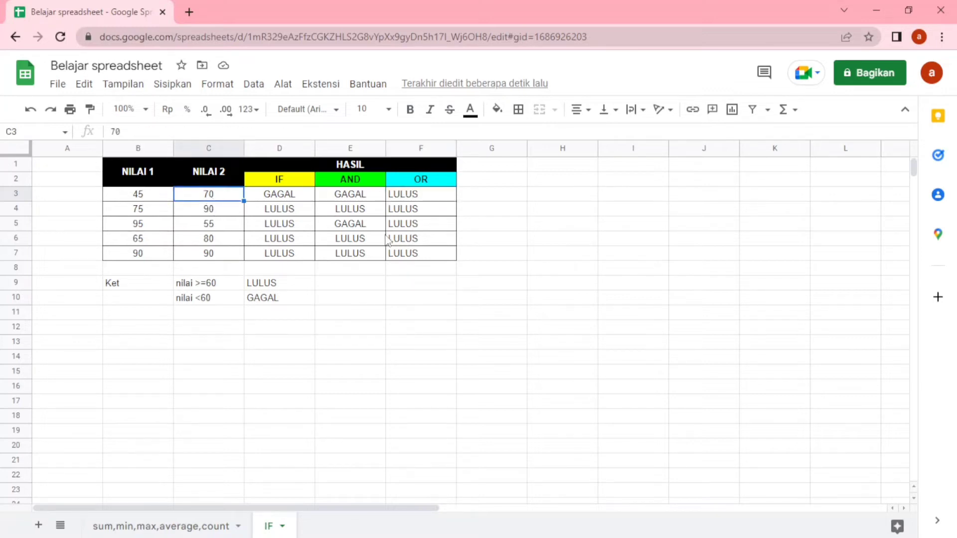
# Step: Compare the IF, AND and OR formulas in D3, E3 and F3 against the scores in B3 and C3
pyautogui.click(362, 198)
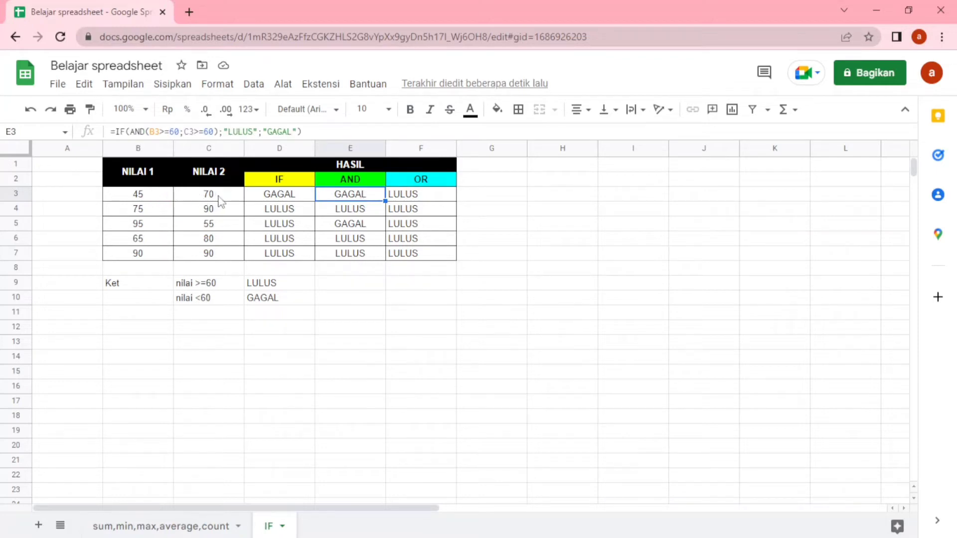
pyautogui.click(143, 198)
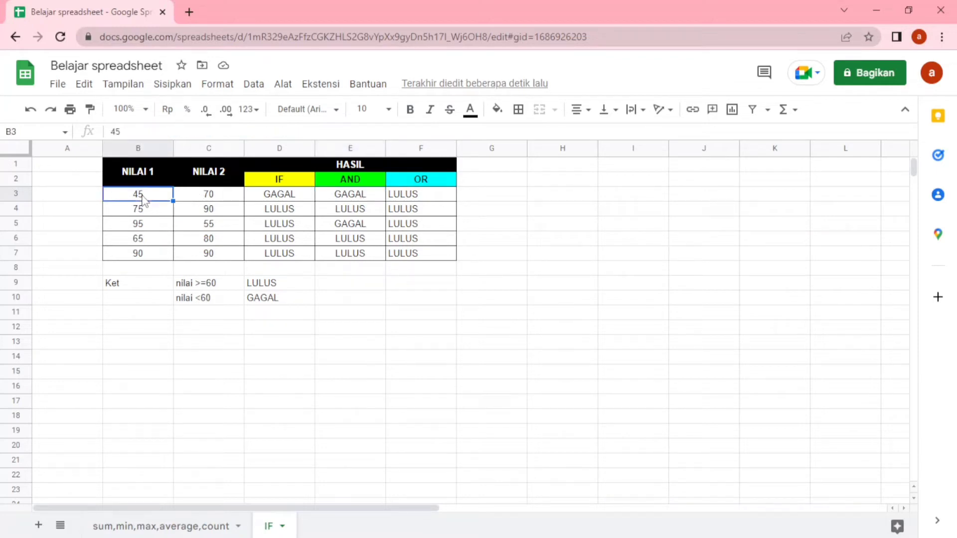
pyautogui.click(212, 200)
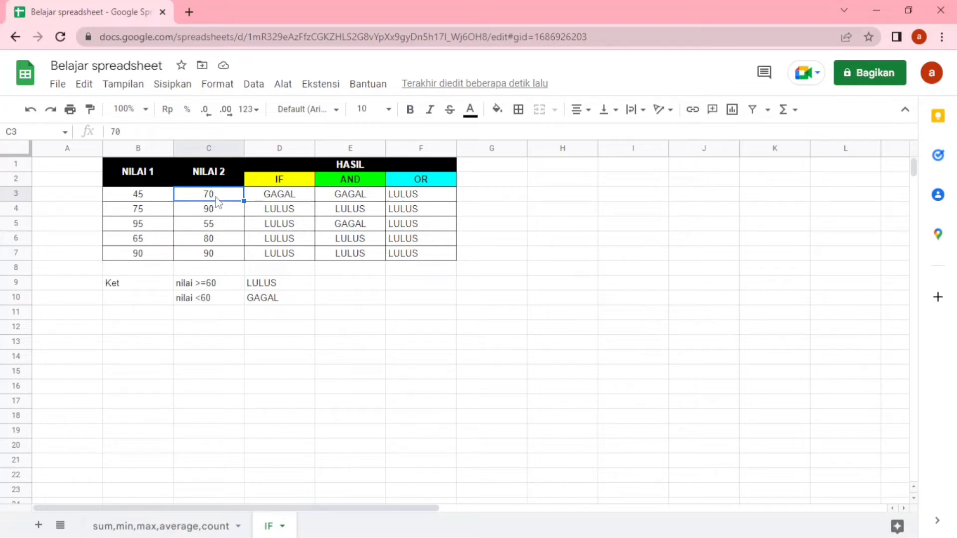
pyautogui.click(141, 200)
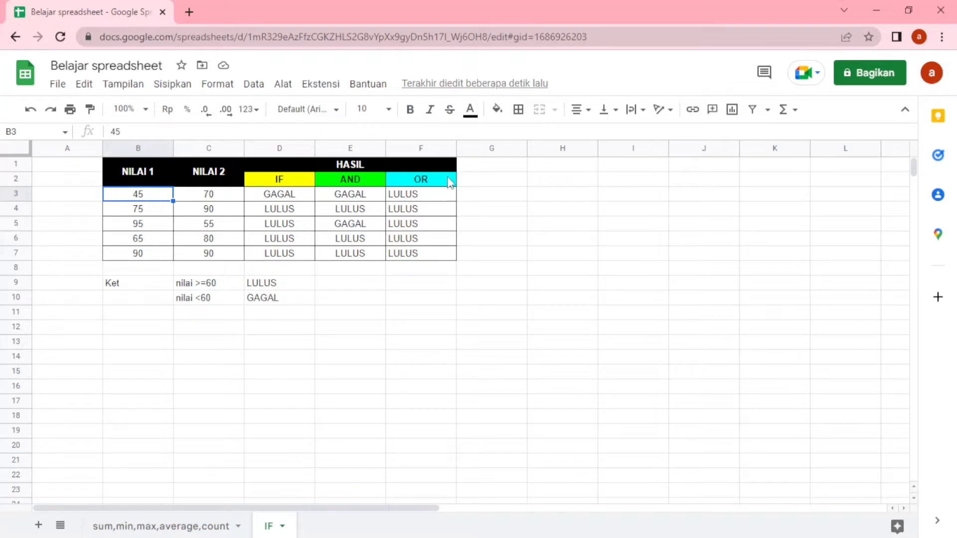
pyautogui.click(332, 196)
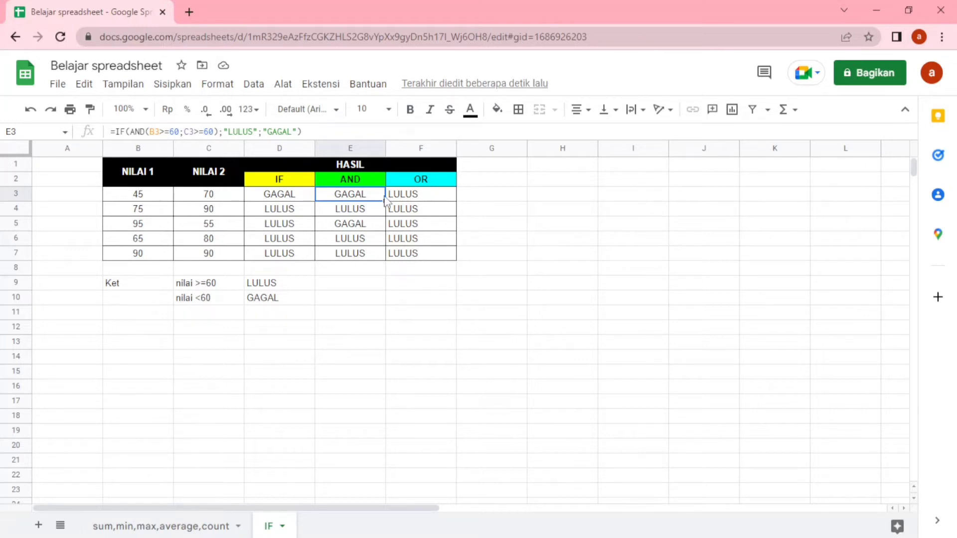
pyautogui.click(291, 198)
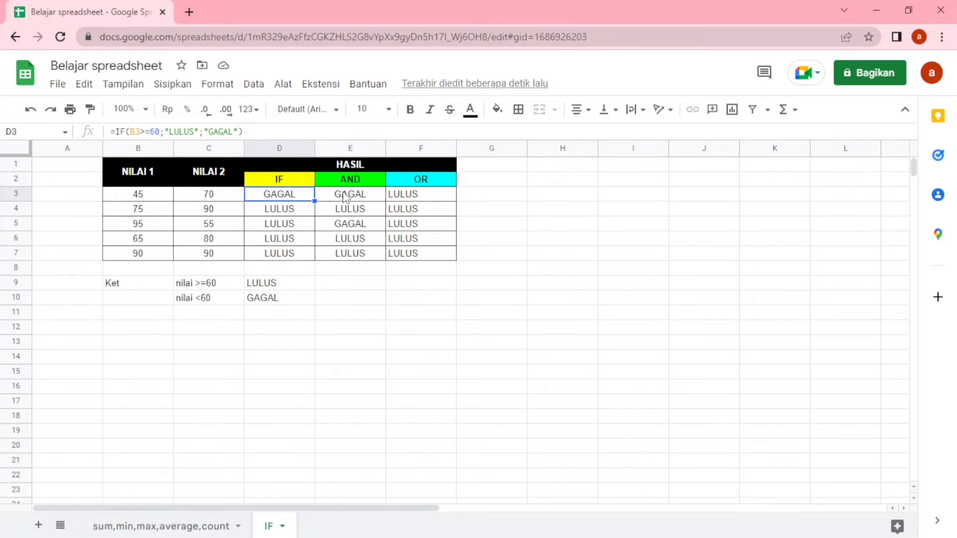
pyautogui.click(346, 198)
pyautogui.click(413, 198)
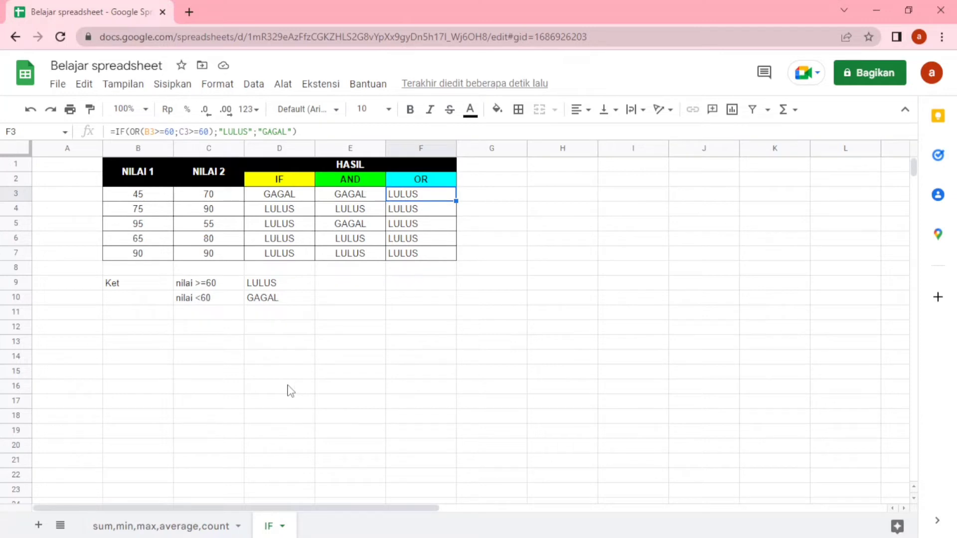
# Step: Add a Ket 2 grade key in B12:D16: 90-100 A, 80-89 B, 70-79 C, 60-69 D, 0-59 E
pyautogui.click(138, 334)
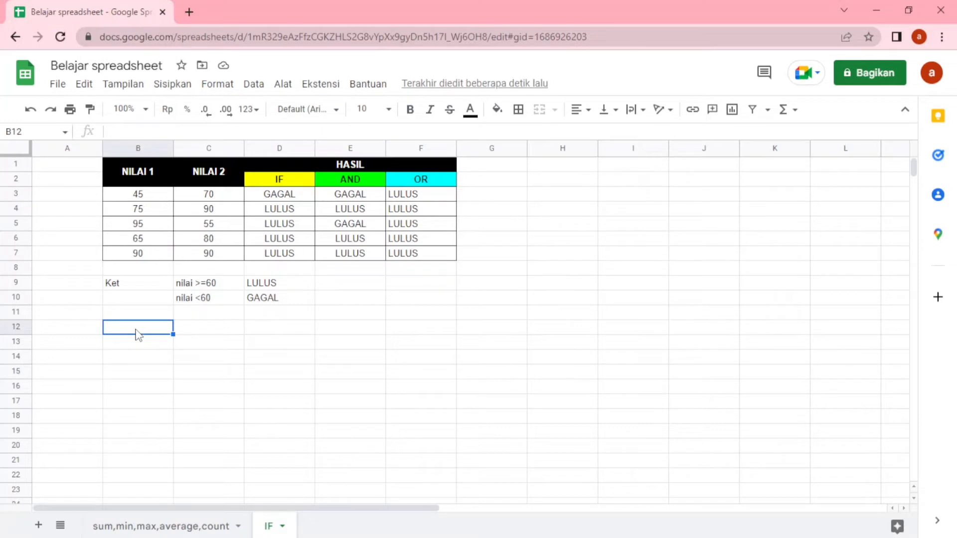
pyautogui.write('Ket 2\t90-100\tA \t80-89\tB \t70-79\tC \t60-69\tD \t0-59\tE')
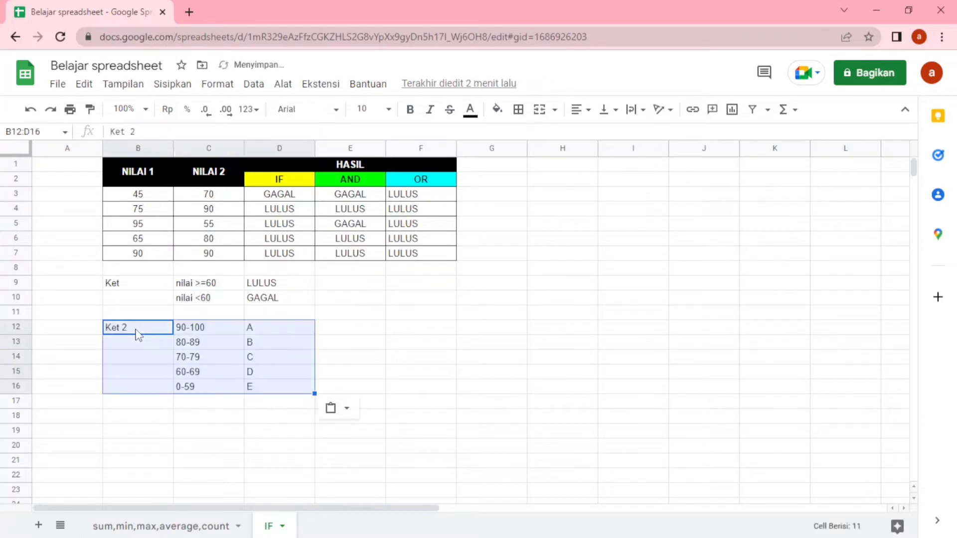
pyautogui.click(385, 327)
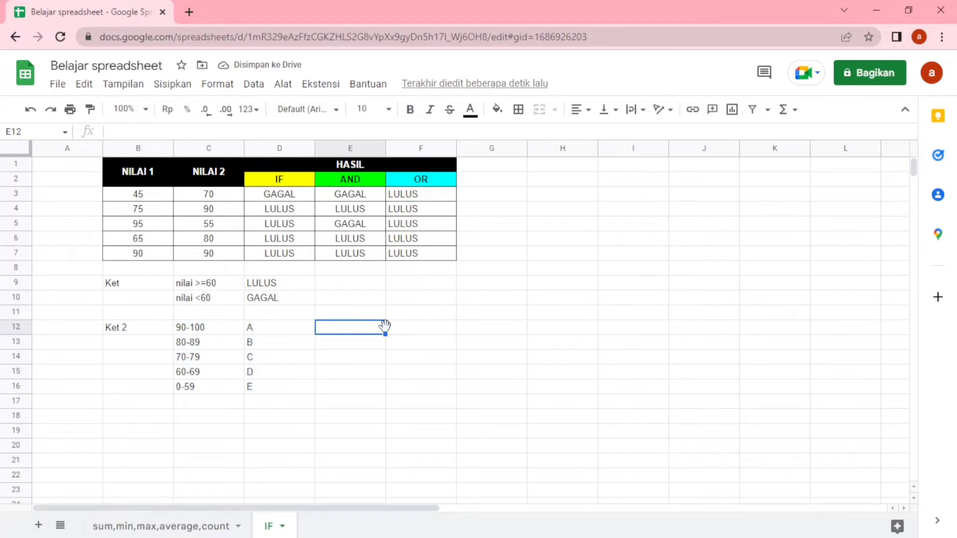
# Step: Merge G1:G2 beside the HASIL header and enter the bold heading KET in the merged cell
pyautogui.click(486, 167)
pyautogui.moveTo(484, 168); pyautogui.dragTo(486, 180)
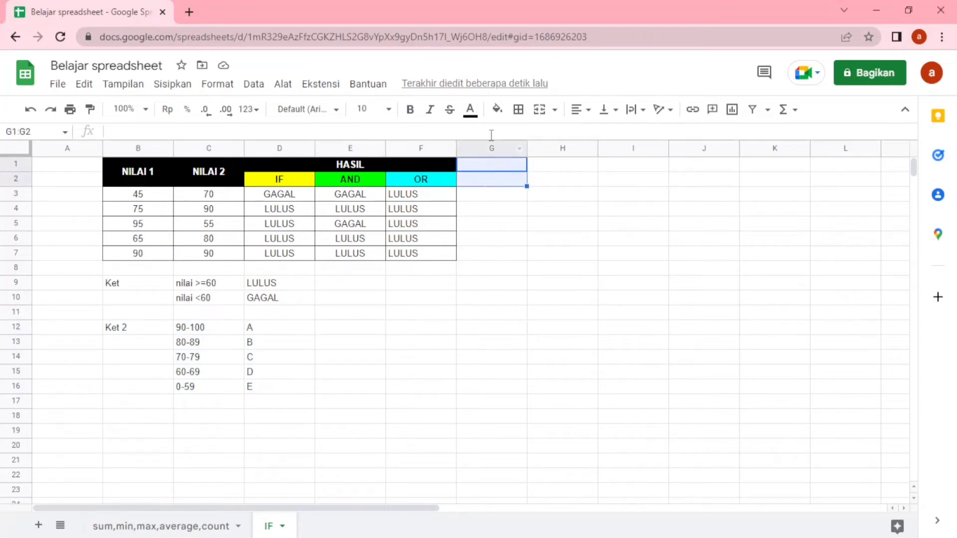
pyautogui.click(541, 110)
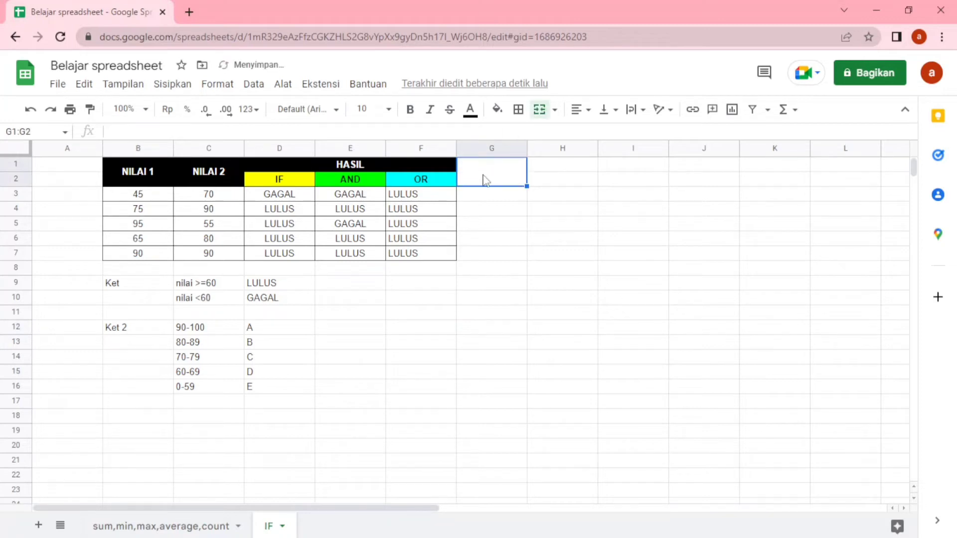
pyautogui.write('NILAI')
pyautogui.press('BackSpace')
pyautogui.press('BackSpace')
pyautogui.press('BackSpace')
pyautogui.press('BackSpace')
pyautogui.press('BackSpace')
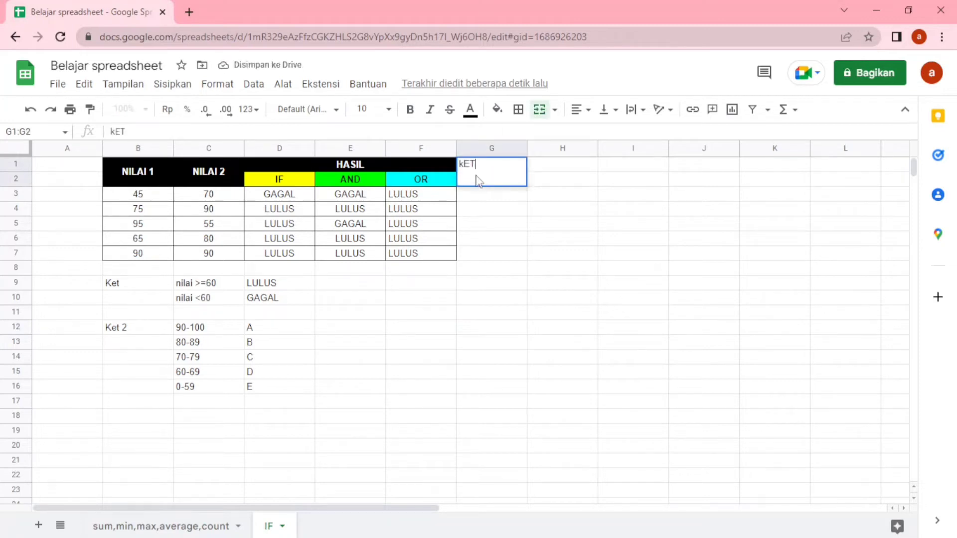
pyautogui.write('KET')
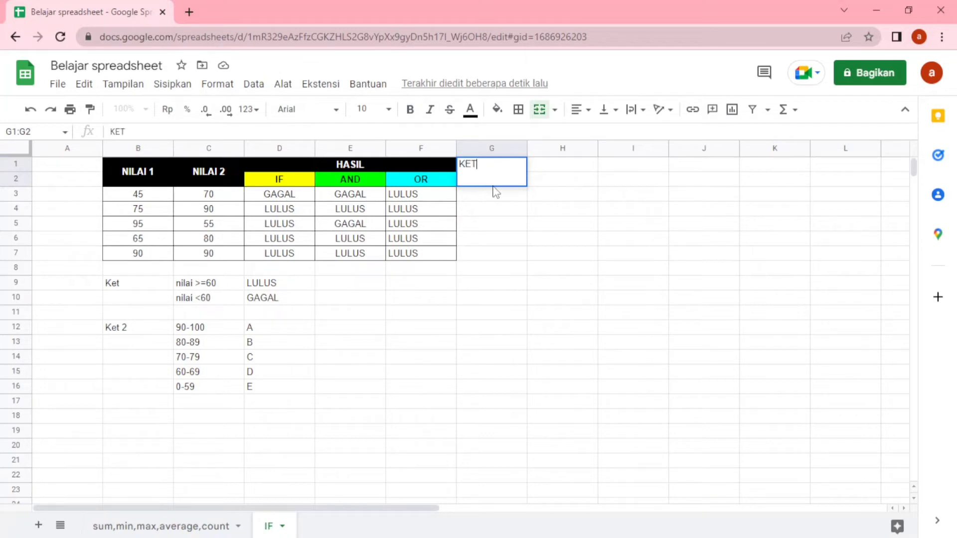
pyautogui.moveTo(481, 166); pyautogui.dragTo(447, 170)
pyautogui.click(511, 224)
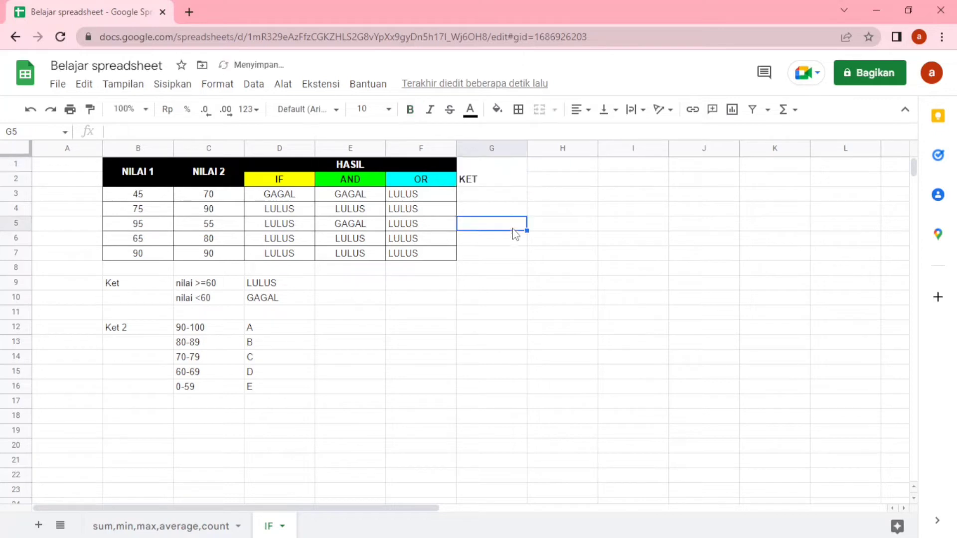
# Step: Center the KET heading horizontally and vertically in the merged cell G1:G2
pyautogui.click(507, 185)
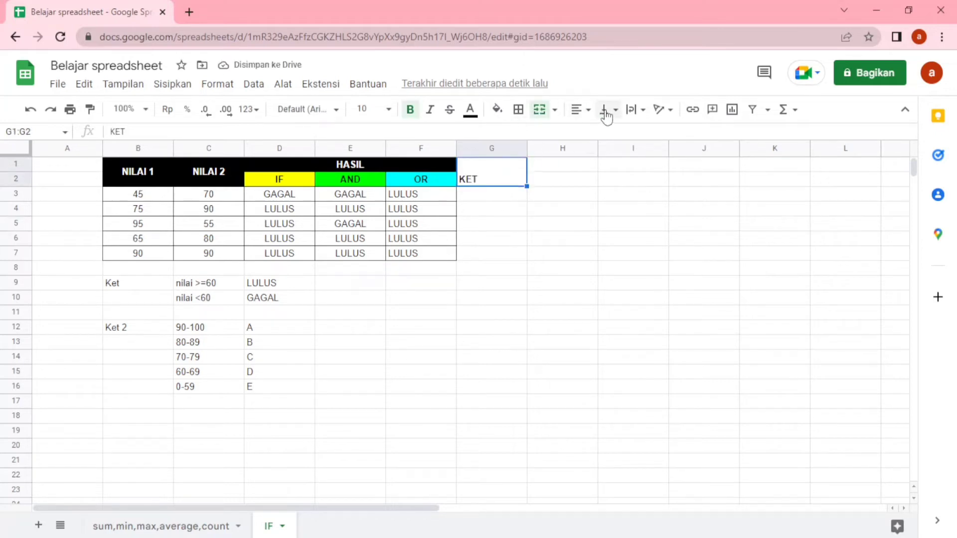
pyautogui.click(590, 111)
pyautogui.click(593, 133)
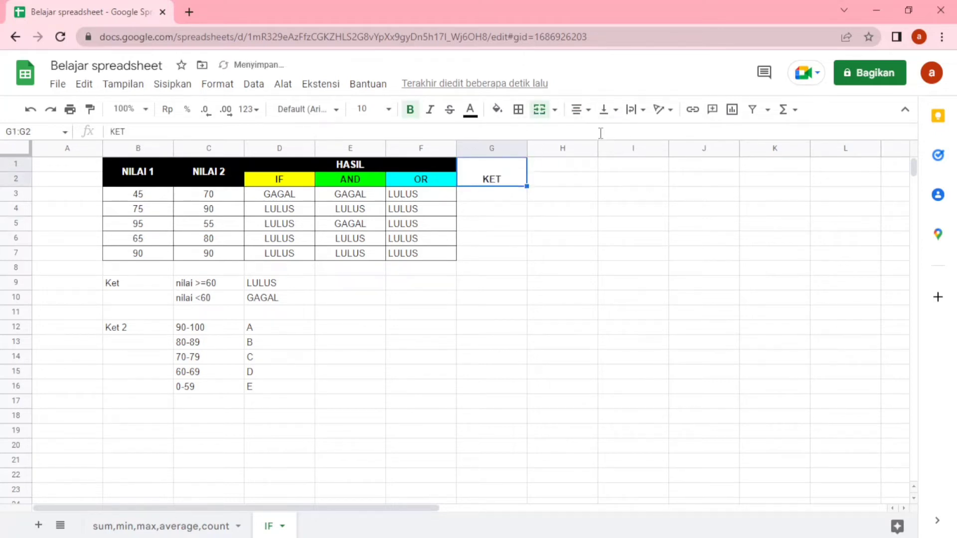
pyautogui.click(605, 114)
pyautogui.click(623, 132)
# Step: Examine the NILAI 2 scores, the Ket 2 score ranges with their grades, and the IF formula in D3
pyautogui.click(494, 200)
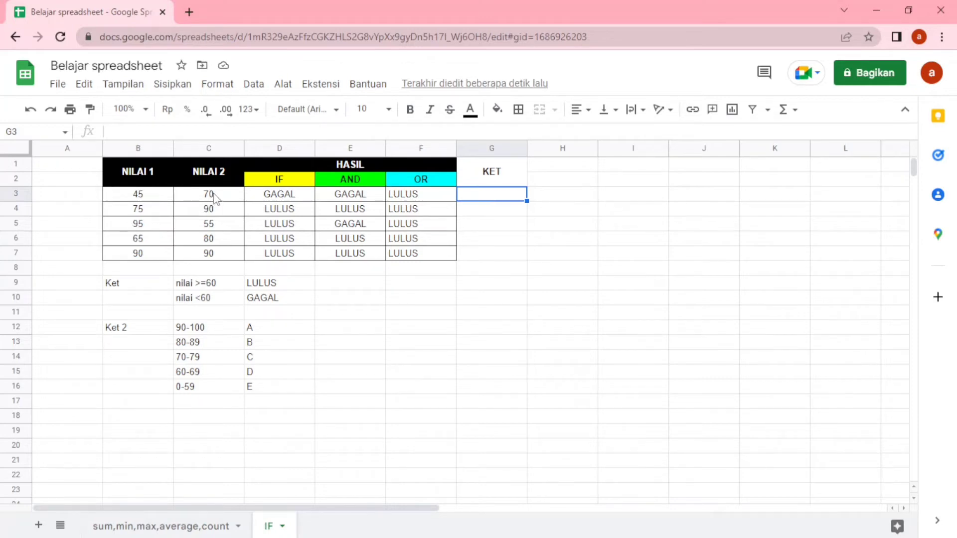
pyautogui.moveTo(213, 198); pyautogui.dragTo(216, 255)
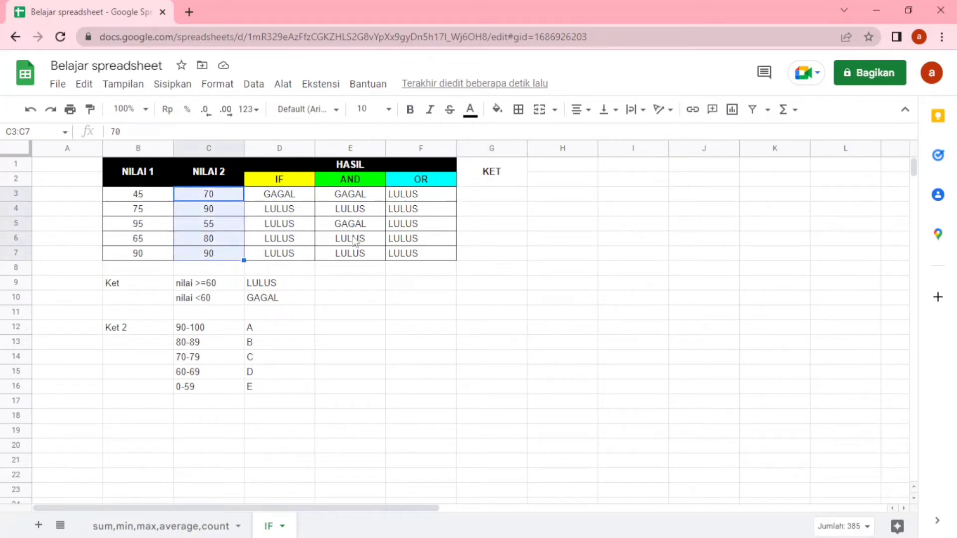
pyautogui.click(489, 198)
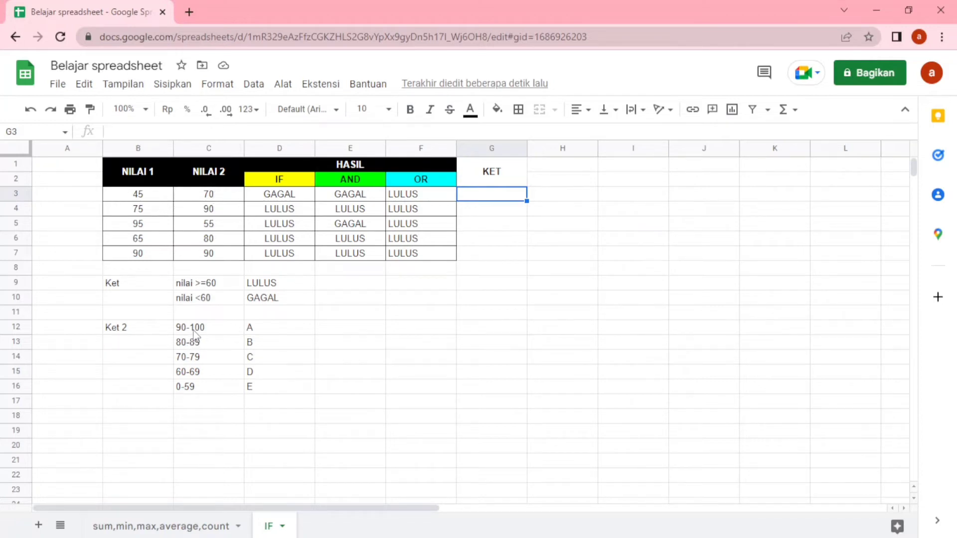
pyautogui.click(262, 332)
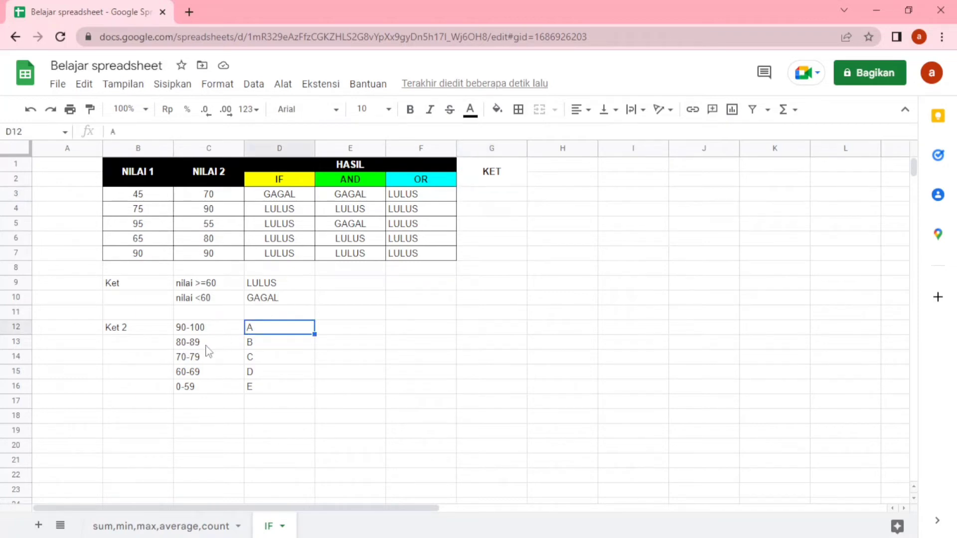
pyautogui.click(283, 345)
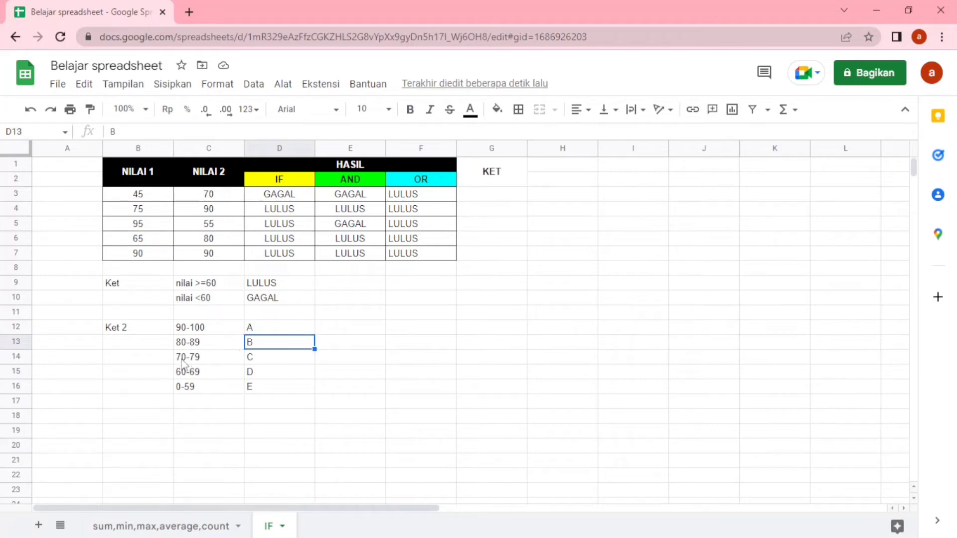
pyautogui.click(271, 362)
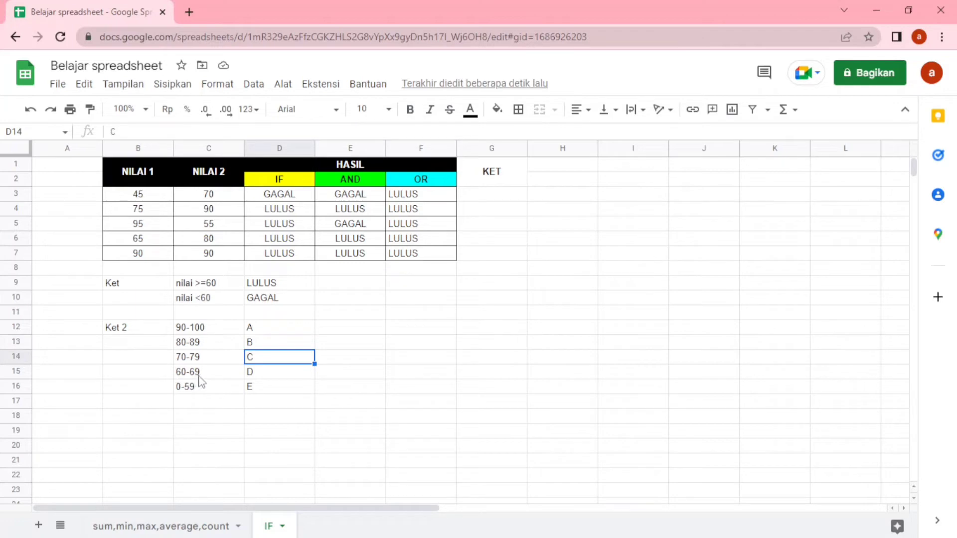
pyautogui.click(272, 376)
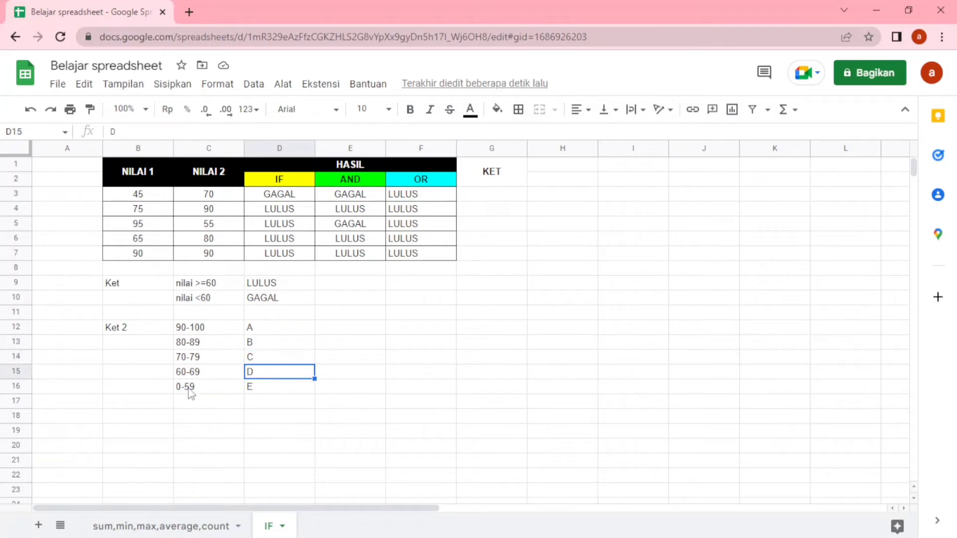
pyautogui.click(268, 391)
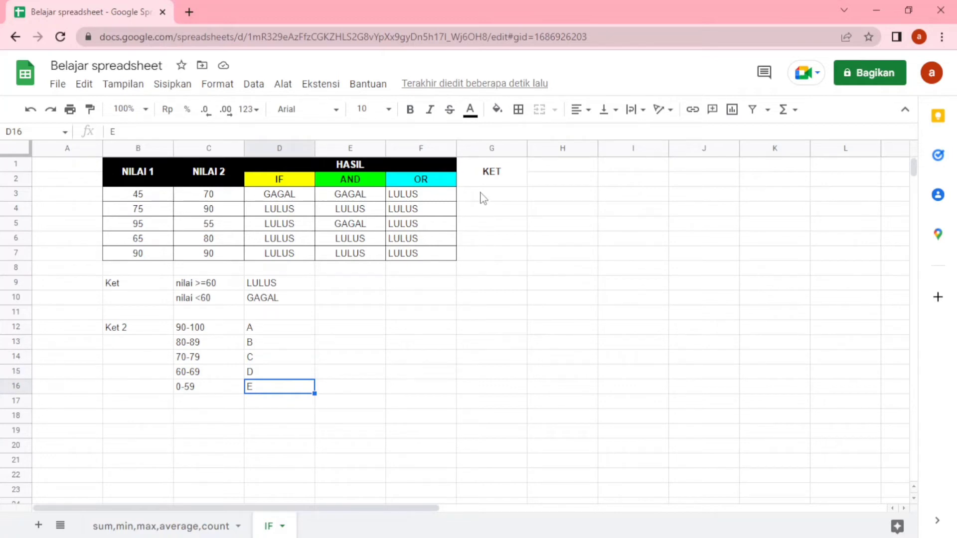
pyautogui.click(288, 198)
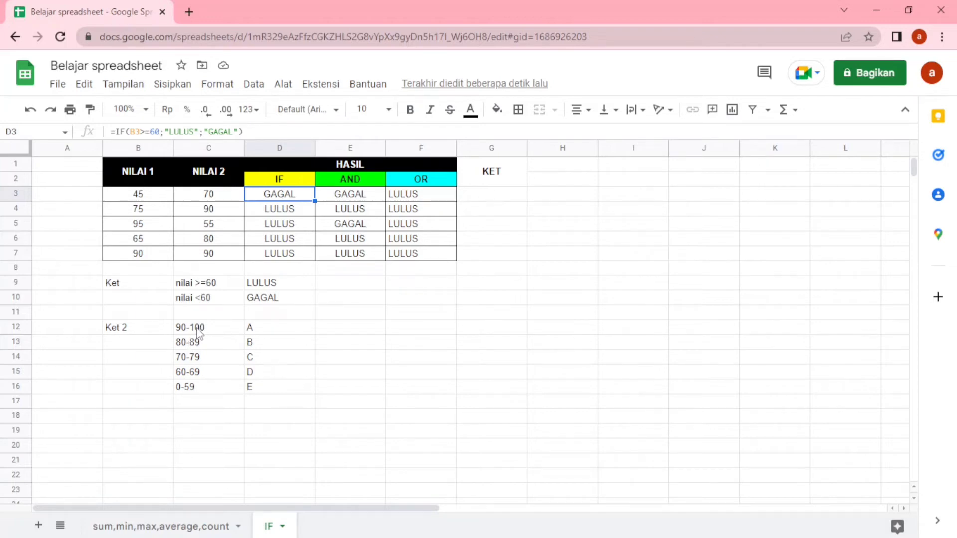
# Step: Start a nested IF formula in G3 that returns "A" when B3>=90: =IF(B3>=90;"A";
pyautogui.click(491, 196)
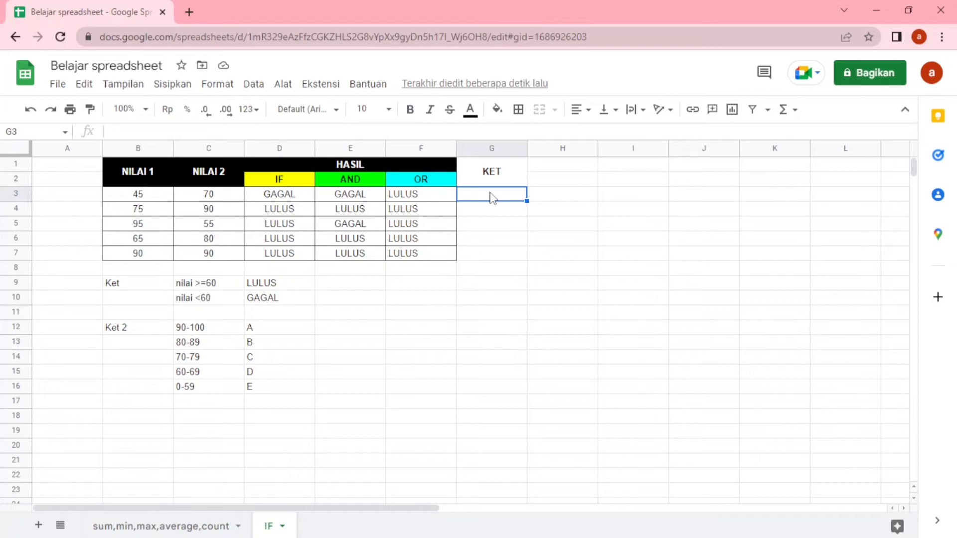
pyautogui.write('=')
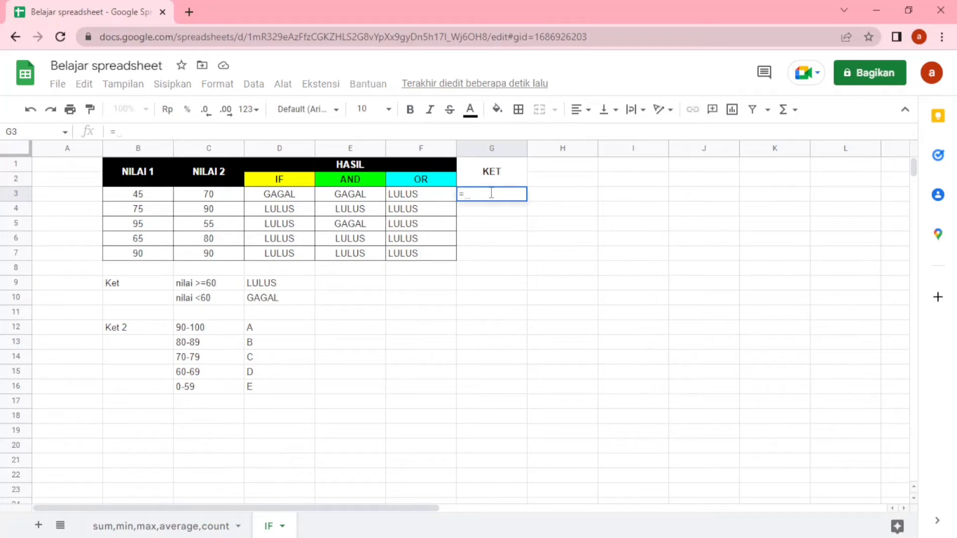
pyautogui.write('IF')
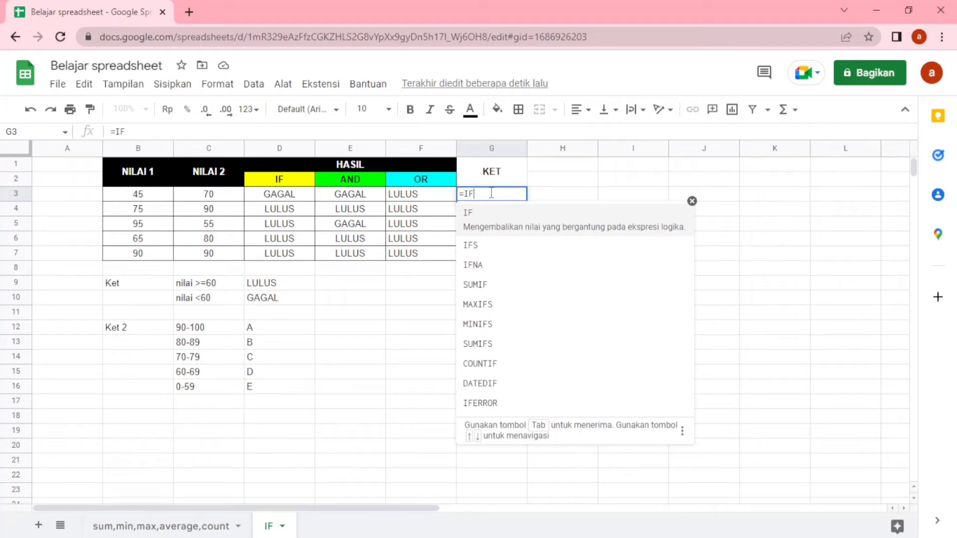
pyautogui.write('(')
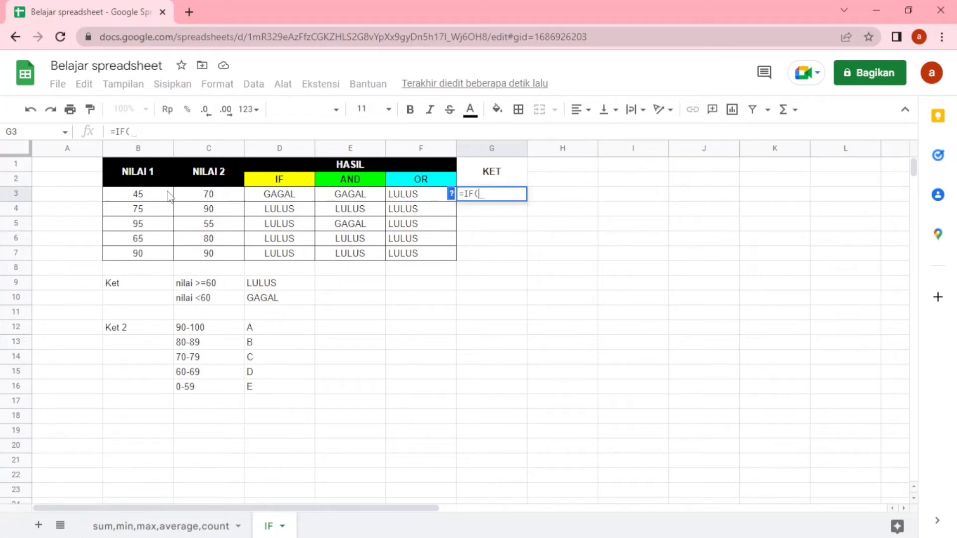
pyautogui.click(138, 200)
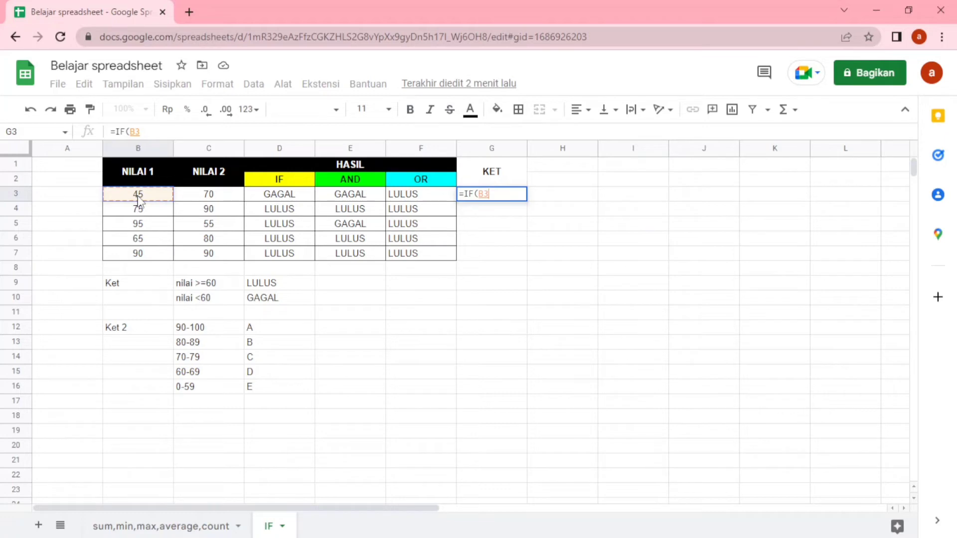
pyautogui.write('>=')
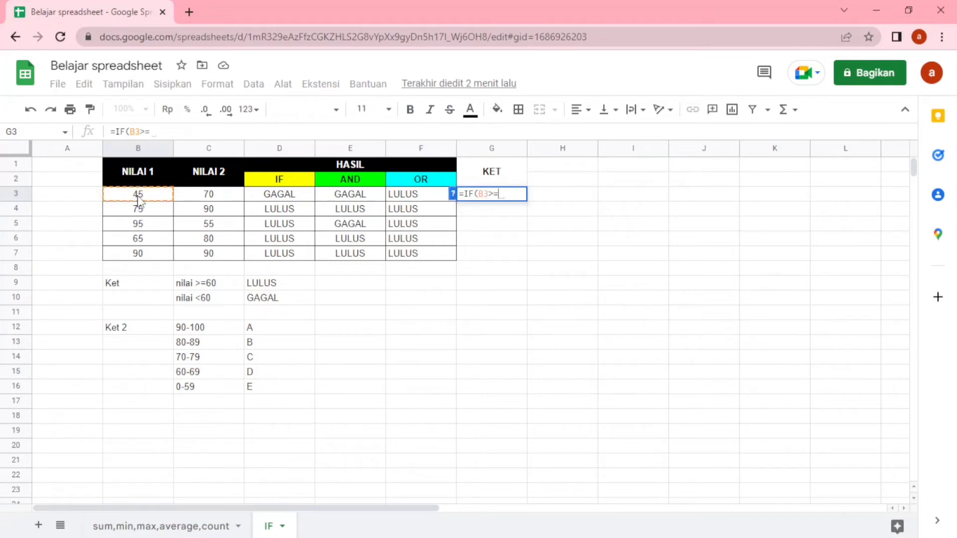
pyautogui.write('90')
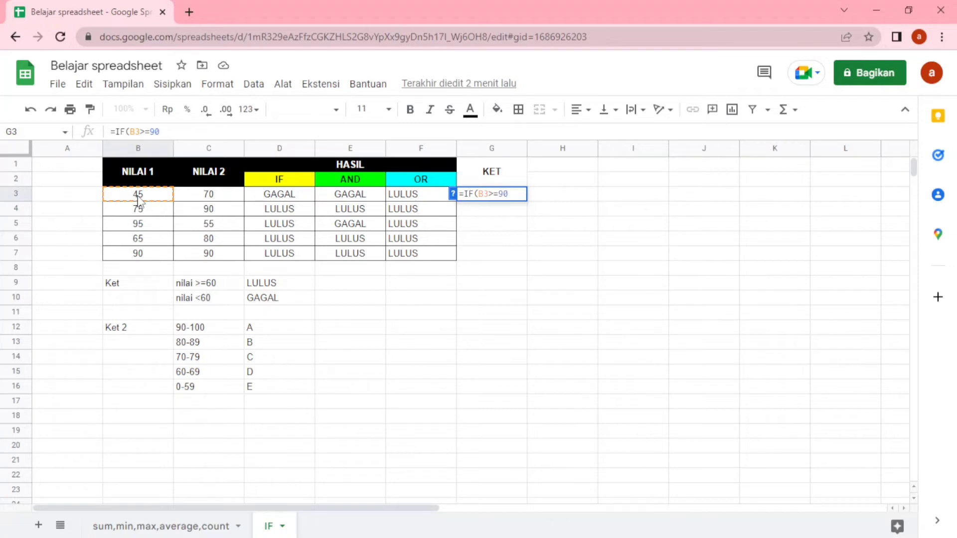
pyautogui.write(';')
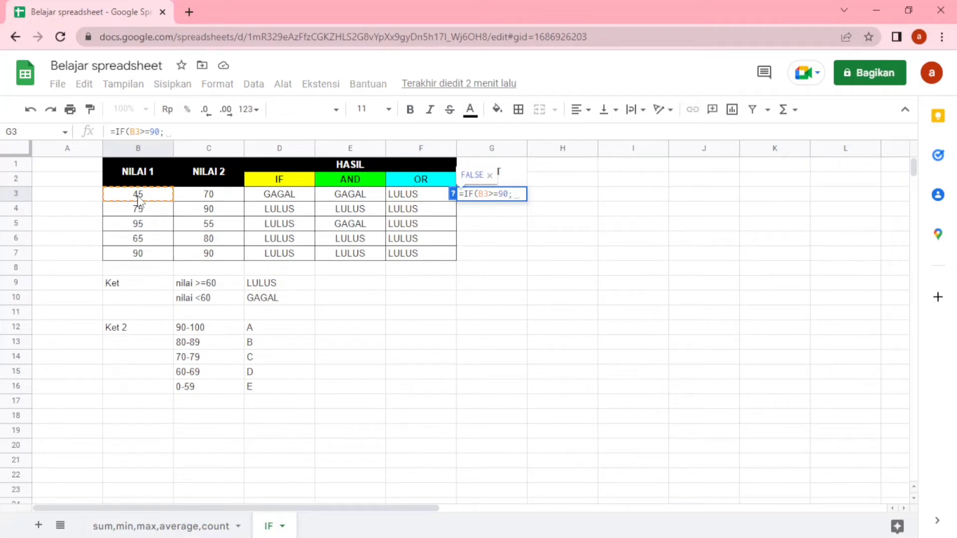
pyautogui.write('"A')
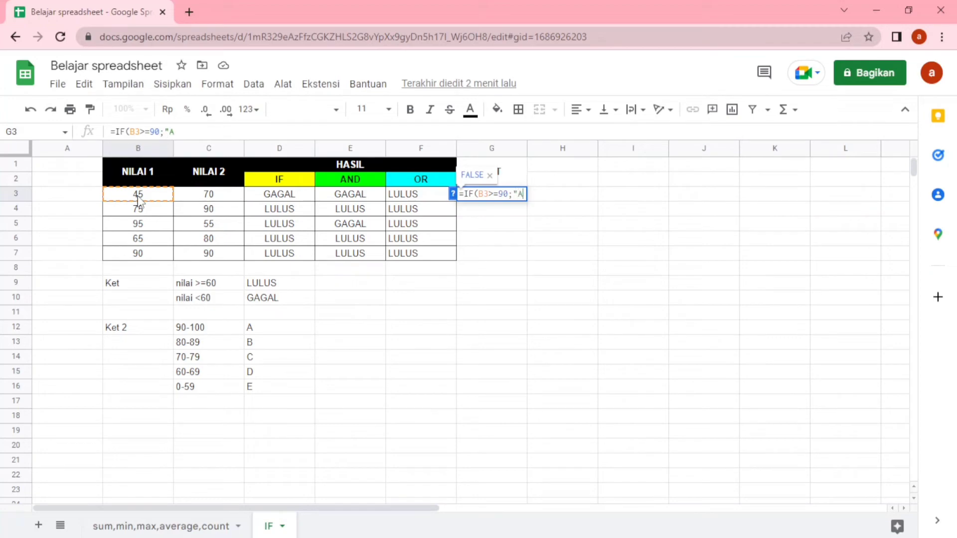
pyautogui.write('";')
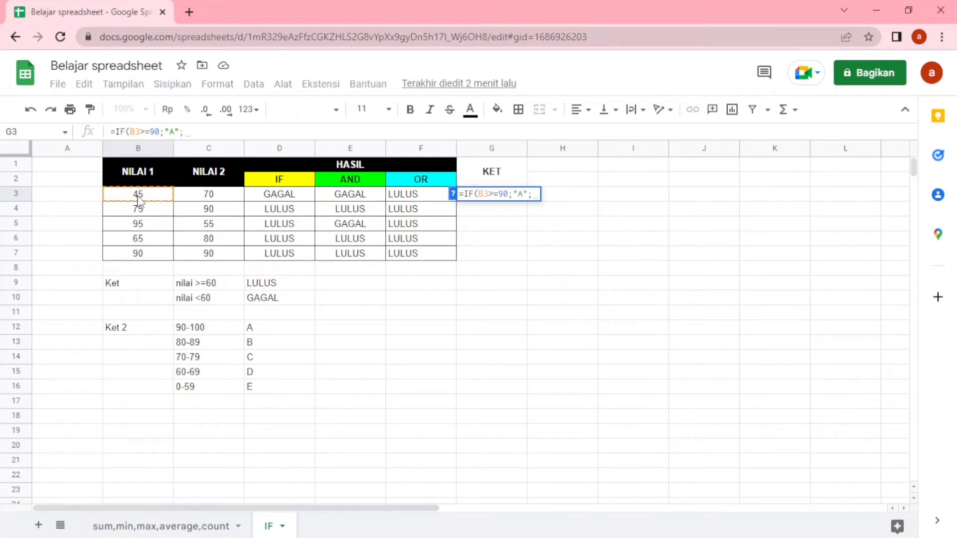
# Step: Add a second IF to the G3 formula that returns "B" when B3>=80: IF(B3>=80;"B";
pyautogui.write('IF')
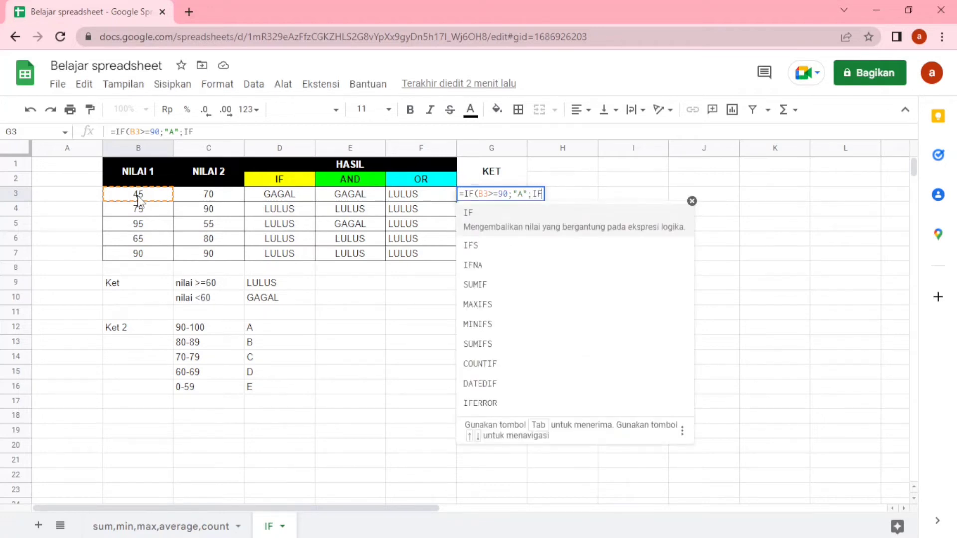
pyautogui.write('(')
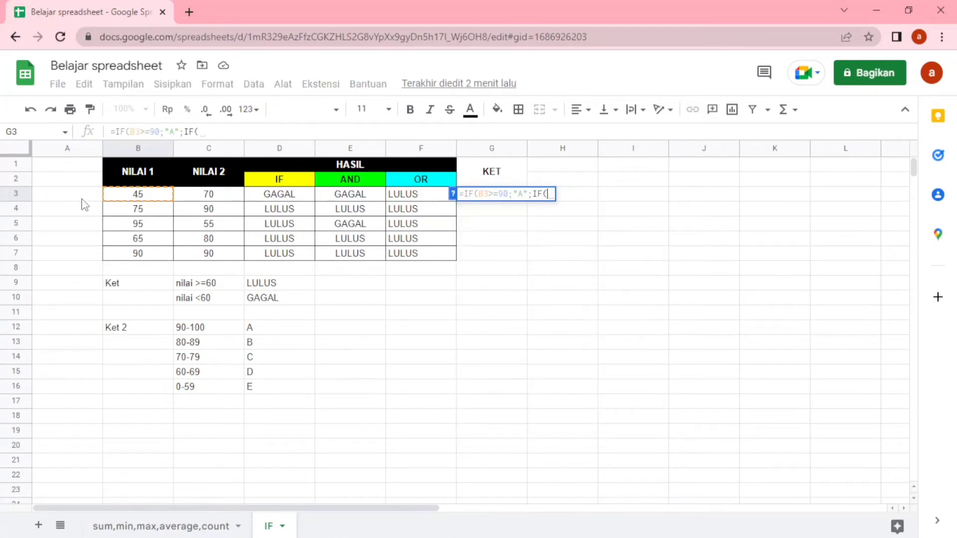
pyautogui.click(141, 197)
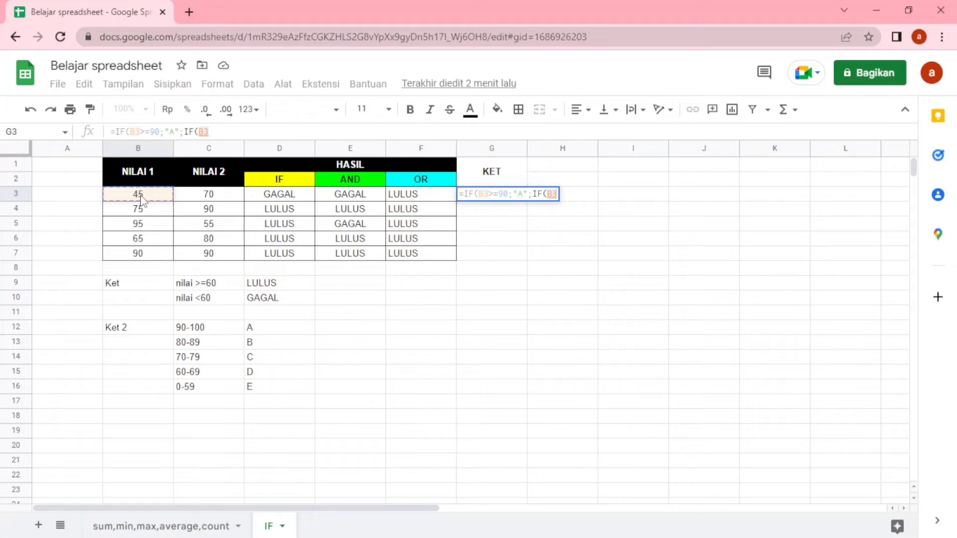
pyautogui.write('>=')
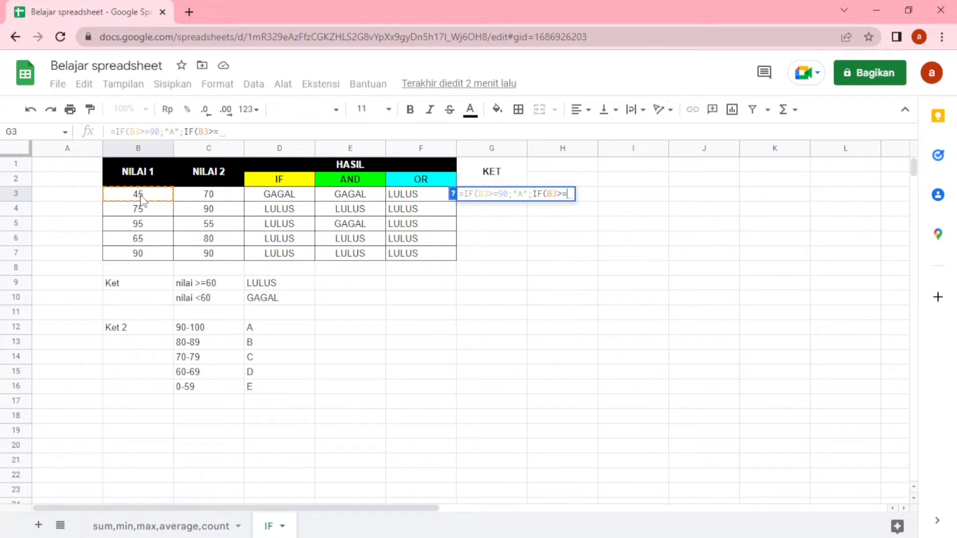
pyautogui.write('80')
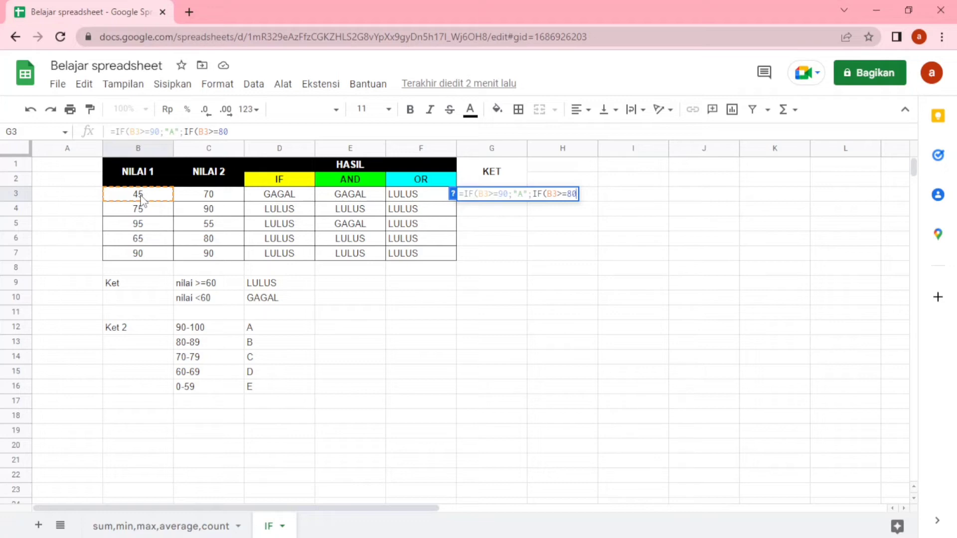
pyautogui.write(';"')
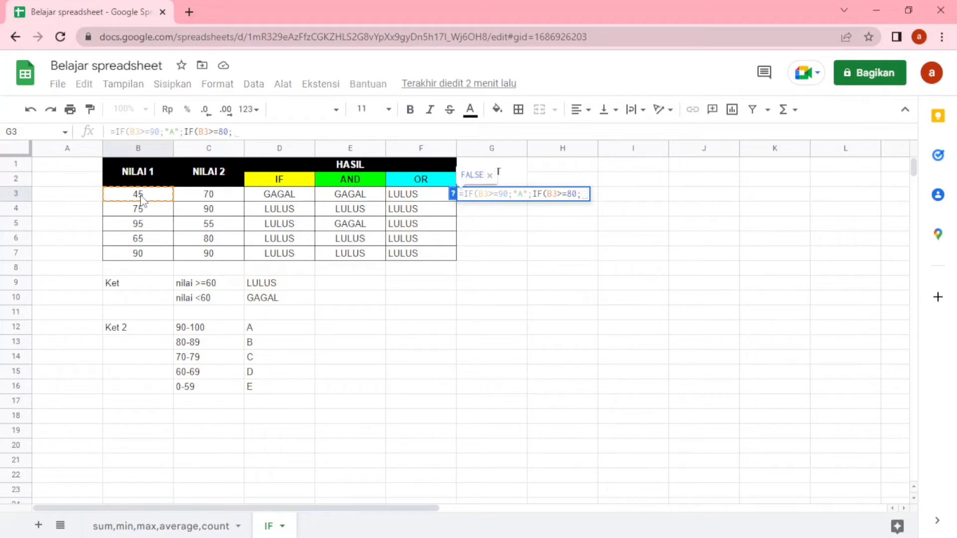
pyautogui.write('B"')
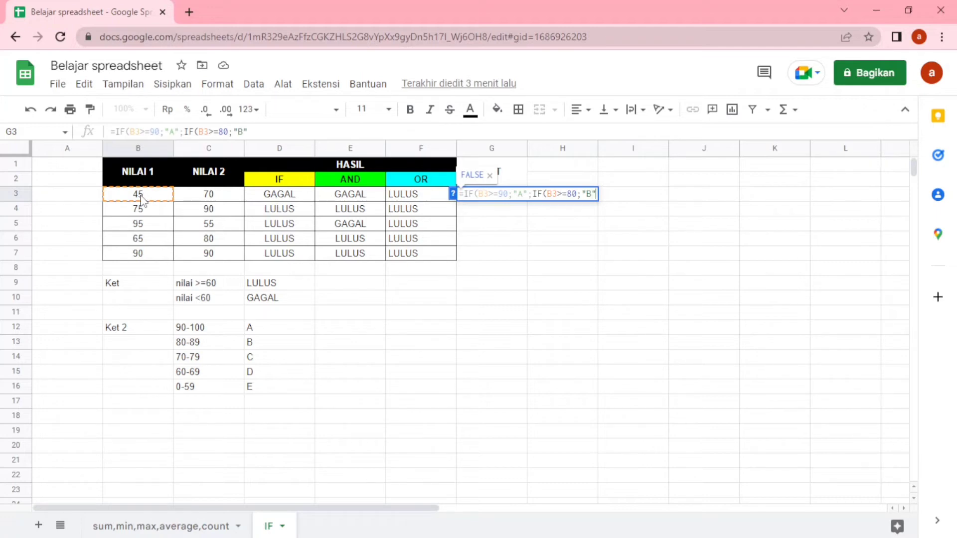
pyautogui.write(';')
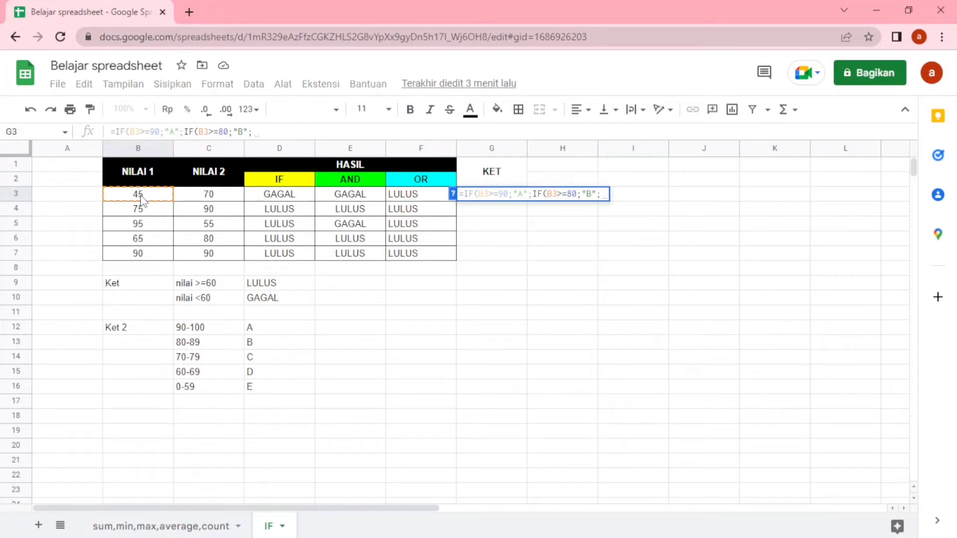
# Step: Nest a third IF in the G3 formula that returns "C" when B3>=70: IF(B3>=70;"C";
pyautogui.write('IF')
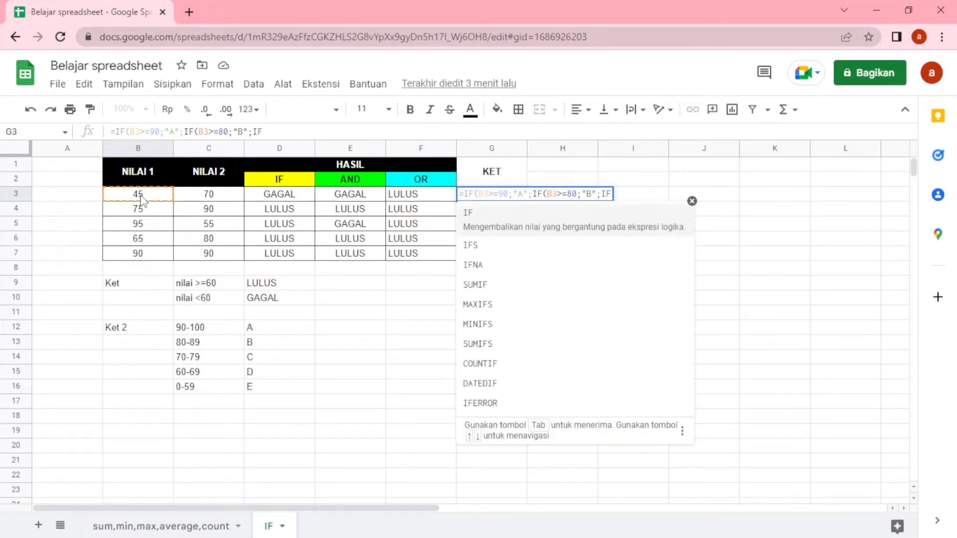
pyautogui.write('(')
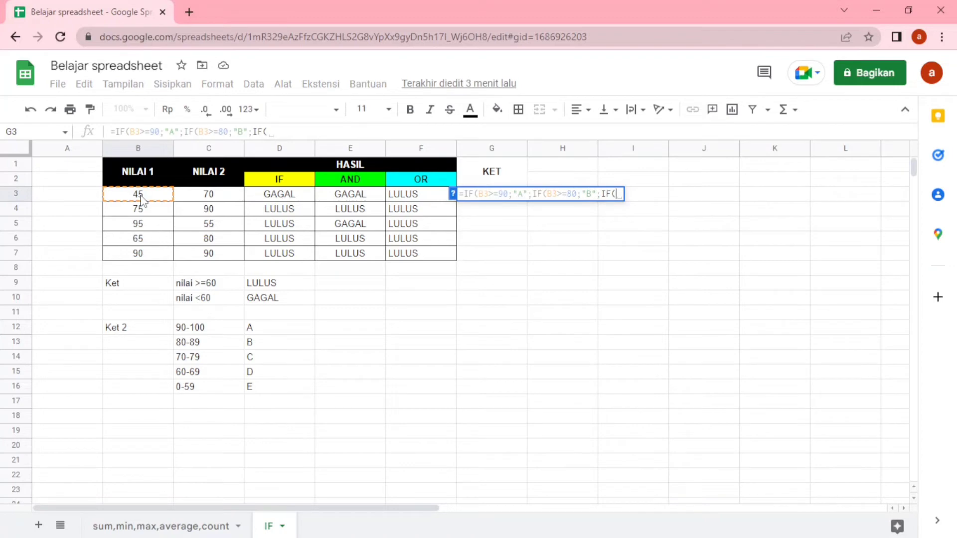
pyautogui.click(134, 198)
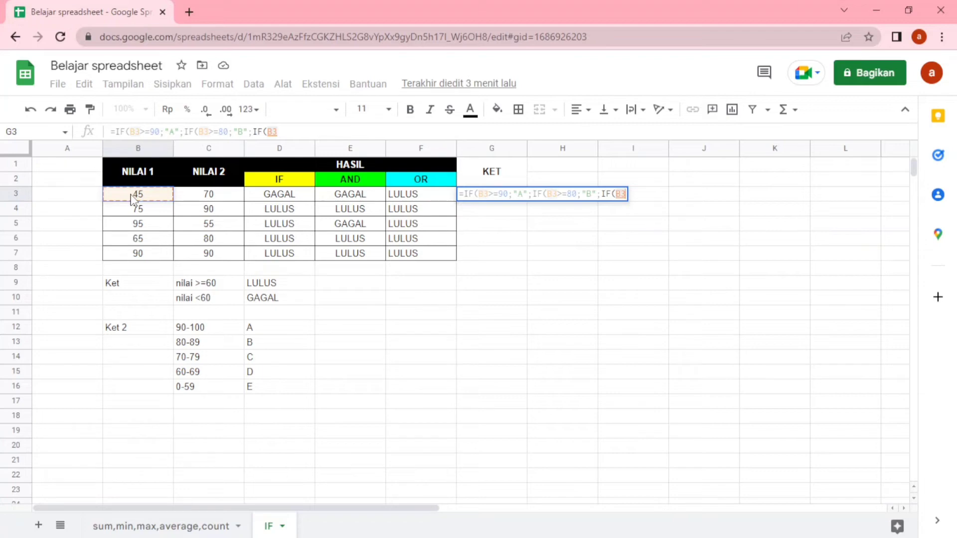
pyautogui.write('>=')
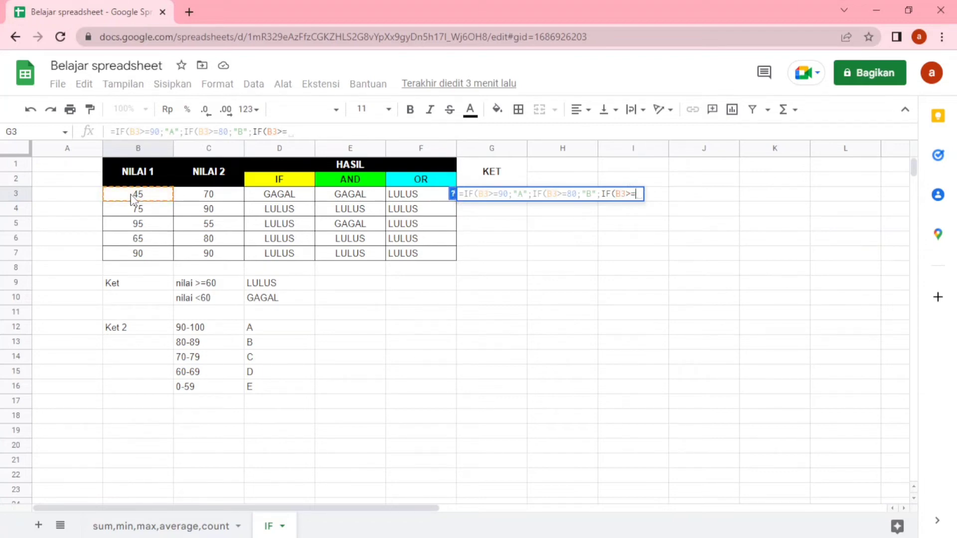
pyautogui.write('70')
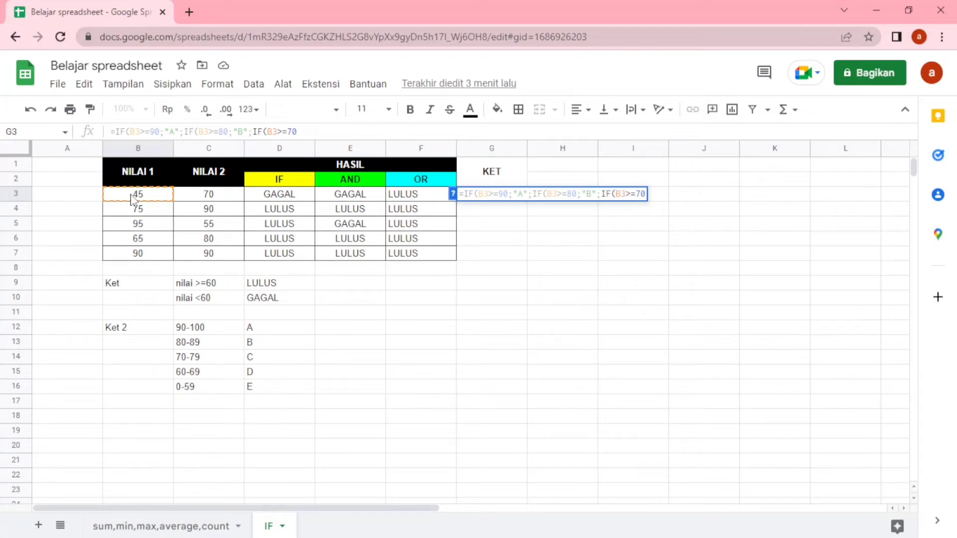
pyautogui.write(';"')
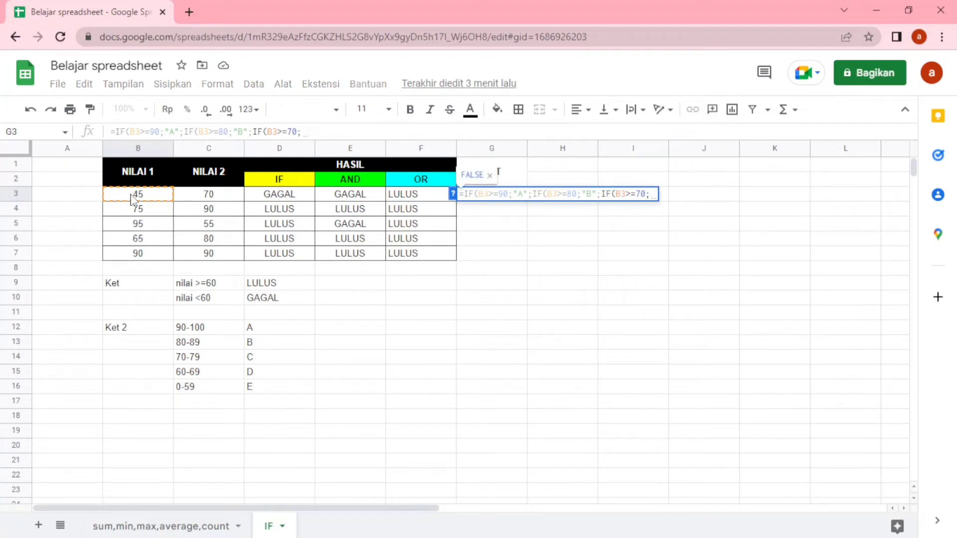
pyautogui.write('C"')
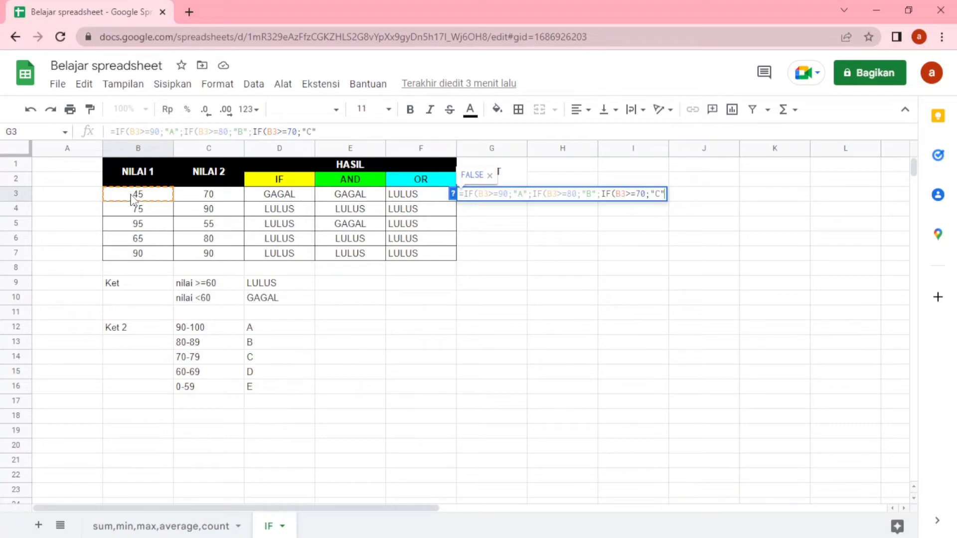
pyautogui.write(';')
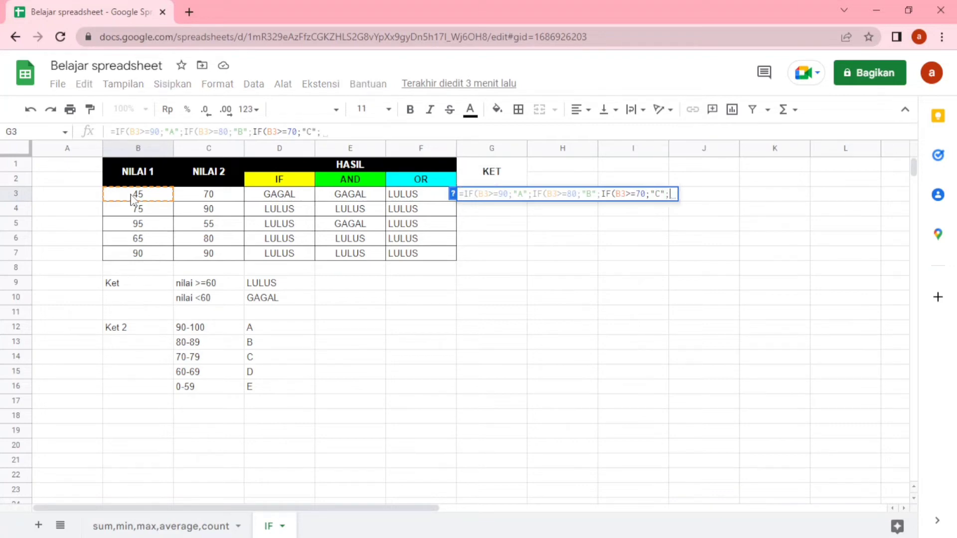
# Step: Nest a fourth IF in the G3 formula that returns "D" when B3>=60: IF(B3>=60;"D";
pyautogui.write('IF')
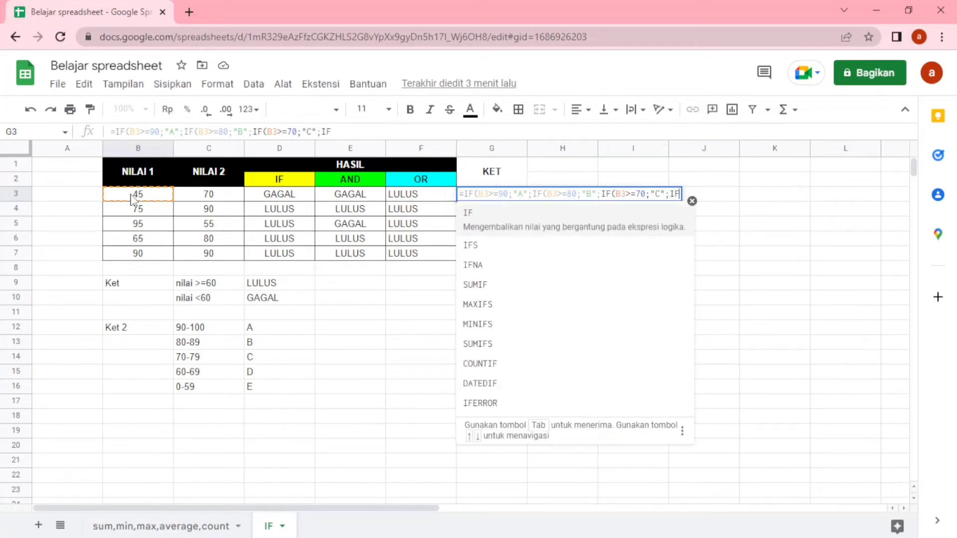
pyautogui.write('(')
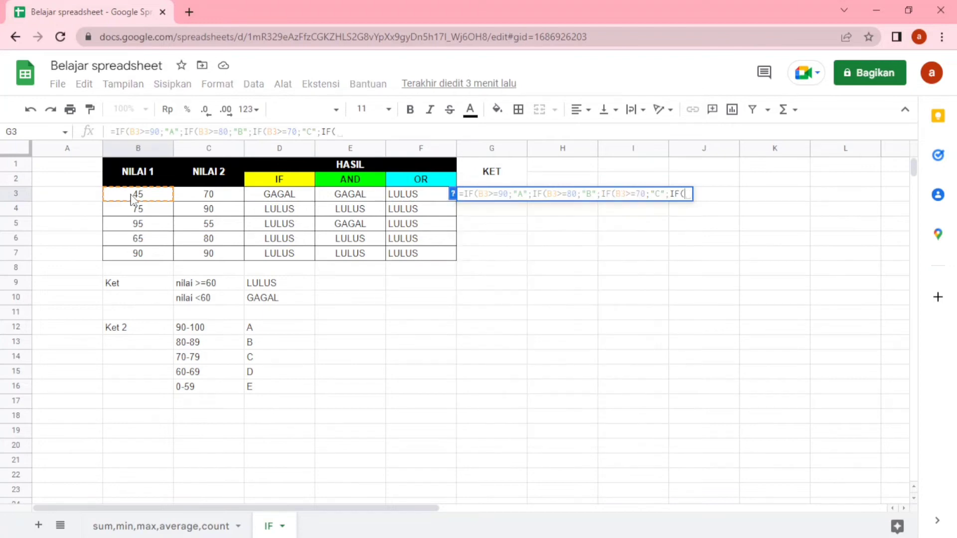
pyautogui.click(143, 200)
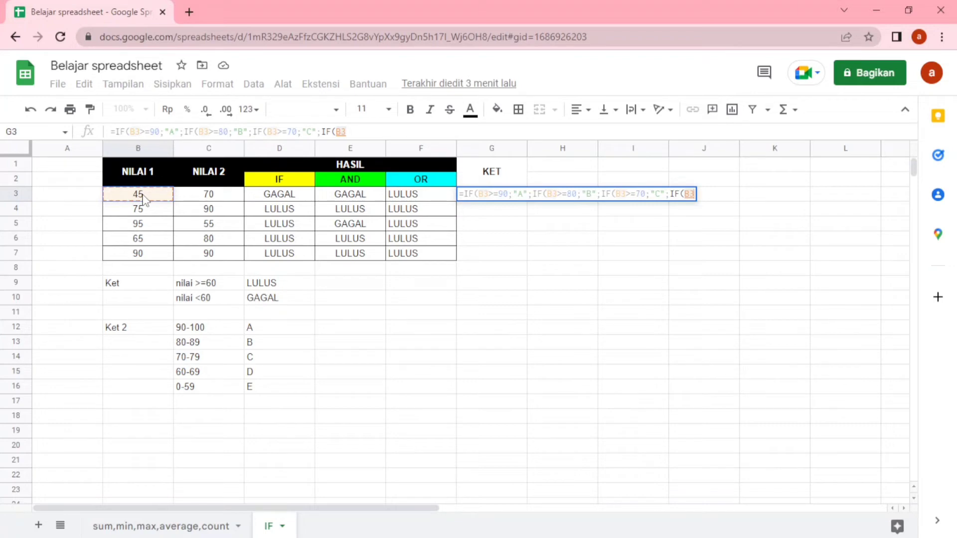
pyautogui.write('>=')
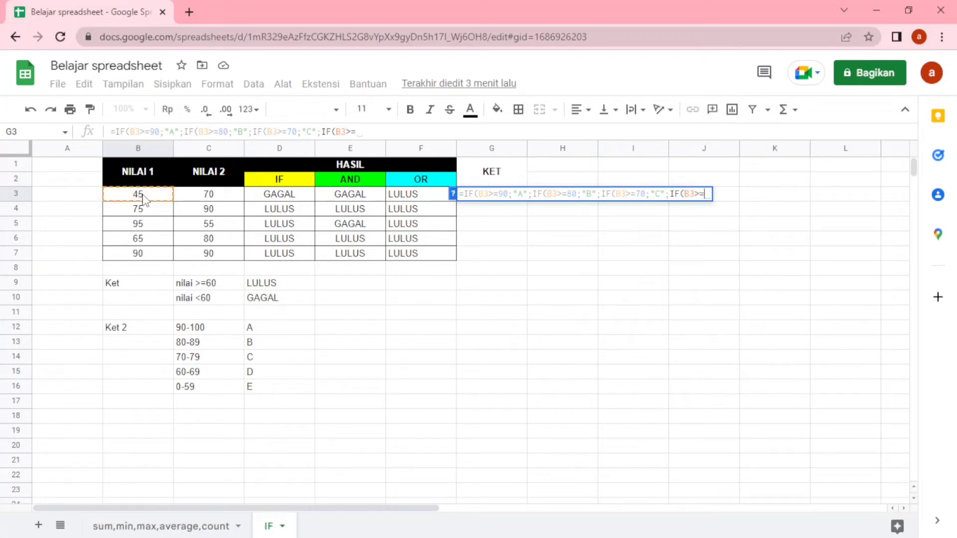
pyautogui.write('60')
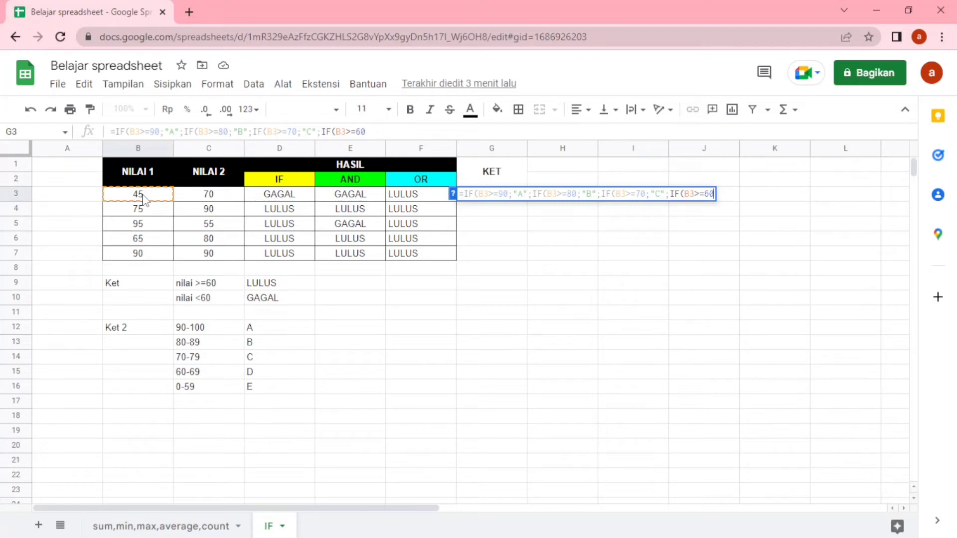
pyautogui.write(';"')
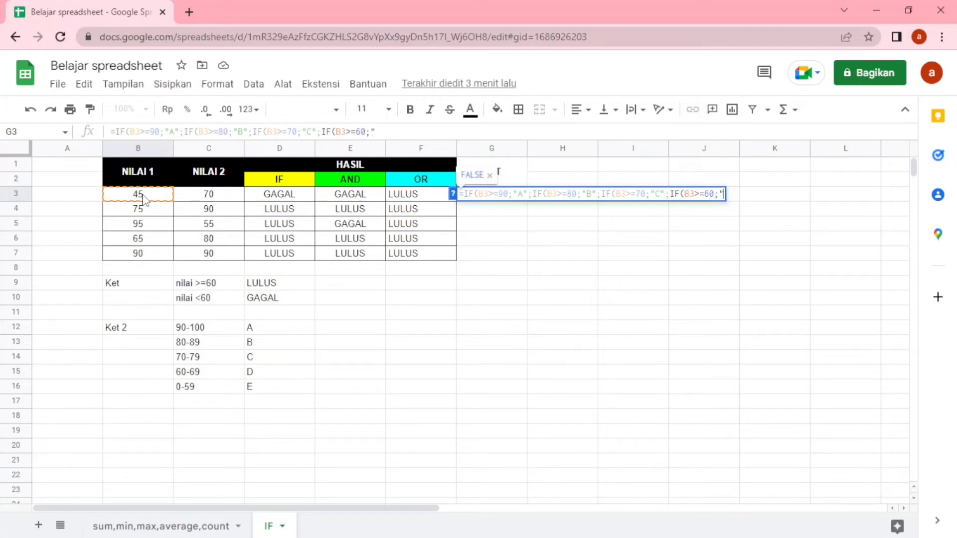
pyautogui.write('D"')
pyautogui.write(';')
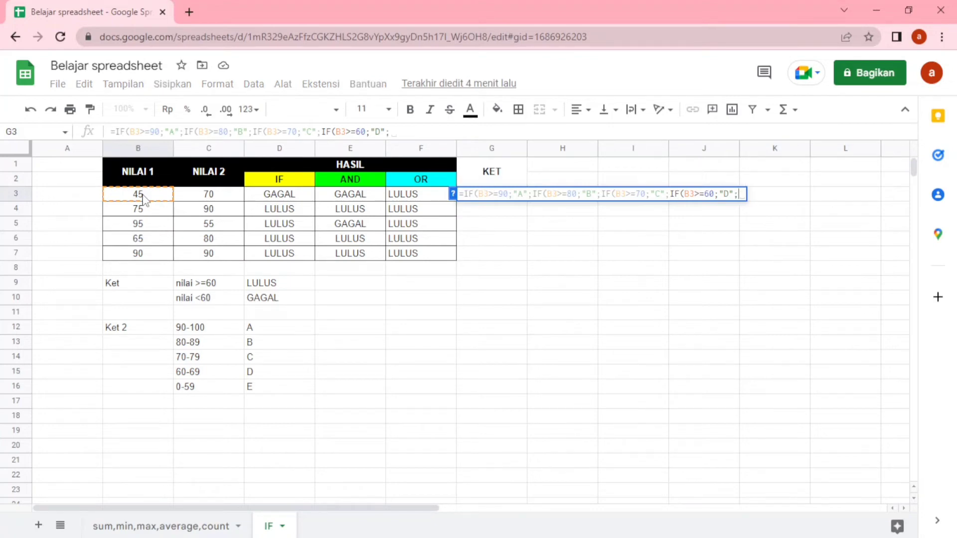
# Step: Complete the G3 formula with "E" as the fallback grade, close all four nested IFs and enter it
pyautogui.write('"')
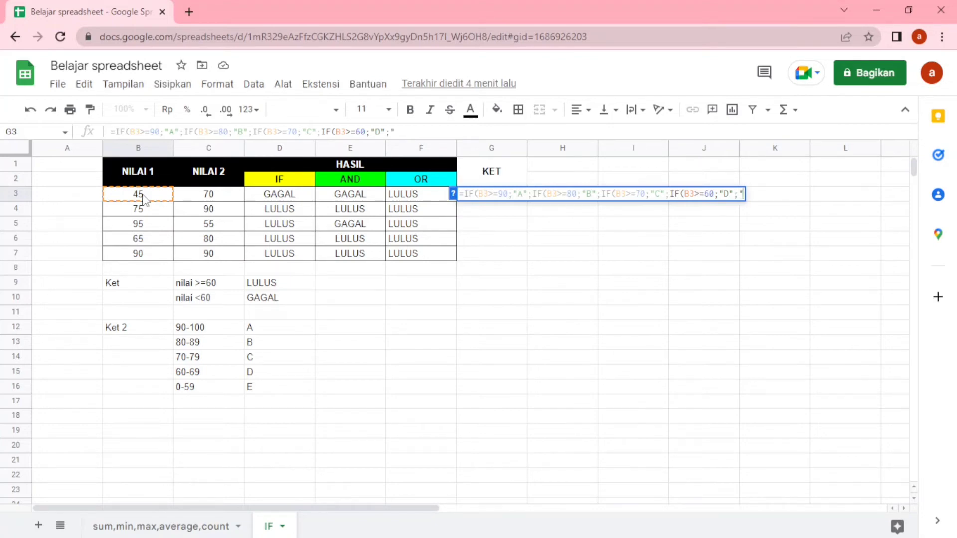
pyautogui.write('E")')
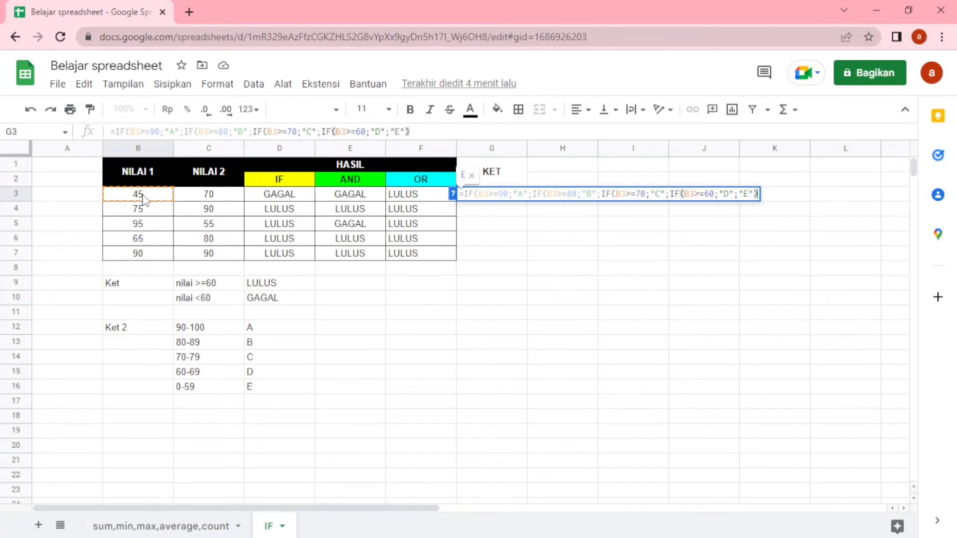
pyautogui.write('))')
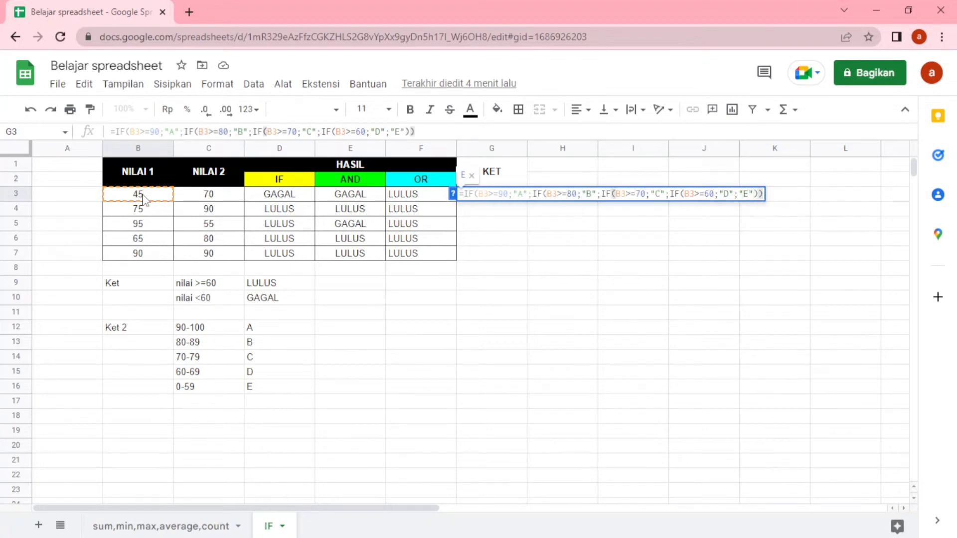
pyautogui.write(')')
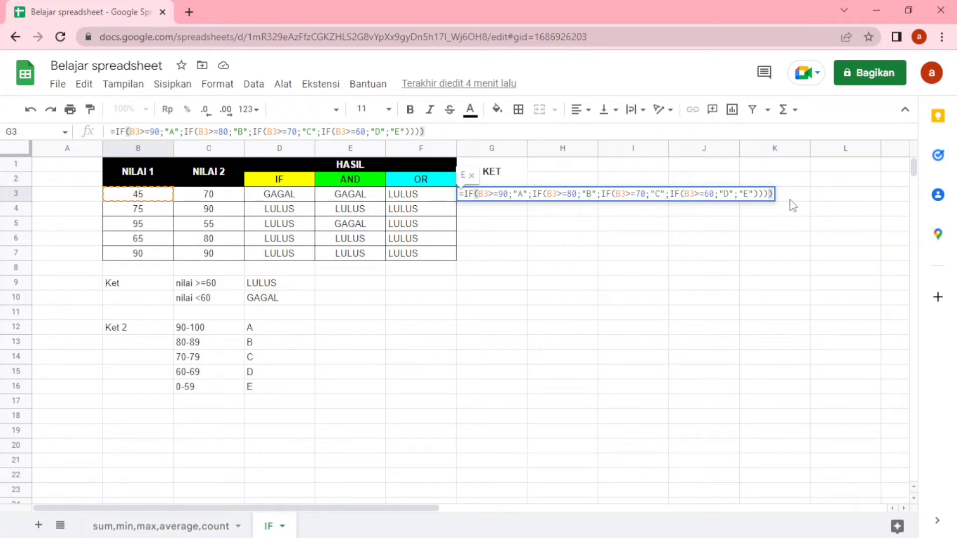
pyautogui.press('Return')
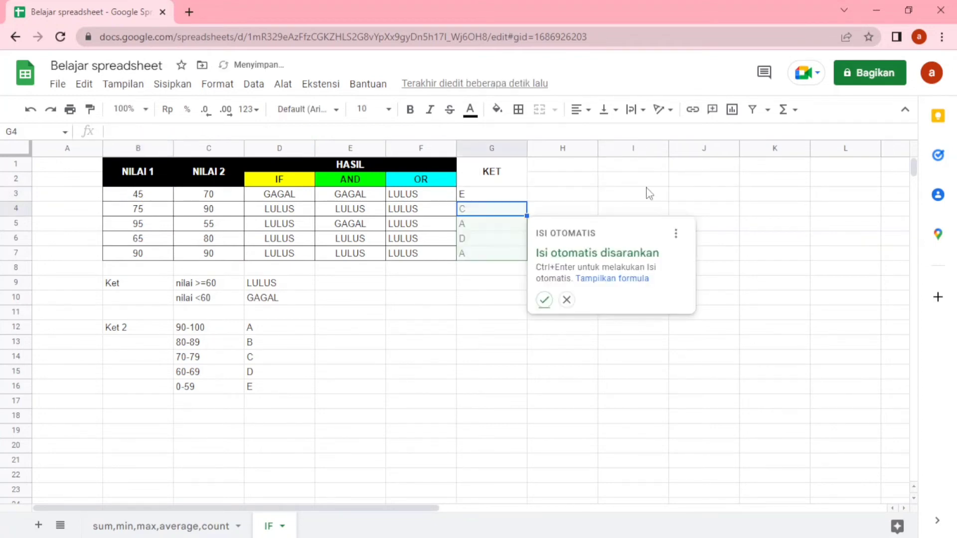
# Step: Fill the nested IF formula from G3 down to G7 and centre the grades in G3:G7 horizontally
pyautogui.click(495, 194)
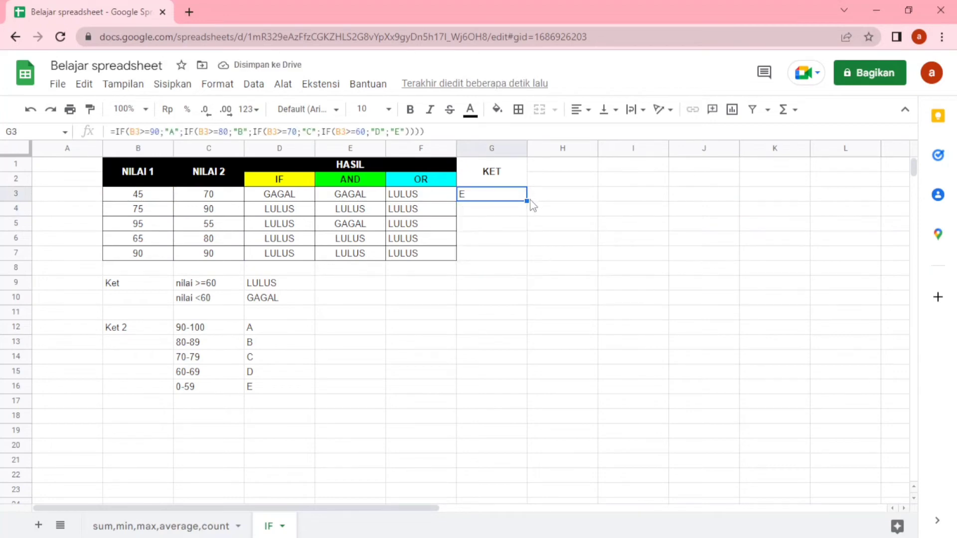
pyautogui.moveTo(527, 201); pyautogui.dragTo(528, 263)
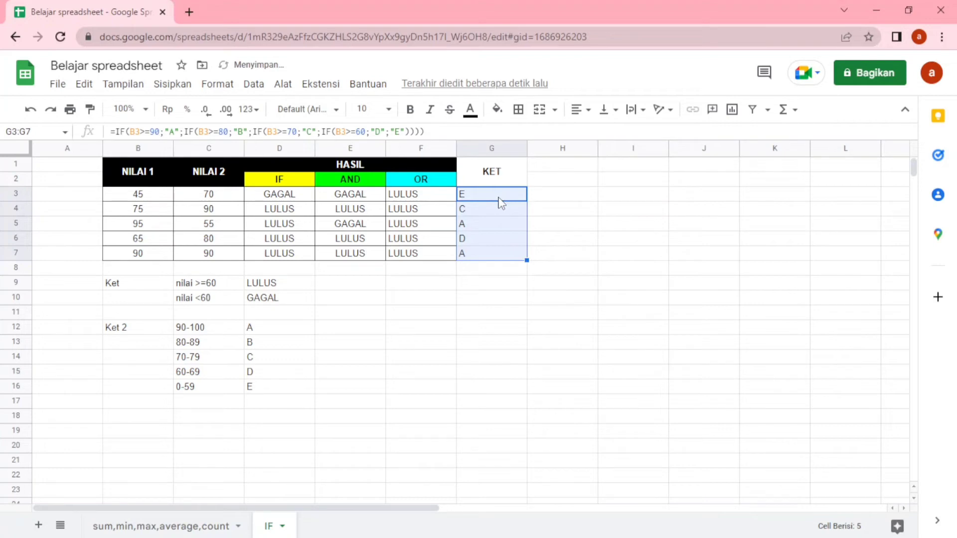
pyautogui.click(562, 199)
pyautogui.moveTo(475, 199); pyautogui.dragTo(478, 256)
pyautogui.click(581, 109)
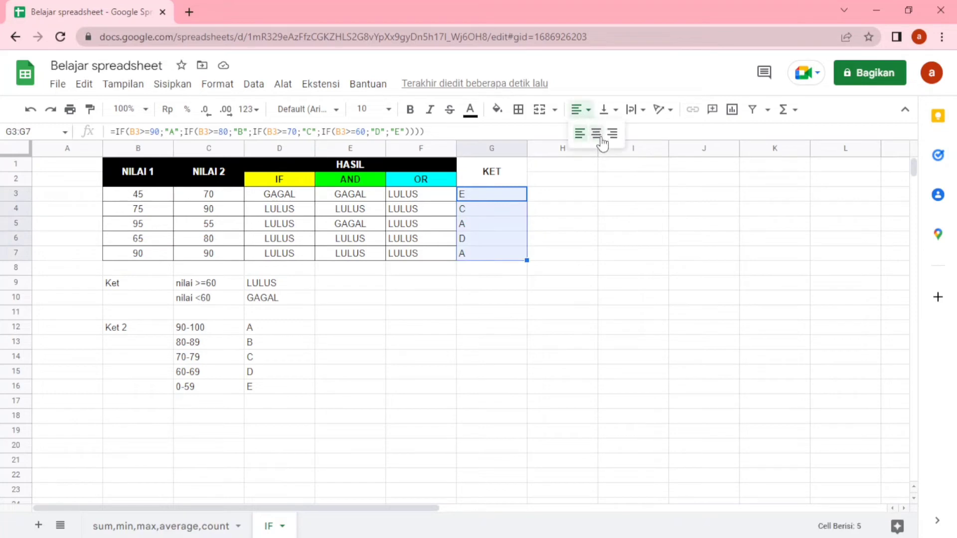
pyautogui.click(596, 134)
# Step: Apply all borders to the KET column in G1:G7, including its header
pyautogui.click(507, 198)
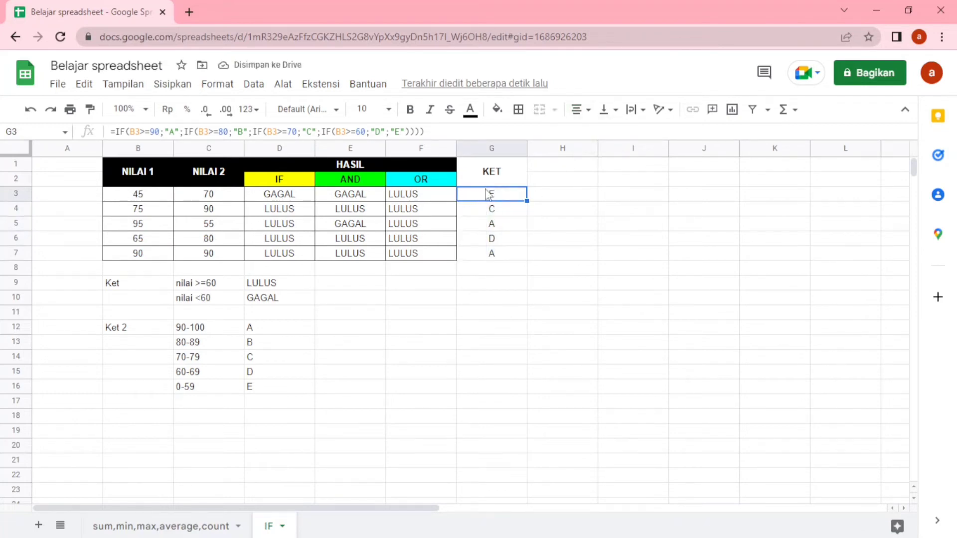
pyautogui.moveTo(491, 174); pyautogui.dragTo(492, 262)
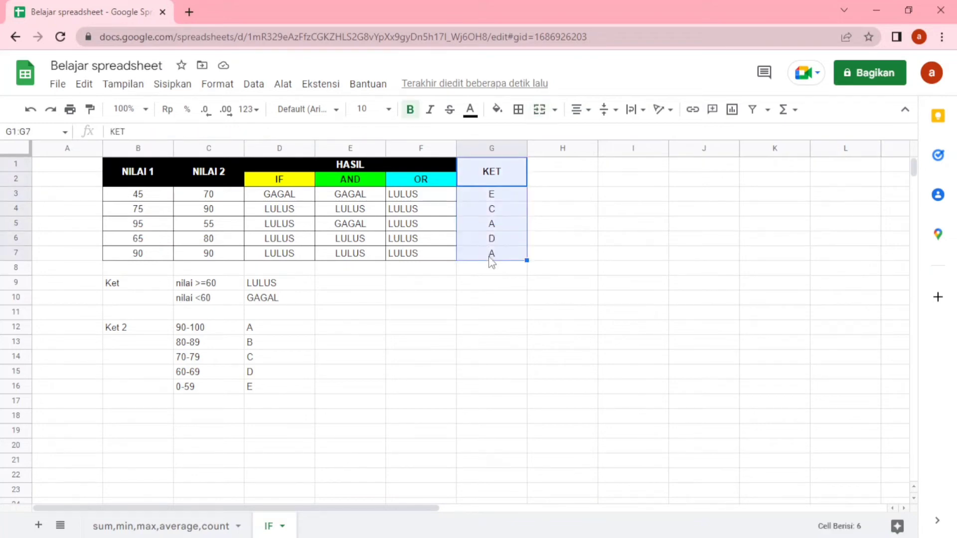
pyautogui.click(519, 109)
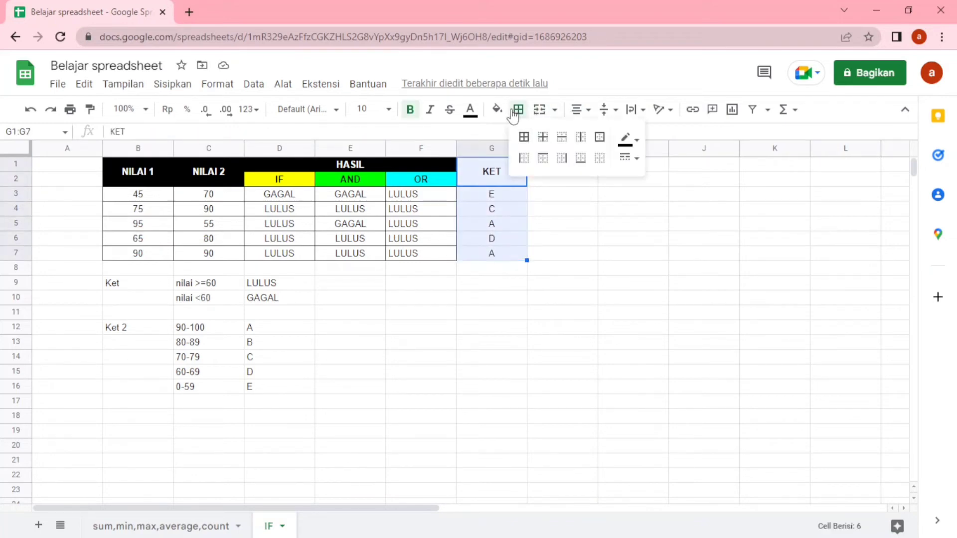
pyautogui.click(524, 137)
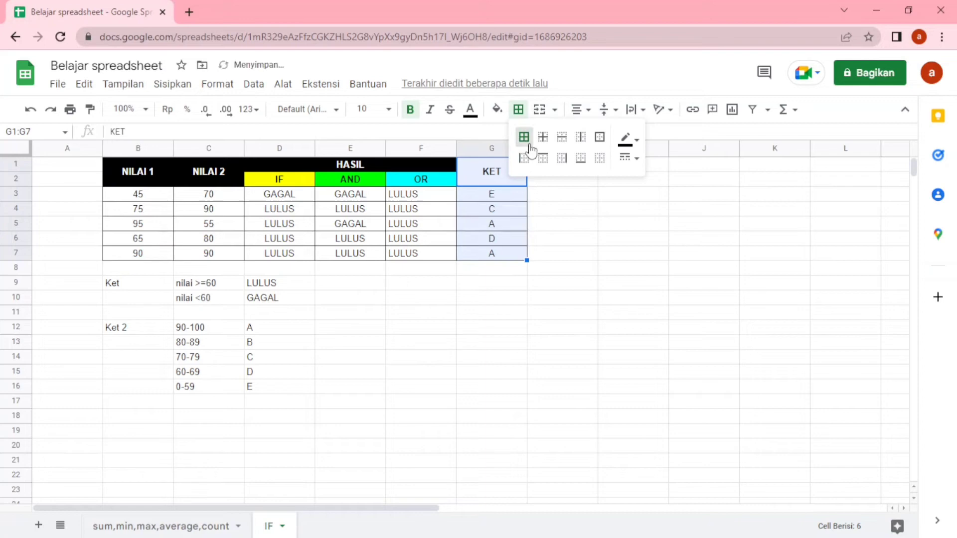
pyautogui.click(492, 223)
# Step: Check the KET grades in G3 and G4 against the NILAI 1 scores in B3 and B4 and the Ket 2 ranges
pyautogui.moveTo(492, 214); pyautogui.dragTo(489, 192)
pyautogui.click(491, 194)
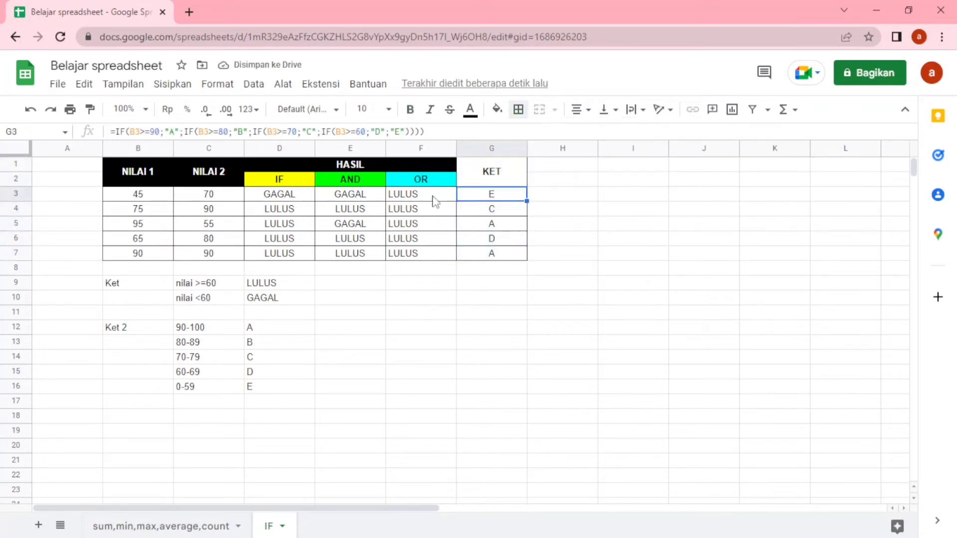
pyautogui.click(140, 200)
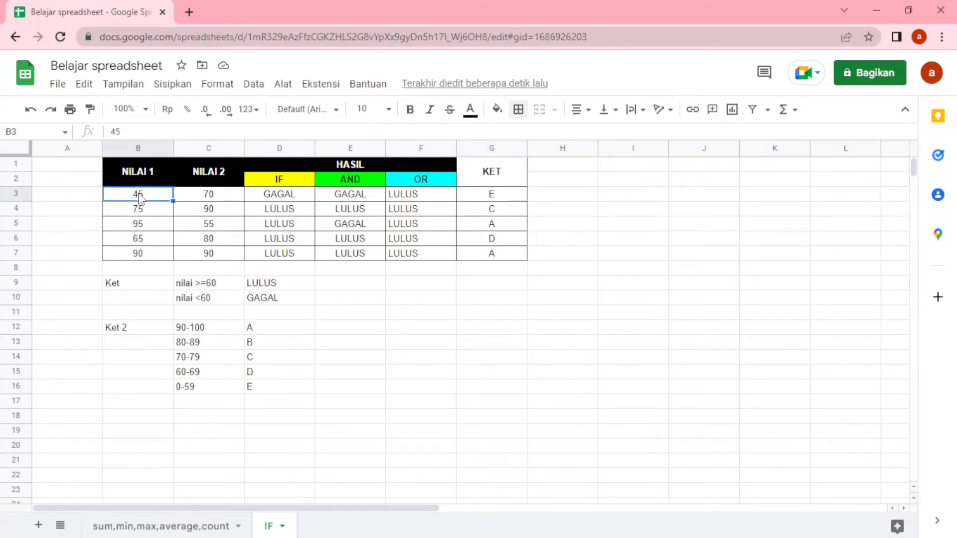
pyautogui.click(200, 393)
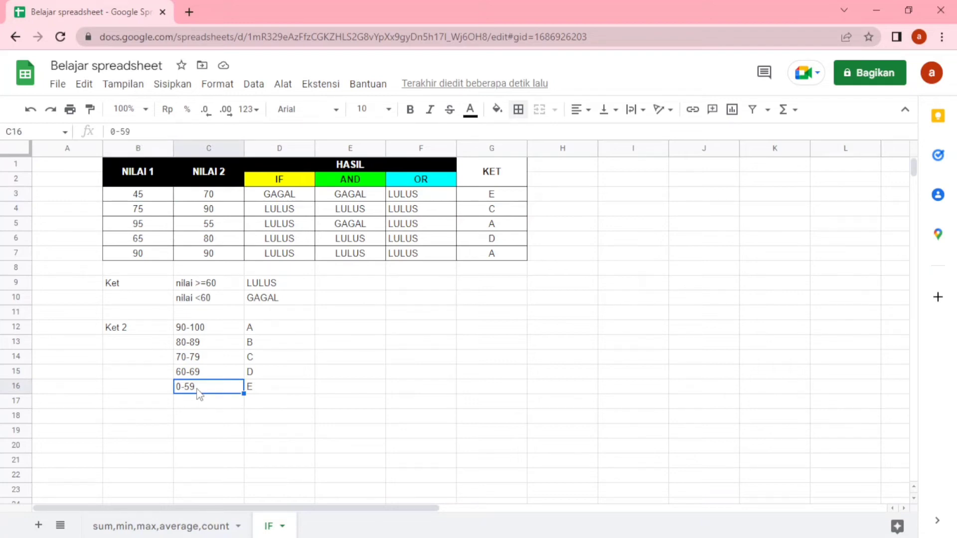
pyautogui.click(141, 196)
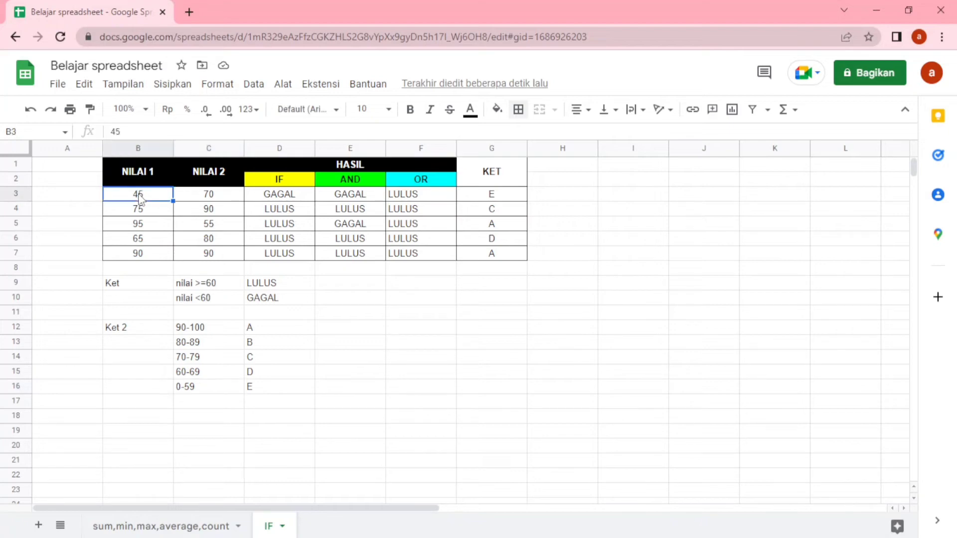
pyautogui.click(262, 388)
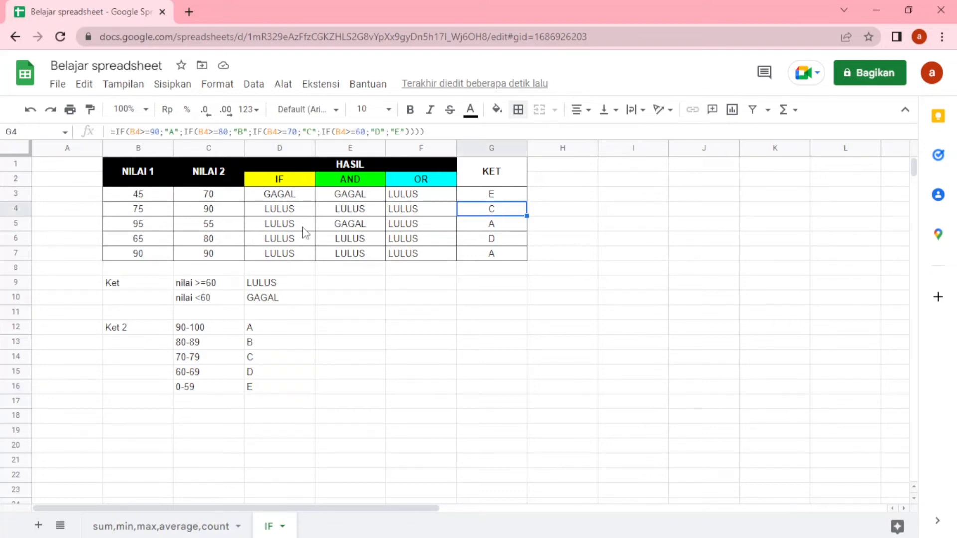
pyautogui.click(152, 216)
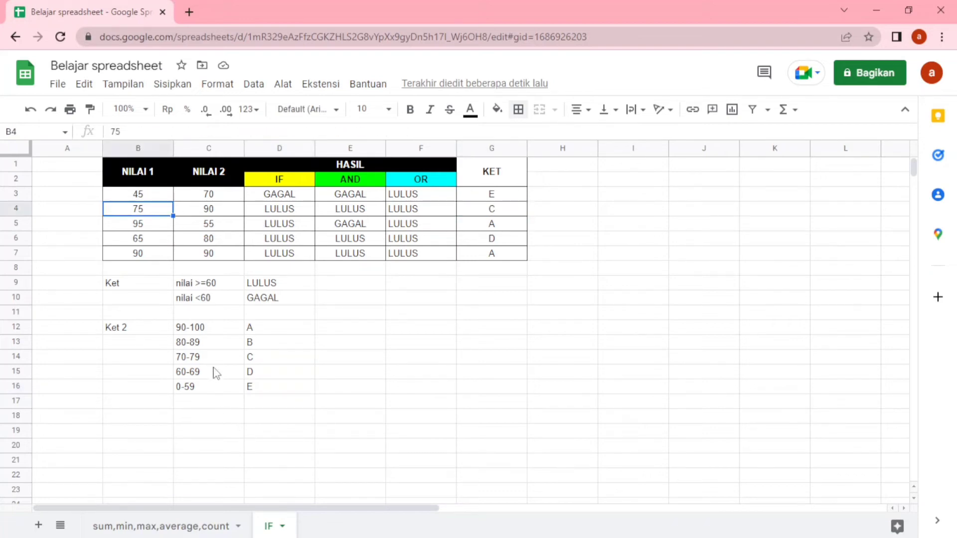
pyautogui.click(257, 358)
pyautogui.click(503, 213)
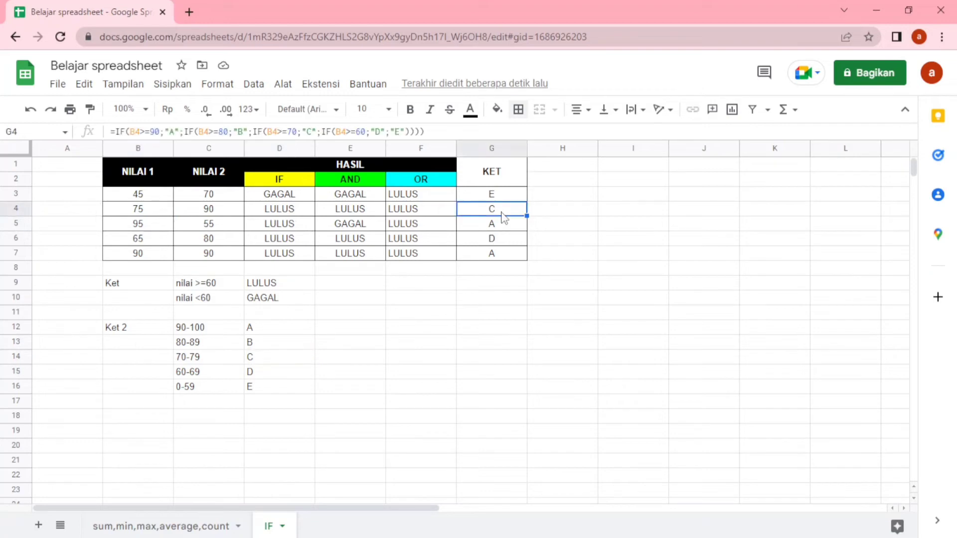
pyautogui.click(216, 359)
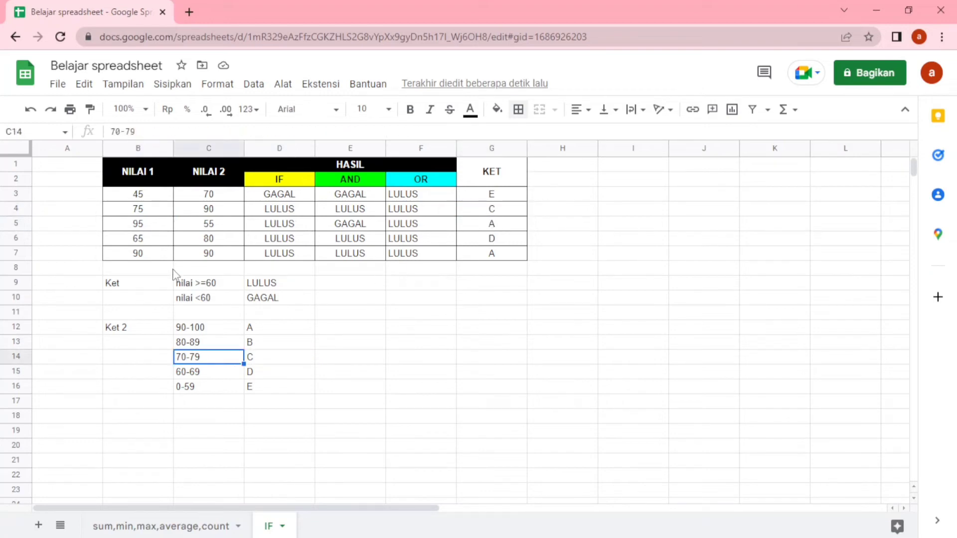
# Step: Compare the NILAI 1 scores in B5, B6 and B7 and their KET grades with the Ket 2 ranges
pyautogui.click(153, 226)
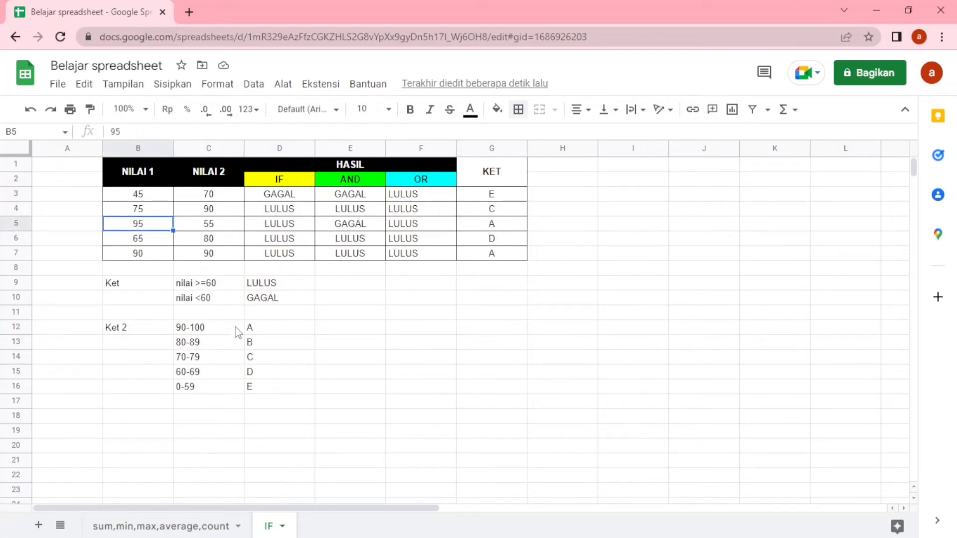
pyautogui.click(270, 329)
pyautogui.moveTo(199, 329); pyautogui.dragTo(256, 328)
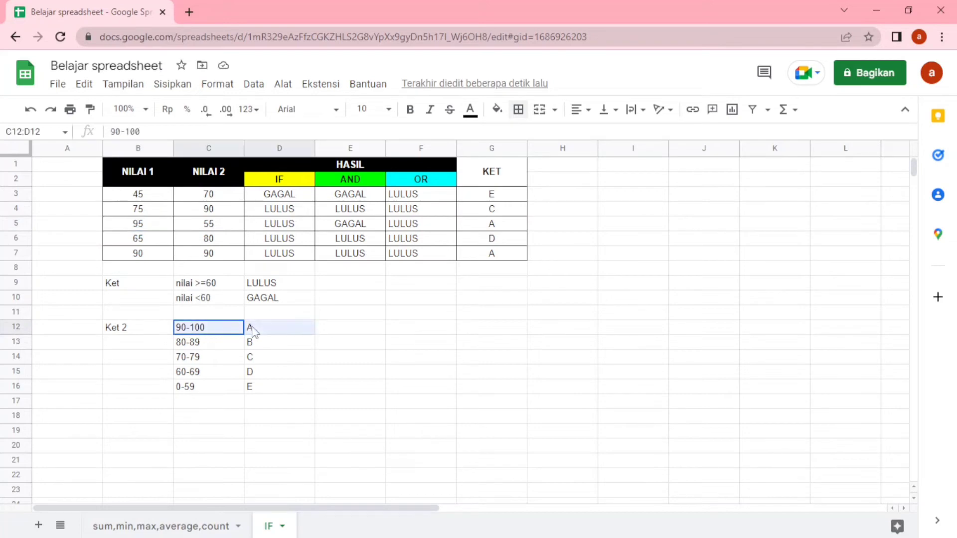
pyautogui.click(500, 241)
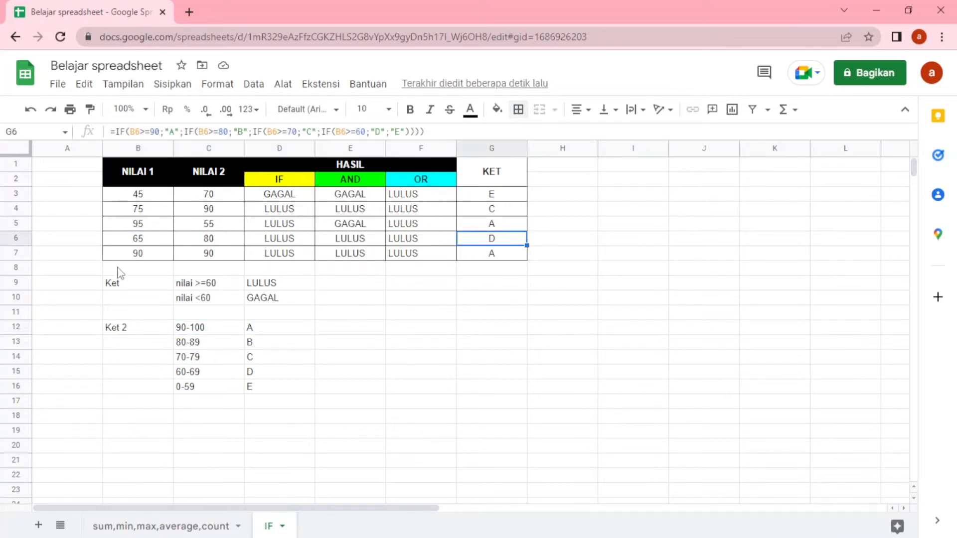
pyautogui.click(137, 244)
pyautogui.moveTo(201, 374); pyautogui.dragTo(271, 376)
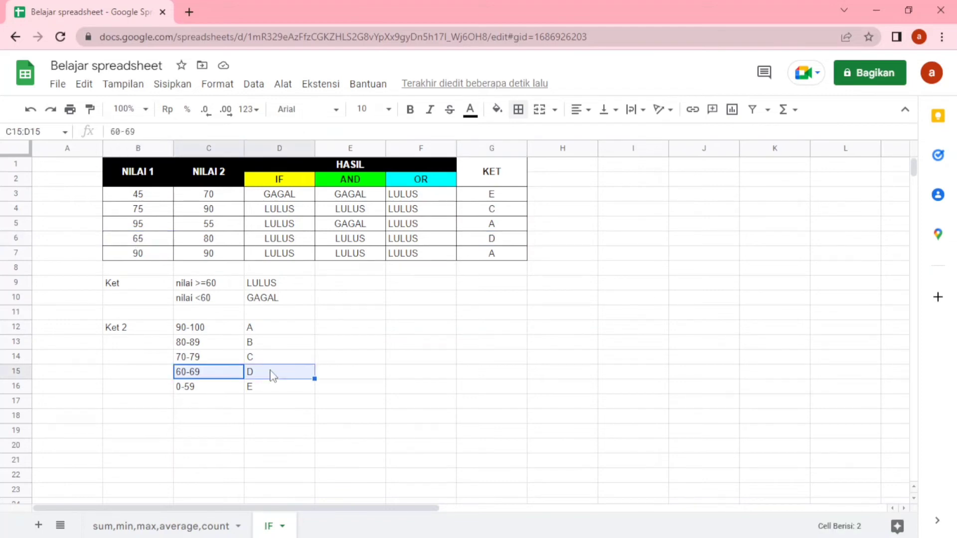
pyautogui.click(139, 254)
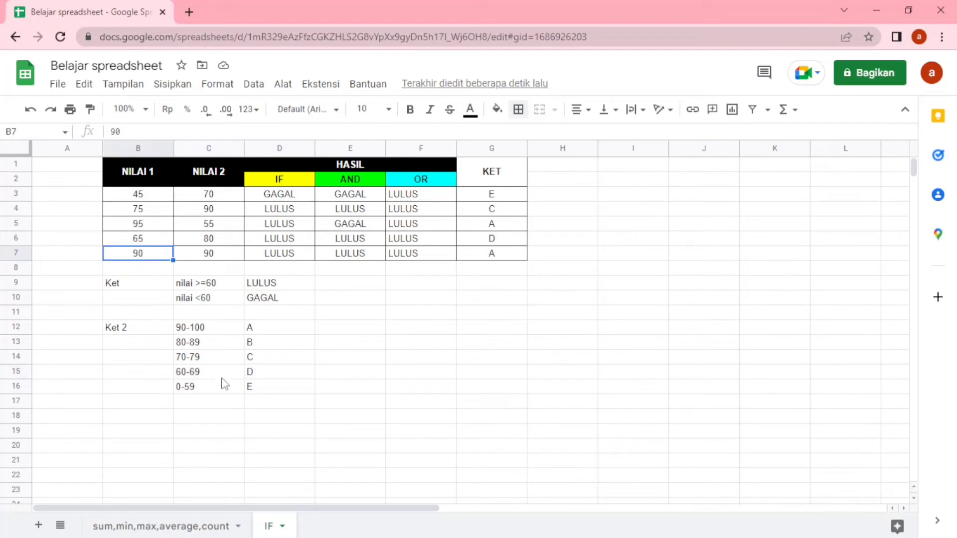
pyautogui.moveTo(213, 329); pyautogui.dragTo(269, 334)
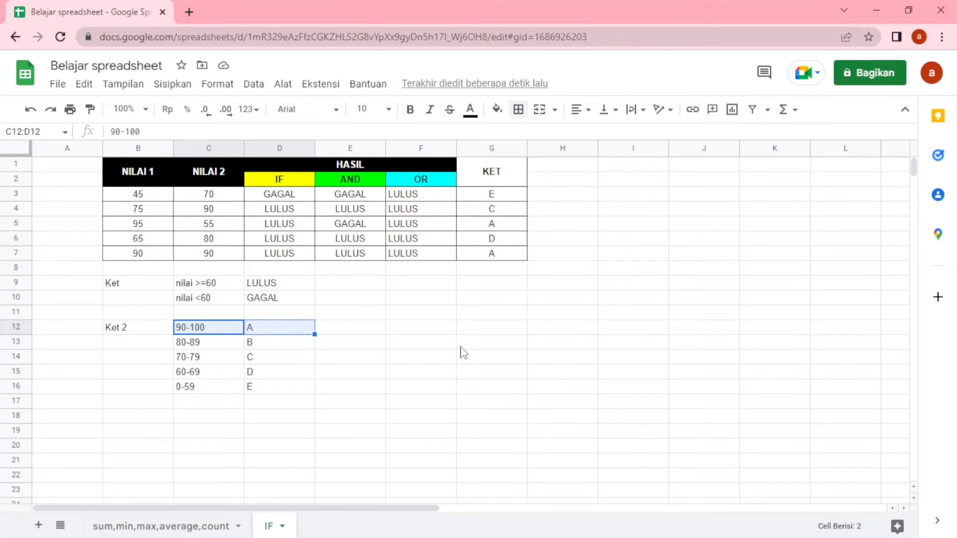
pyautogui.click(428, 358)
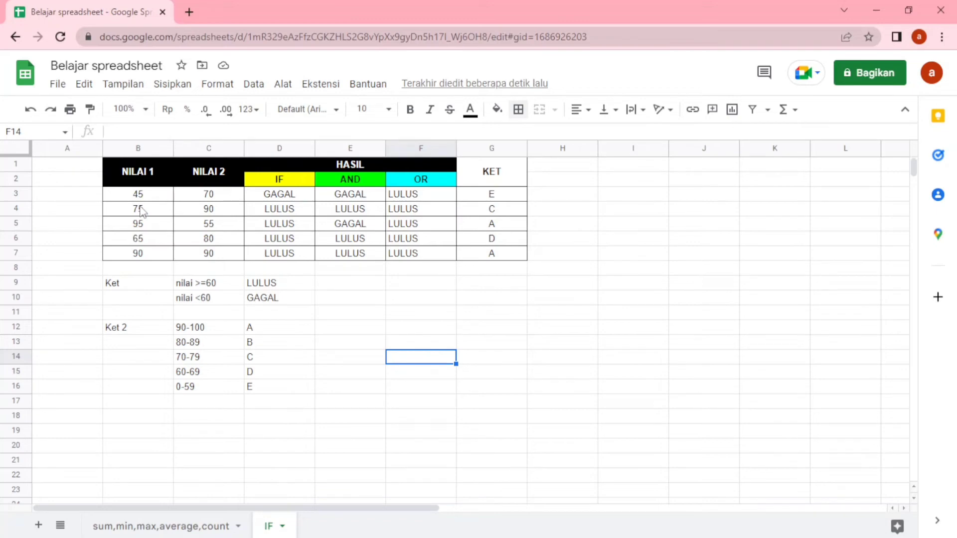
pyautogui.click(138, 255)
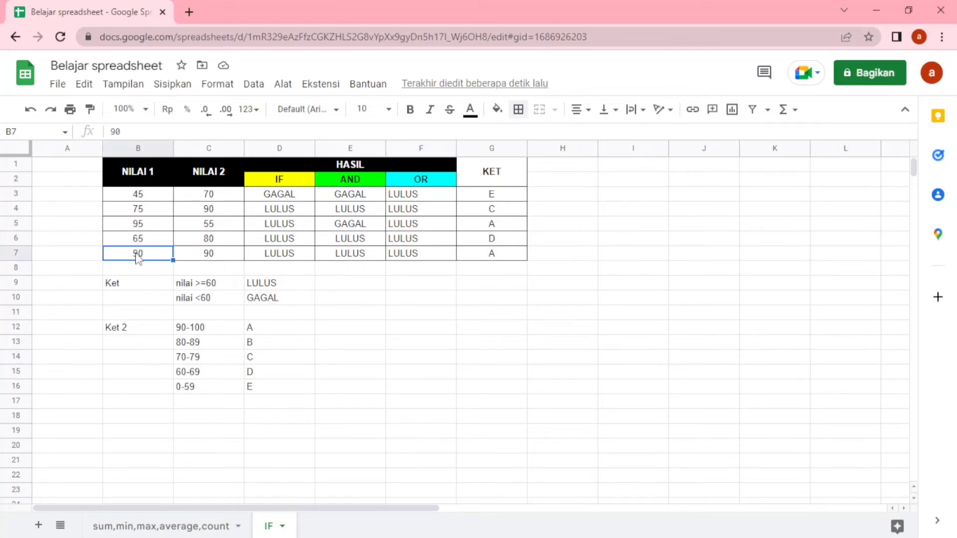
# Step: Test the grading formulas by changing the NILAI 1 score in B7 to 100 and to 2
pyautogui.write('100')
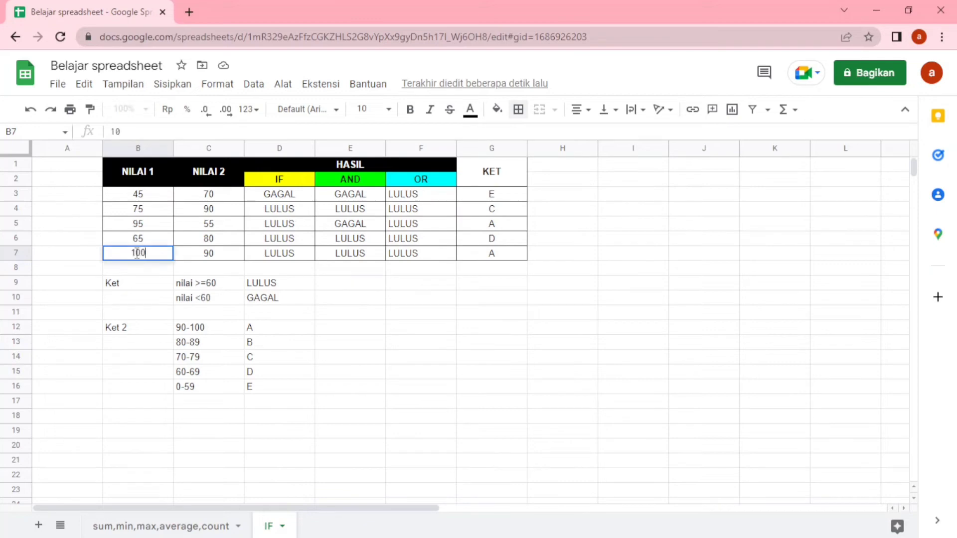
pyautogui.press('Return')
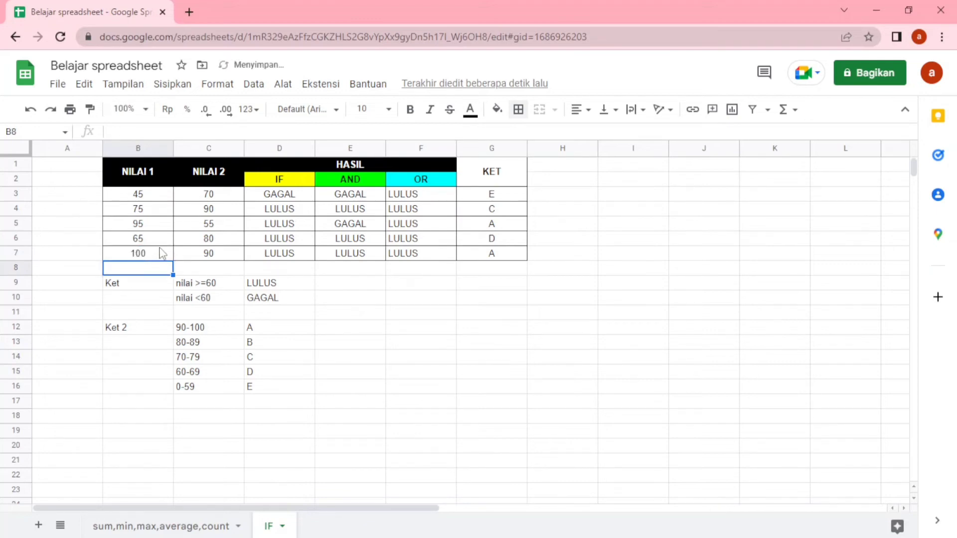
pyautogui.click(154, 258)
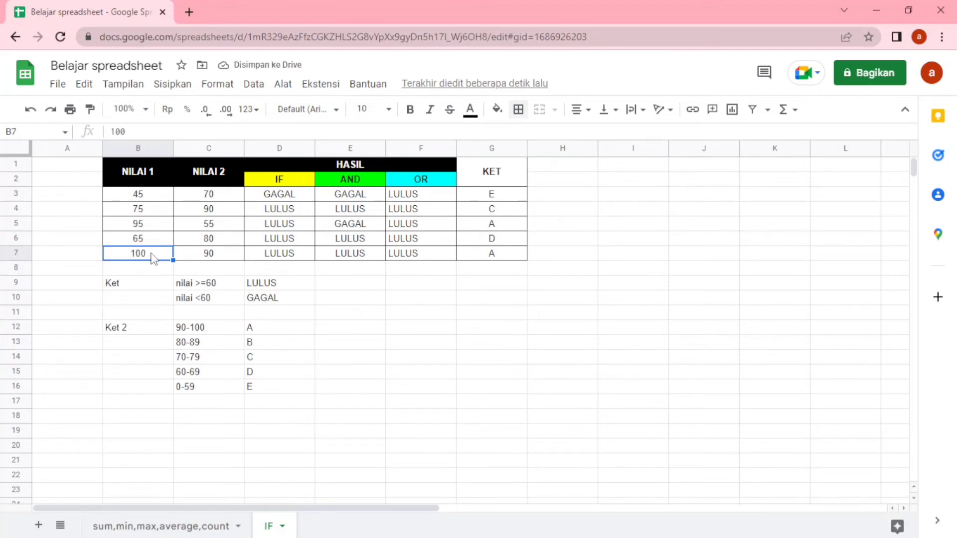
pyautogui.write('2')
pyautogui.press('Return')
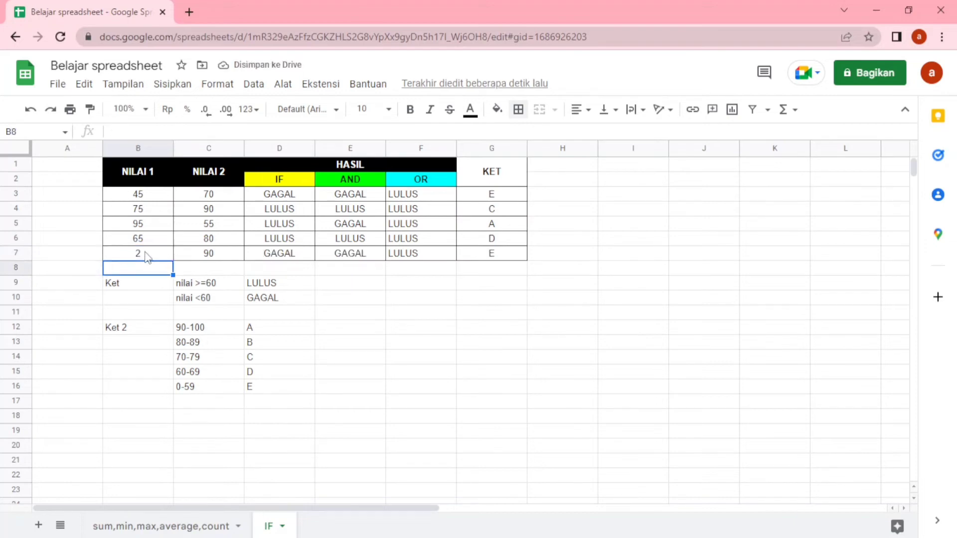
# Step: Test the grading formulas with out-of-range NILAI 1 scores of 120 and 1000 in B7
pyautogui.click(146, 257)
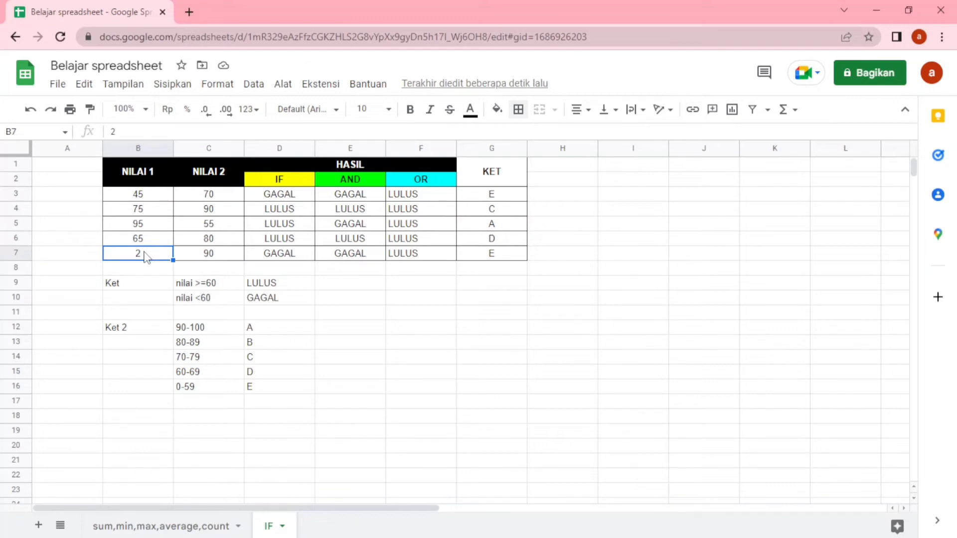
pyautogui.write('120')
pyautogui.press('Return')
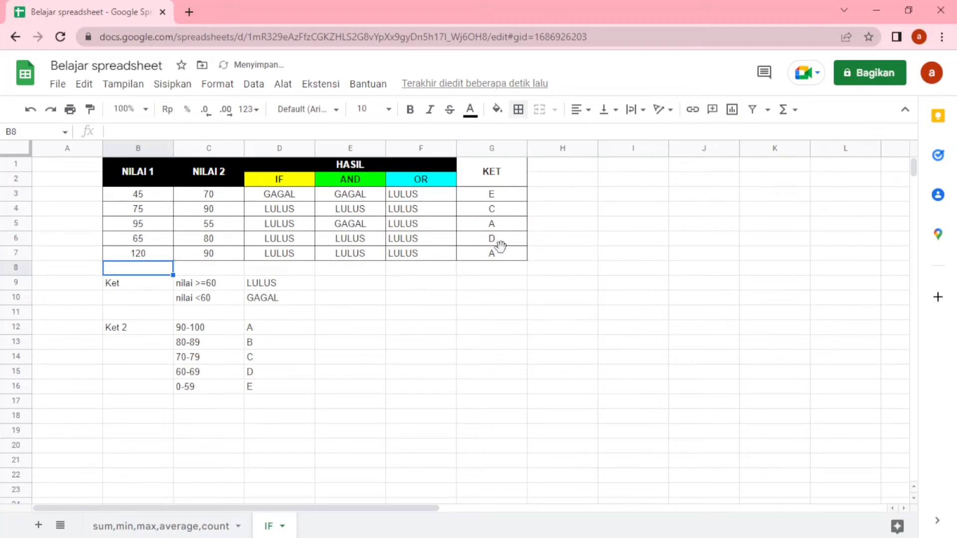
pyautogui.click(498, 246)
pyautogui.click(145, 253)
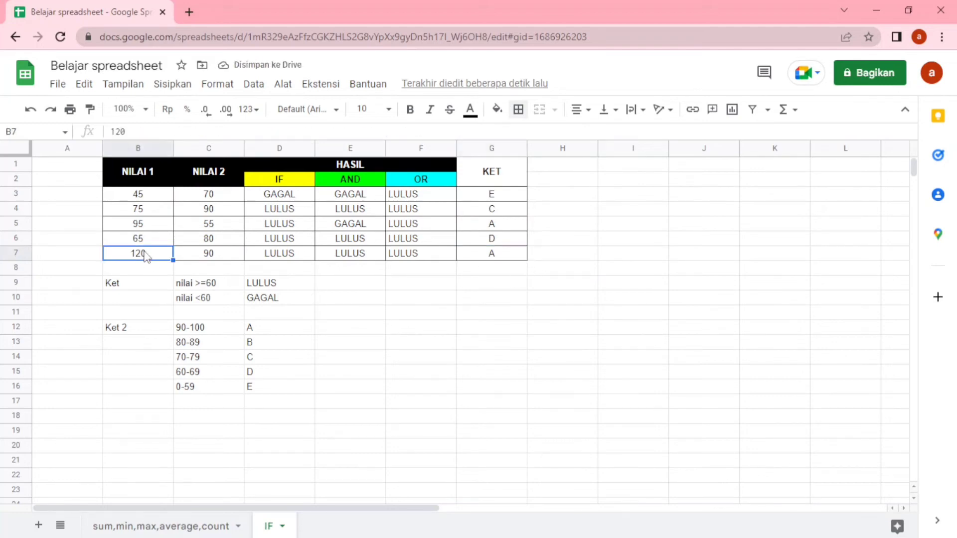
pyautogui.write('1000')
pyautogui.press('Return')
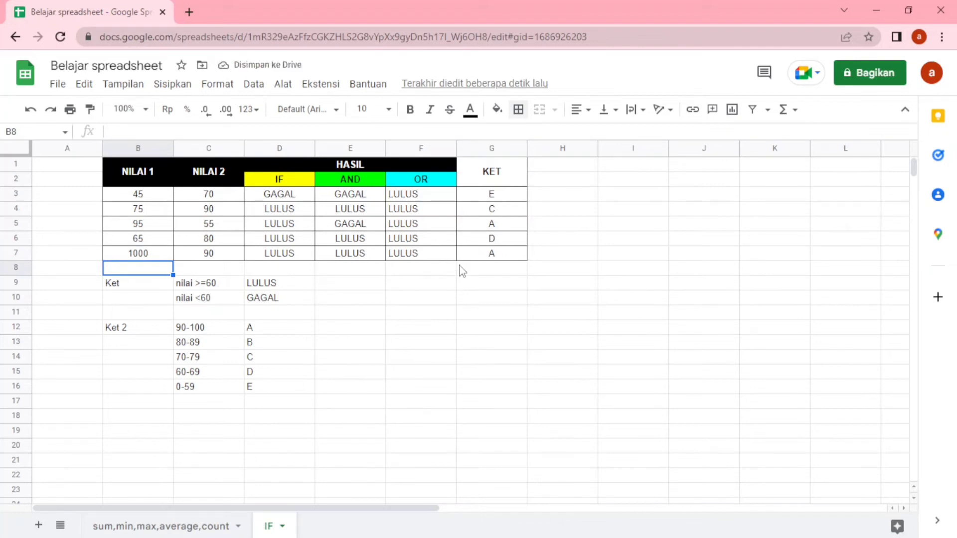
# Step: Compare the score in B7 with its KET grade in G7, and review the nested IF formula in G3
pyautogui.click(491, 258)
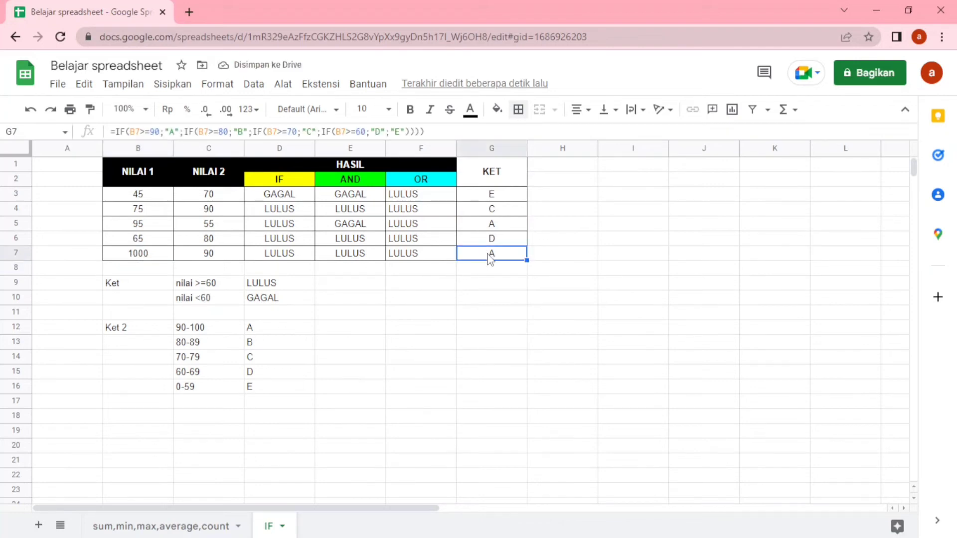
pyautogui.click(152, 257)
pyautogui.click(496, 255)
pyautogui.click(156, 256)
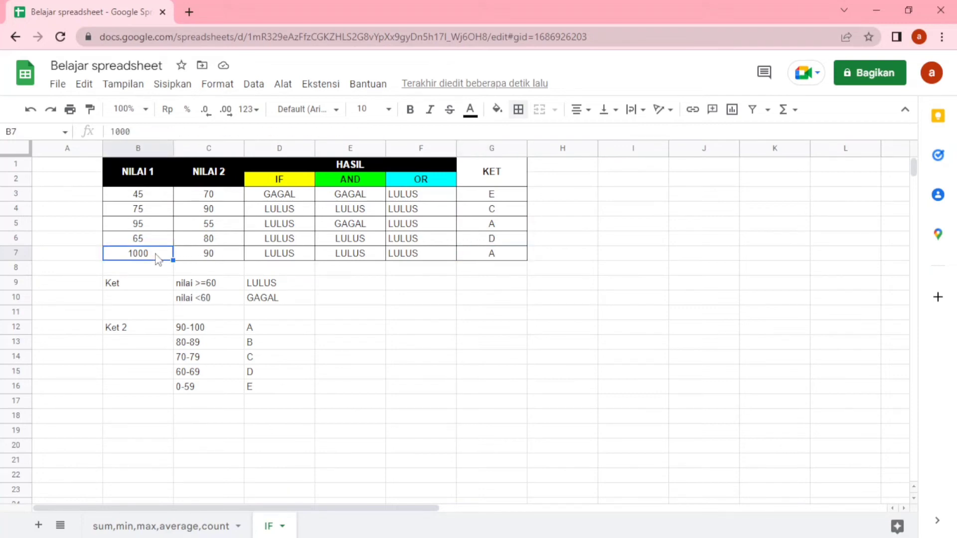
pyautogui.click(504, 196)
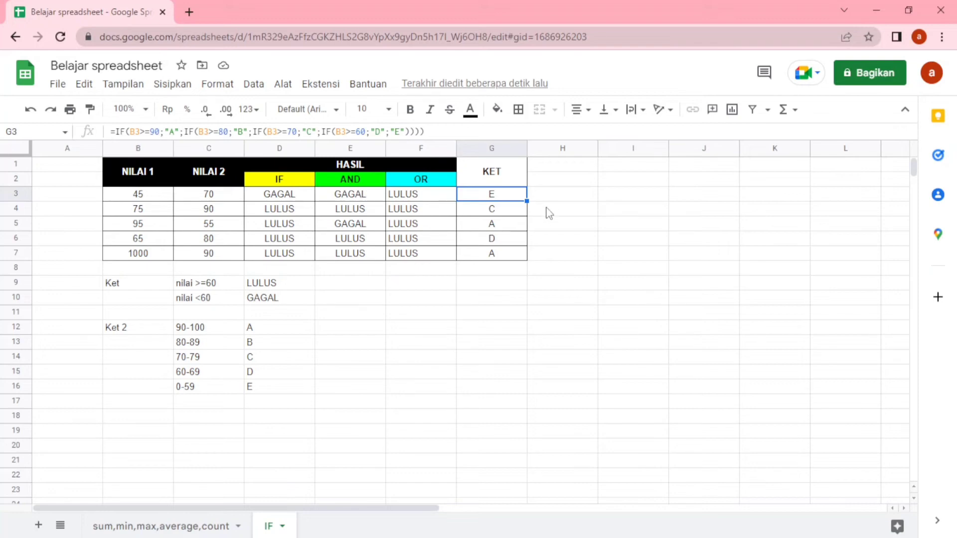
# Step: Begin a formula in H7 that checks B7 against the A range: =IF(AND(B7>=90;B7<=100
pyautogui.click(549, 257)
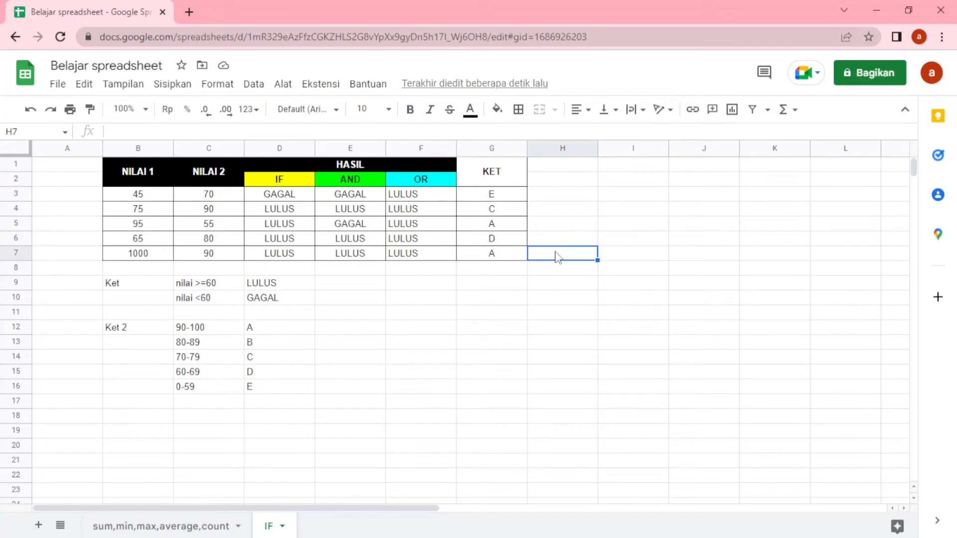
pyautogui.write('=IF')
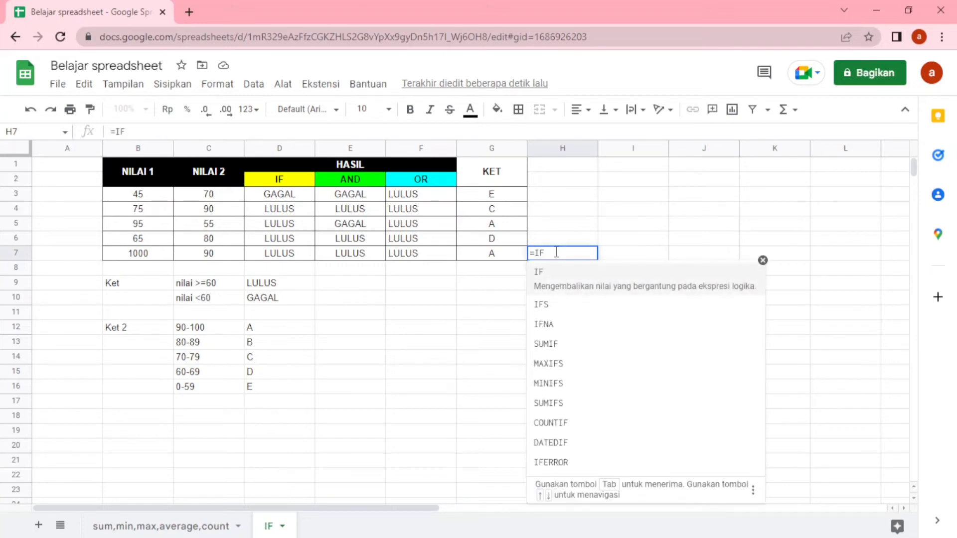
pyautogui.write('(')
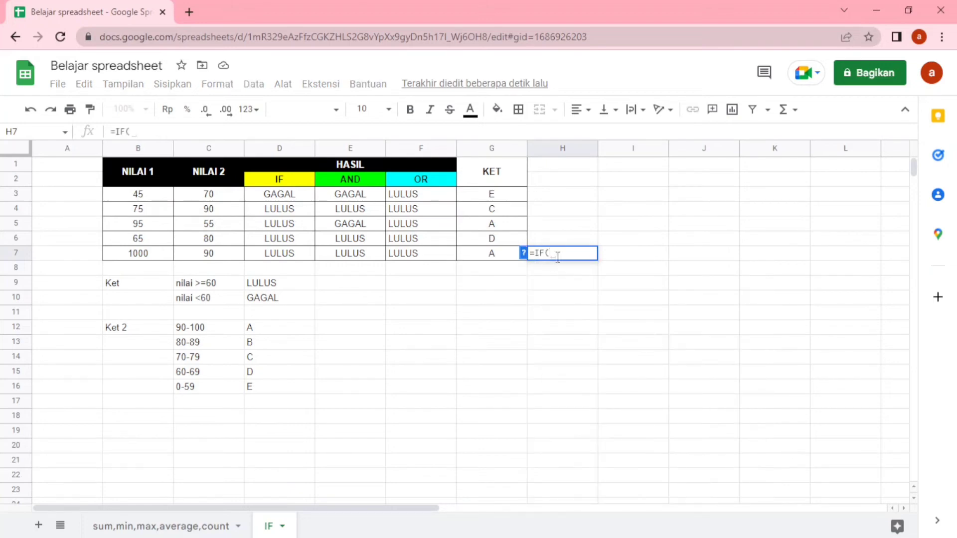
pyautogui.write('AND(')
pyautogui.click(150, 256)
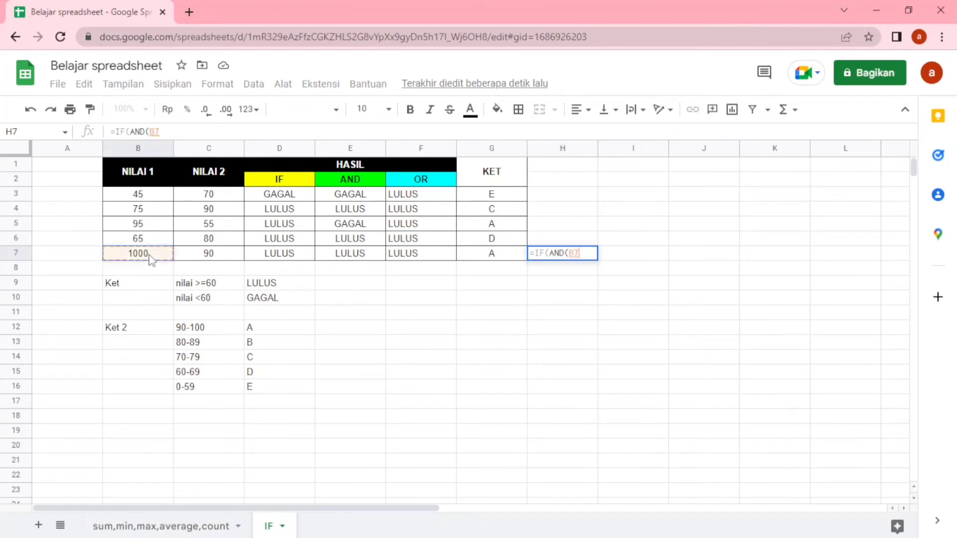
pyautogui.write('>=90')
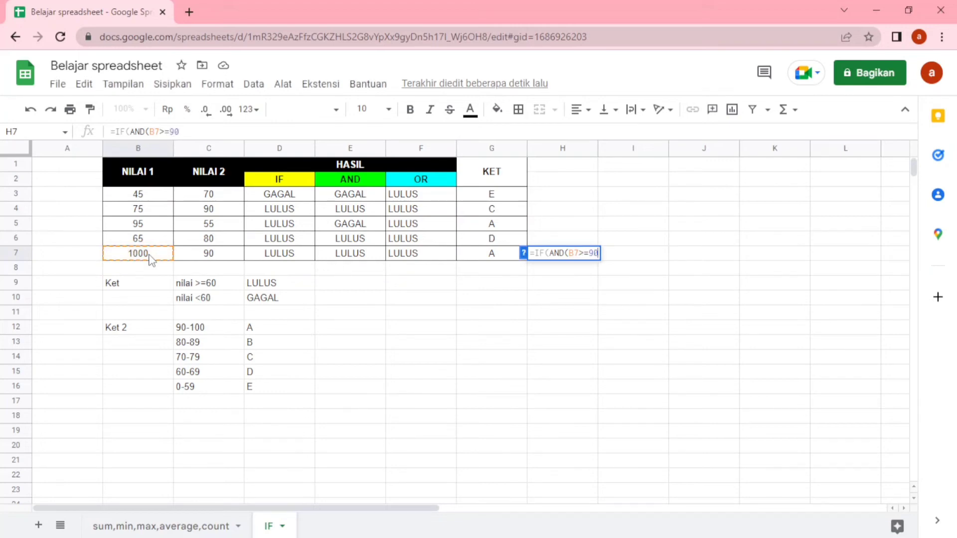
pyautogui.write(';')
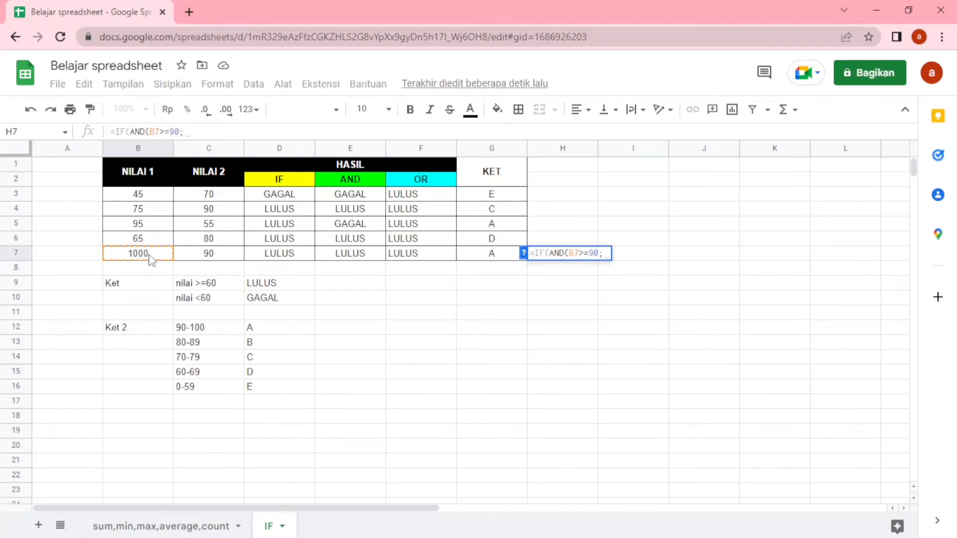
pyautogui.click(141, 256)
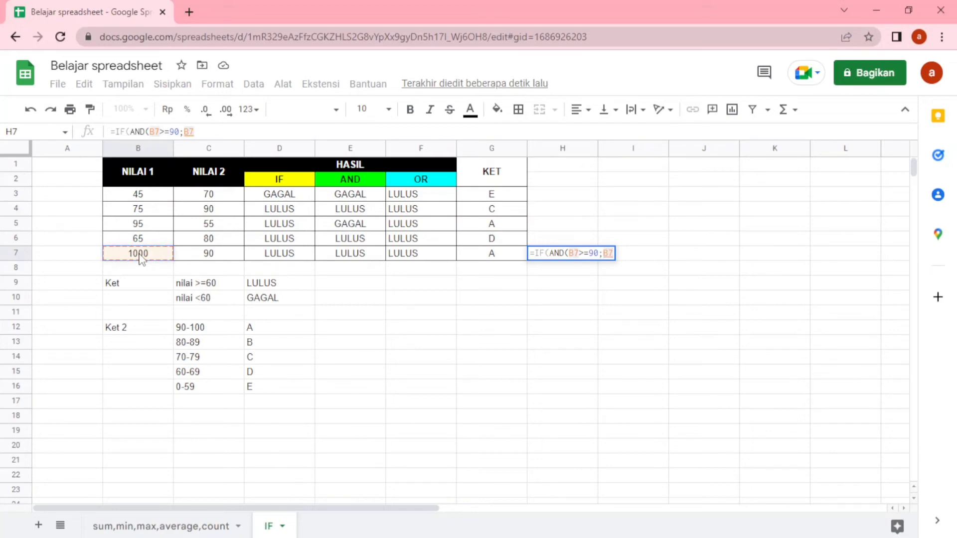
pyautogui.write('<')
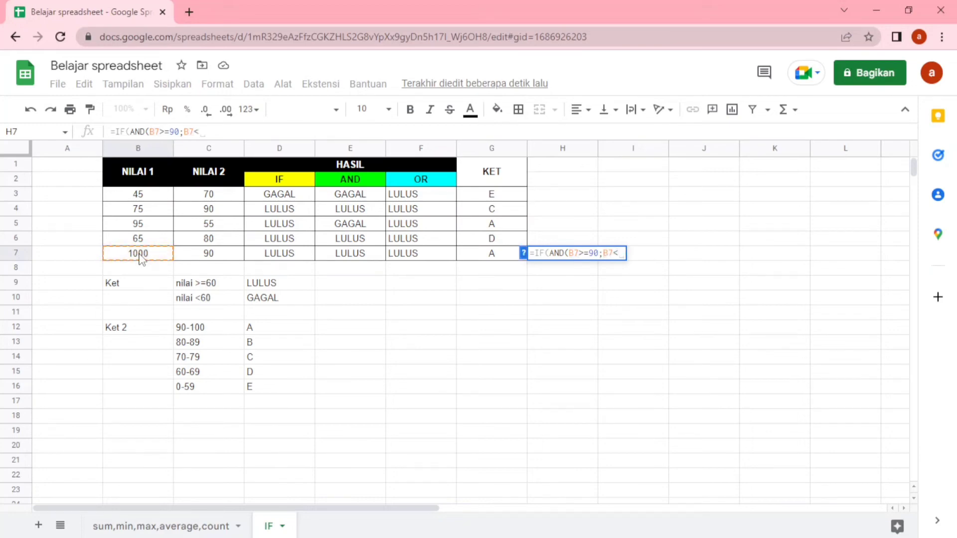
pyautogui.write('=100')
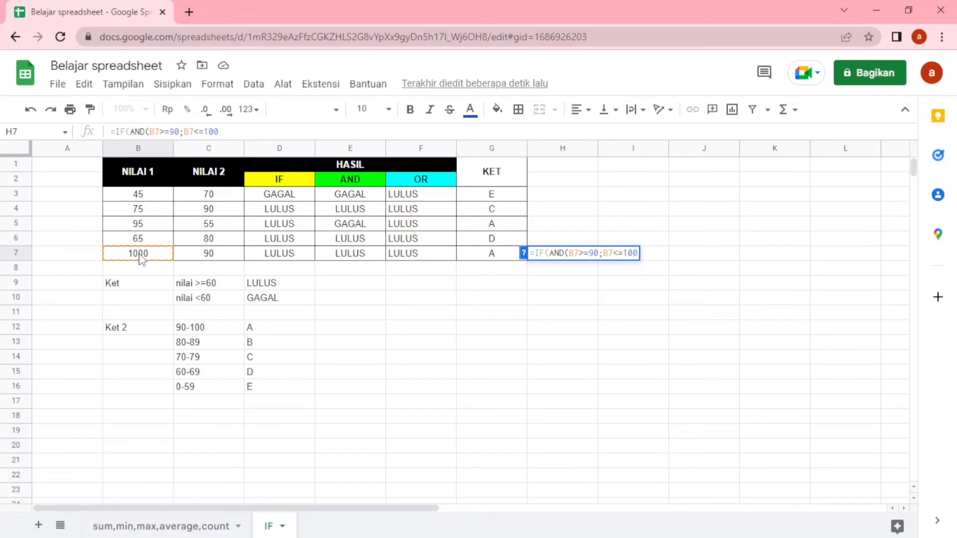
# Step: Close the AND condition in H7 and add "A" as the true result and "NILAI SALAH" as the false text
pyautogui.write(');')
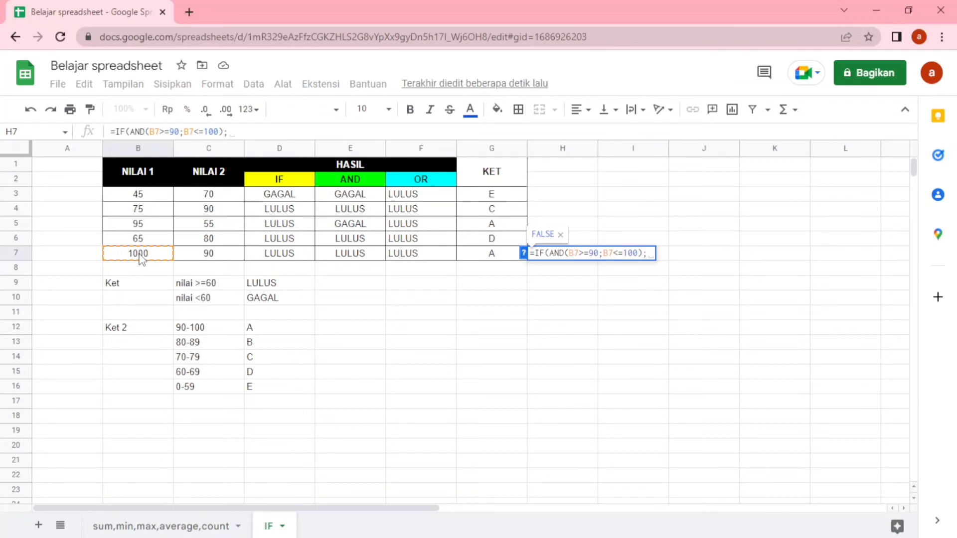
pyautogui.write('"')
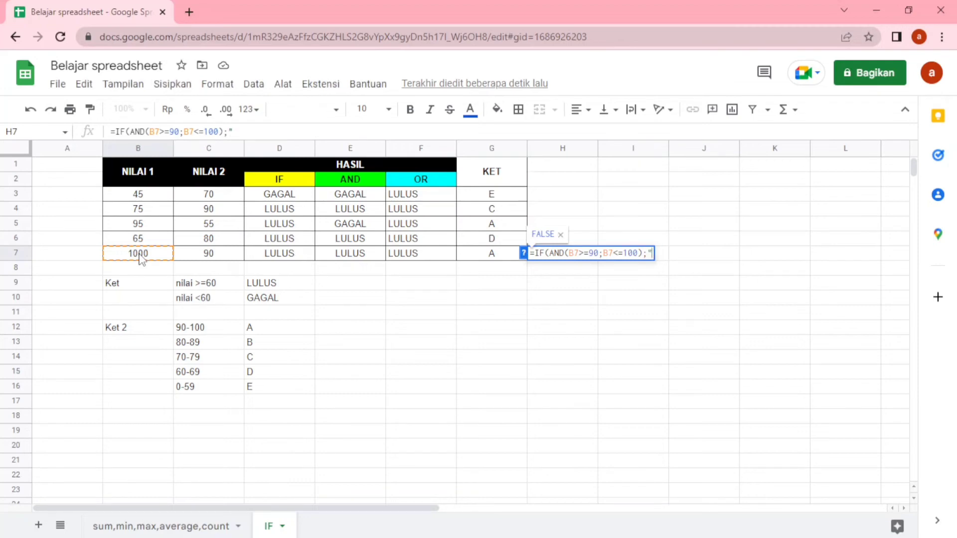
pyautogui.write('A";')
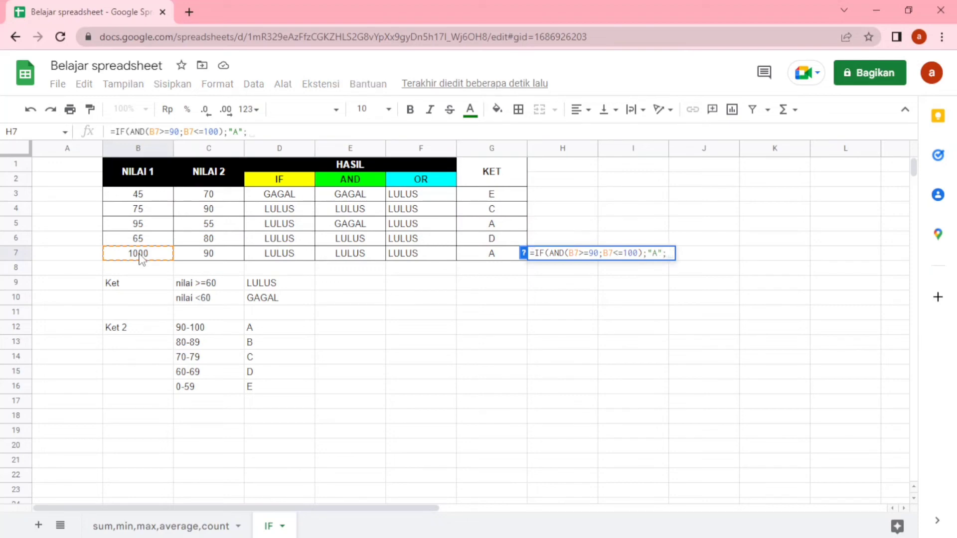
pyautogui.write('"')
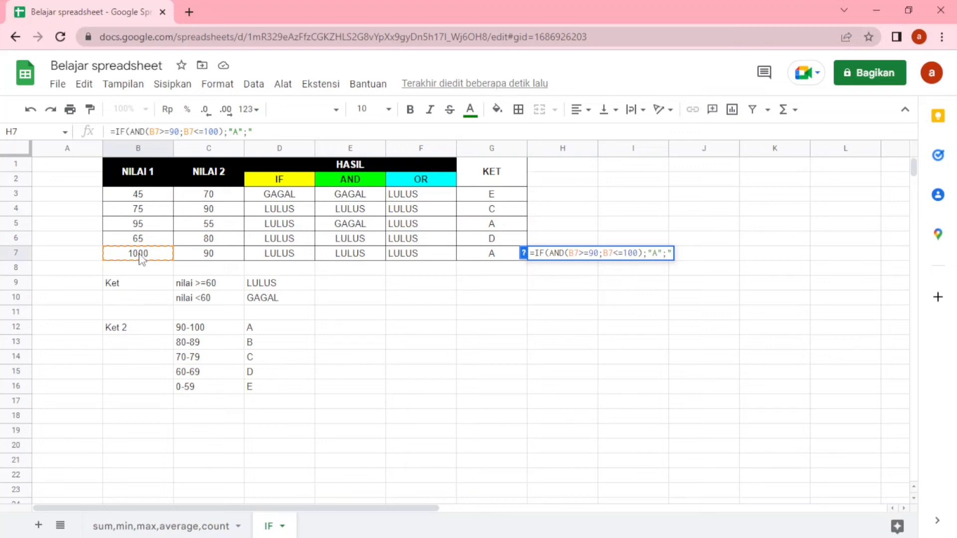
pyautogui.write('N')
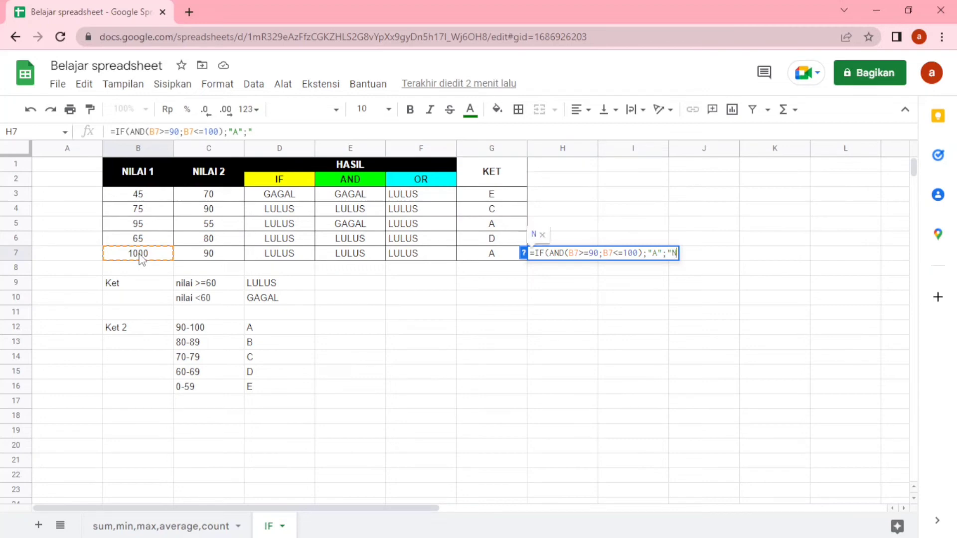
pyautogui.write('ILAI SALAH')
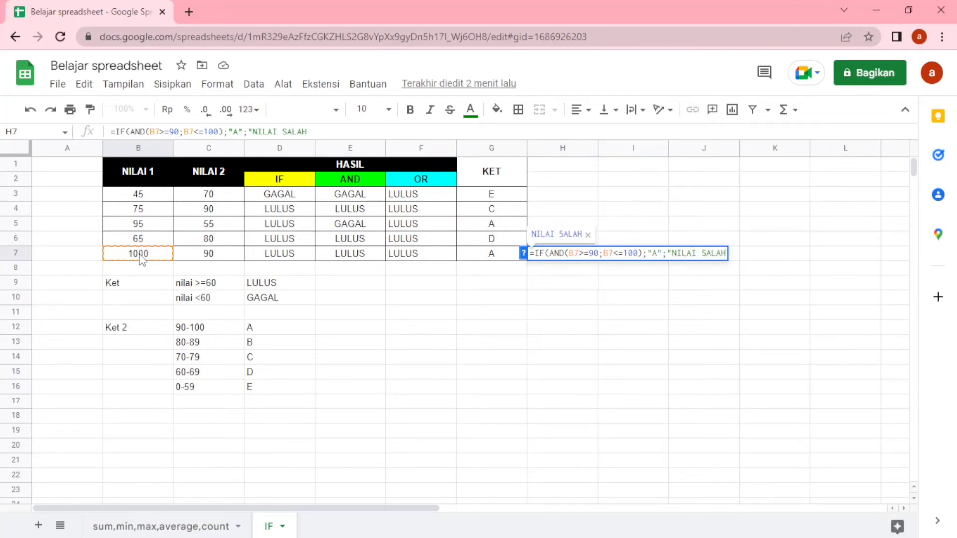
# Step: Try the false text "NILAI LEBIH DARI 100" in the H7 formula, and change it back to "NILAI SALAH"
pyautogui.press('BackSpace')
pyautogui.press('BackSpace')
pyautogui.press('BackSpace')
pyautogui.press('BackSpace')
pyautogui.press('BackSpace')
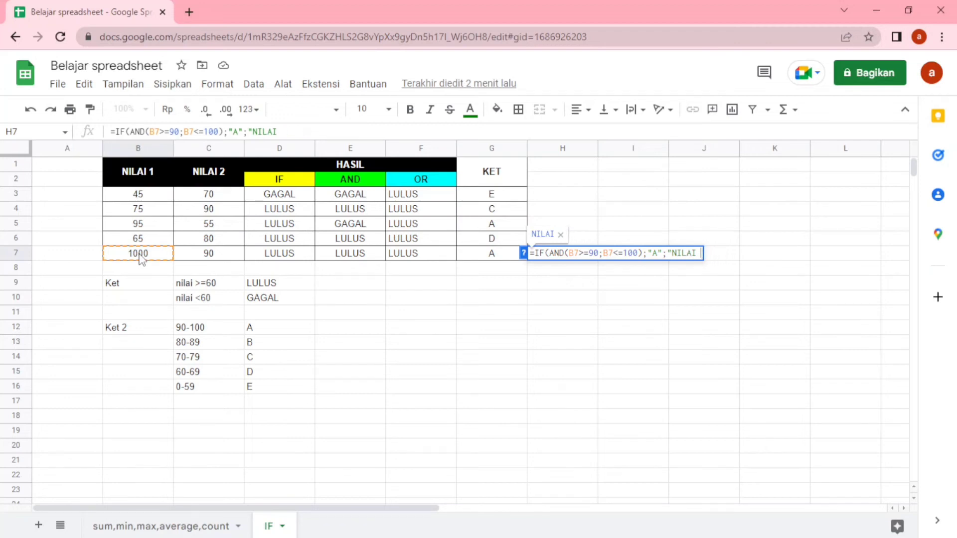
pyautogui.write('LEBIH DARI 100')
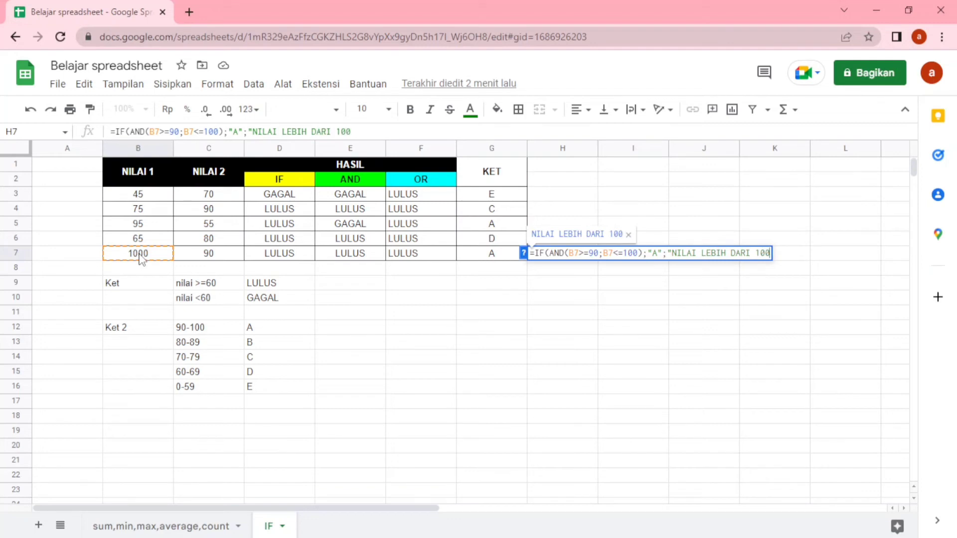
pyautogui.press('BackSpace')
pyautogui.press('BackSpace')
pyautogui.press('BackSpace')
pyautogui.press('BackSpace')
pyautogui.press('BackSpace')
pyautogui.press('BackSpace')
pyautogui.press('BackSpace')
pyautogui.press('BackSpace')
pyautogui.press('BackSpace')
pyautogui.press('BackSpace')
pyautogui.press('BackSpace')
pyautogui.press('BackSpace')
pyautogui.press('BackSpace')
pyautogui.press('BackSpace')
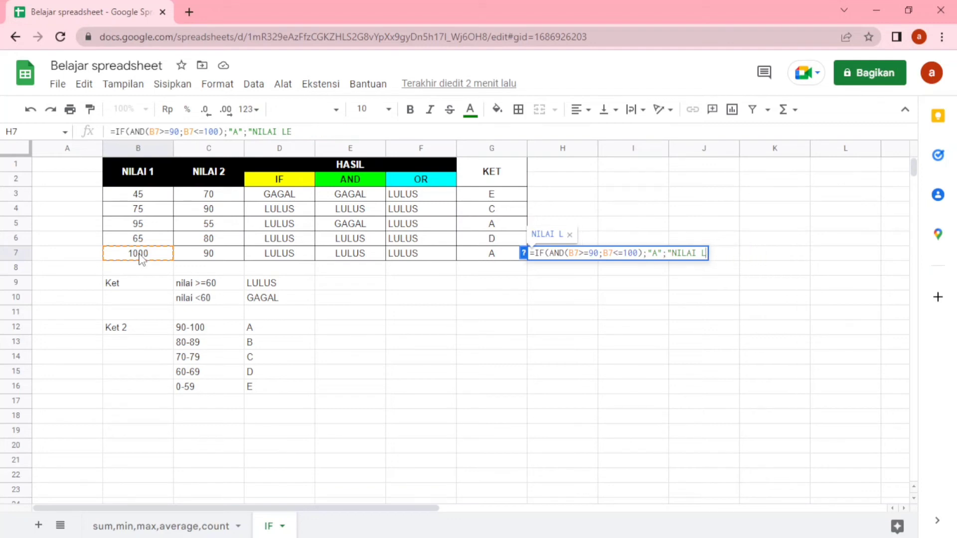
pyautogui.write('SALAH')
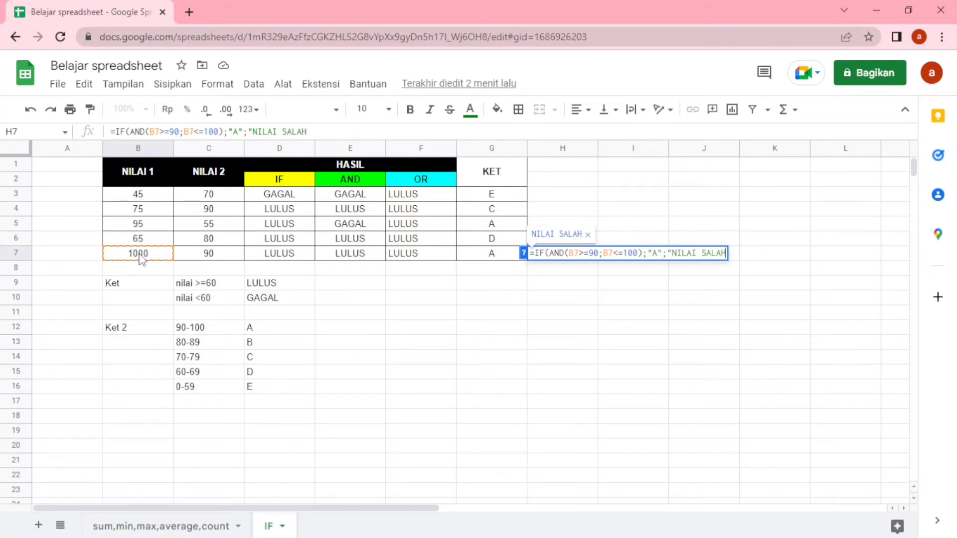
# Step: Complete and enter the IF formula in H7, and reselect the cell to review it
pyautogui.write('")')
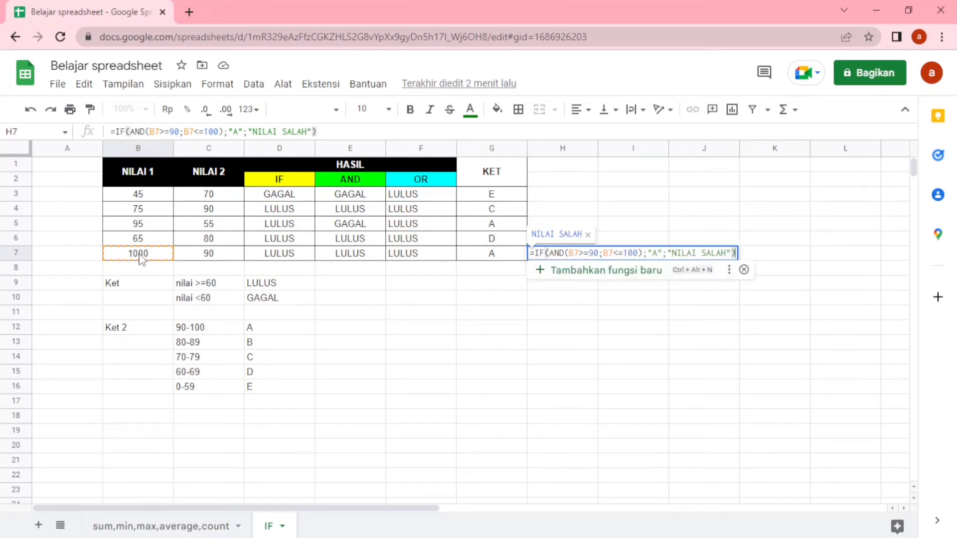
pyautogui.press('Return')
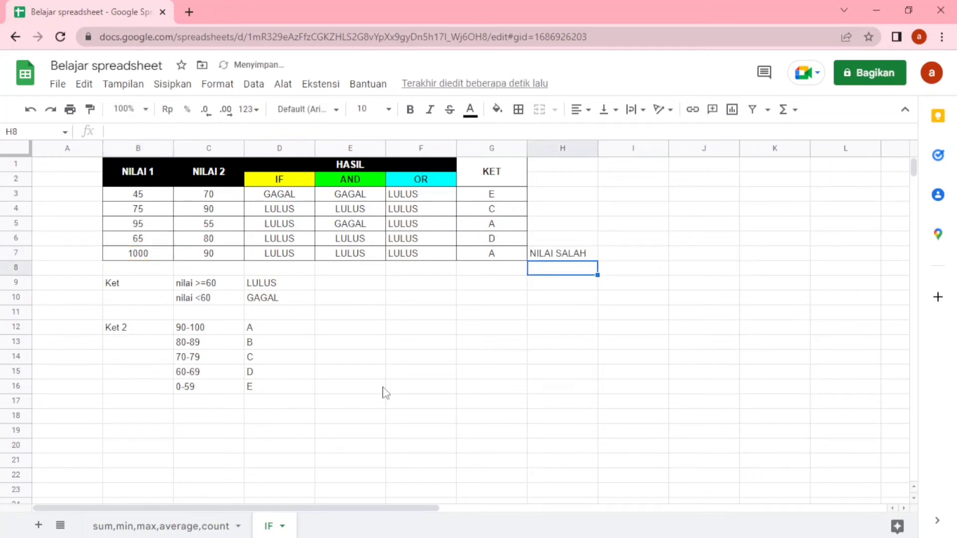
pyautogui.click(565, 256)
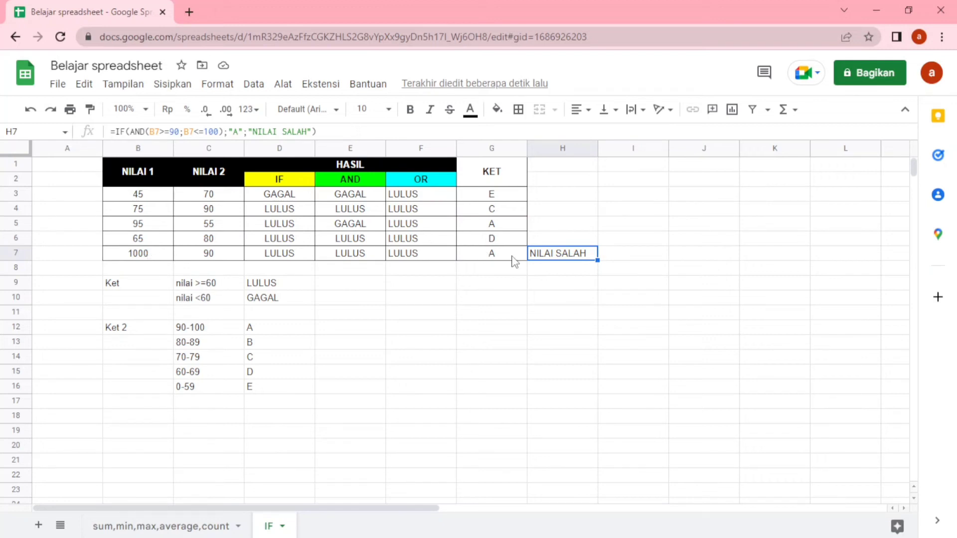
# Step: Set the NILAI 1 score in B7 to 200 to test the range check in H7
pyautogui.click(148, 257)
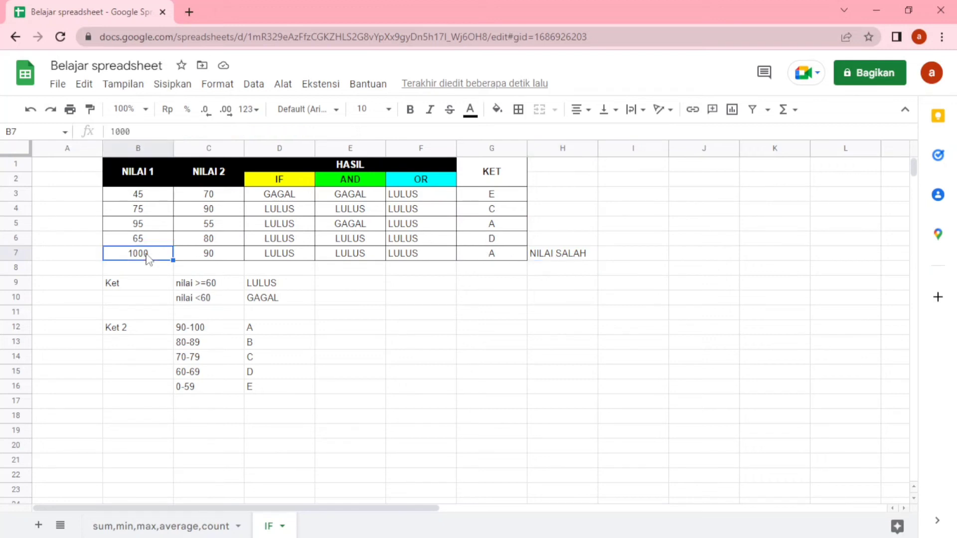
pyautogui.write('200')
pyautogui.press('Return')
pyautogui.click(154, 258)
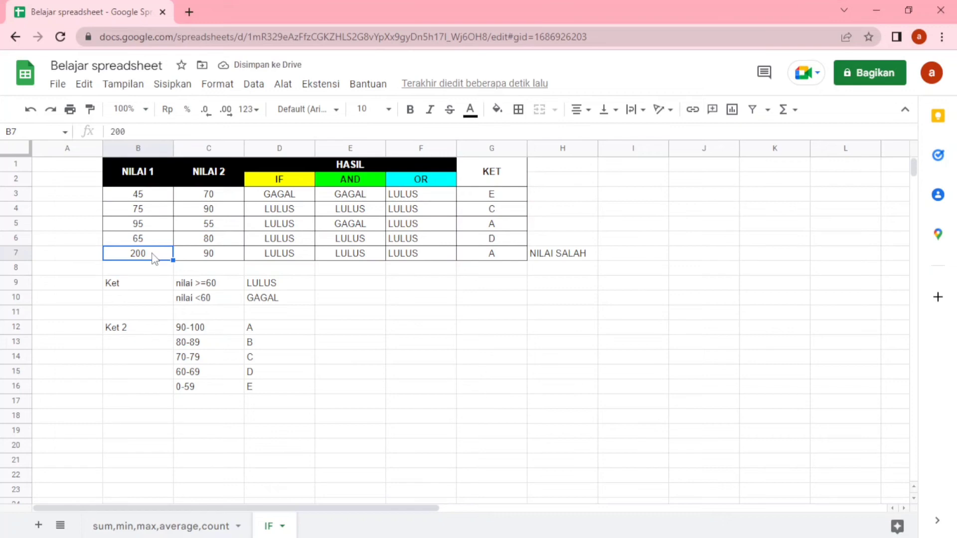
# Step: Set the NILAI 1 score in B7 to 100, and change it to 80 to test the H7 range check
pyautogui.write('100')
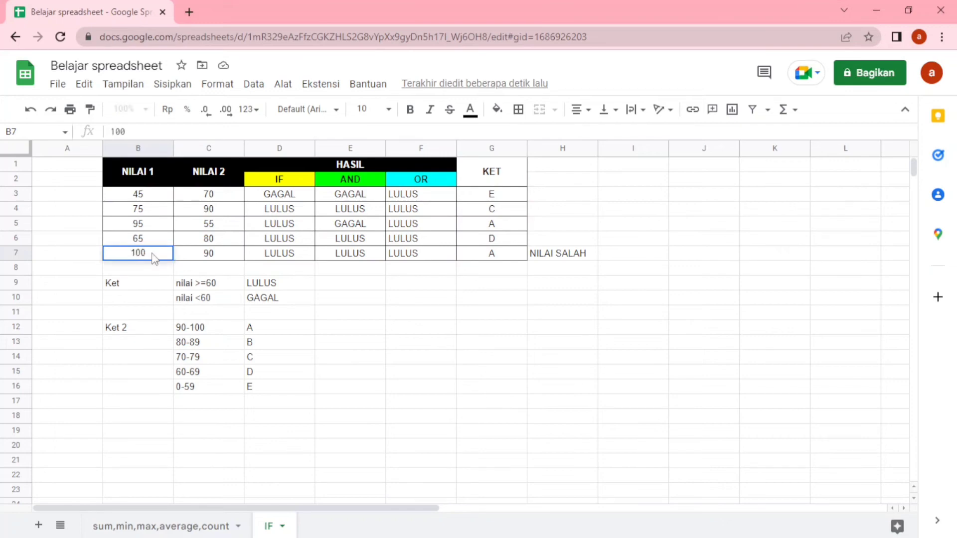
pyautogui.press('Return')
pyautogui.click(150, 255)
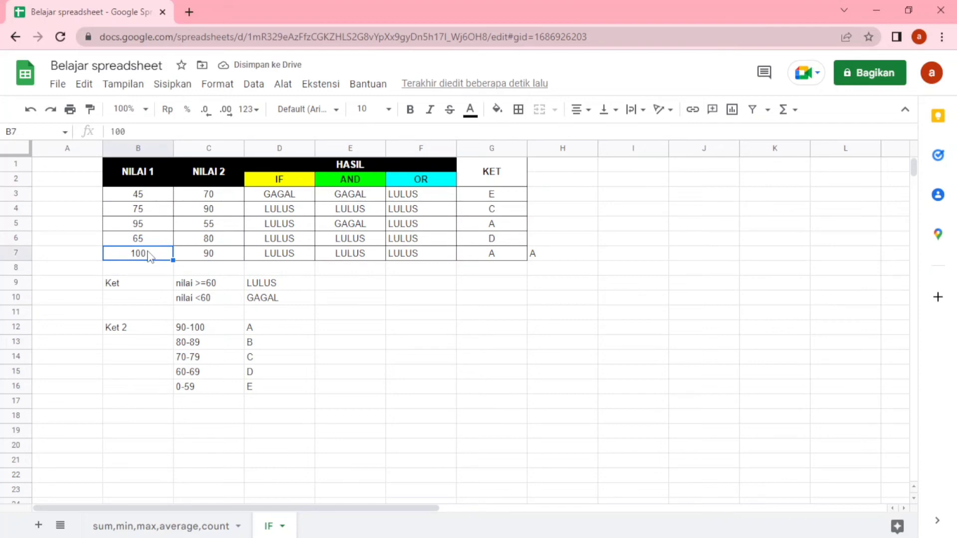
pyautogui.write('80')
pyautogui.press('Return')
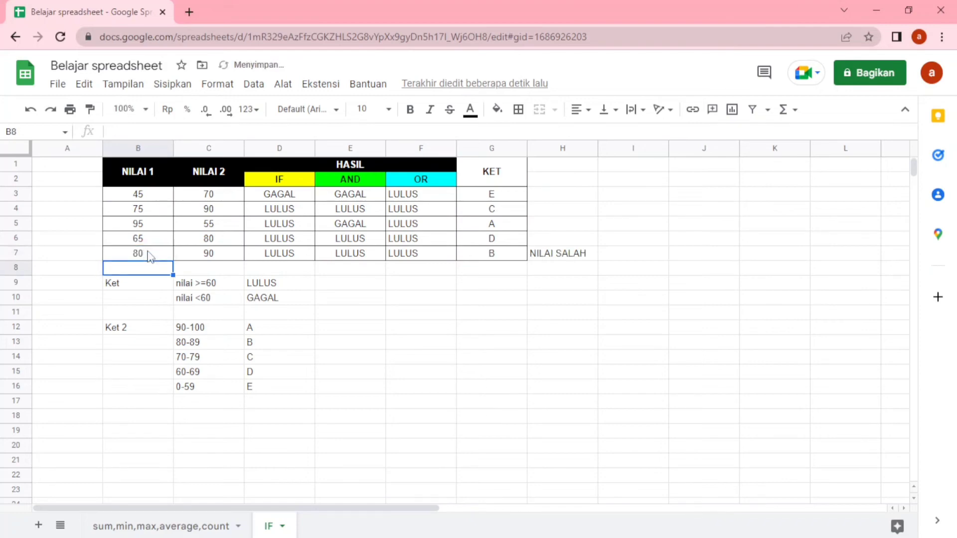
pyautogui.click(149, 256)
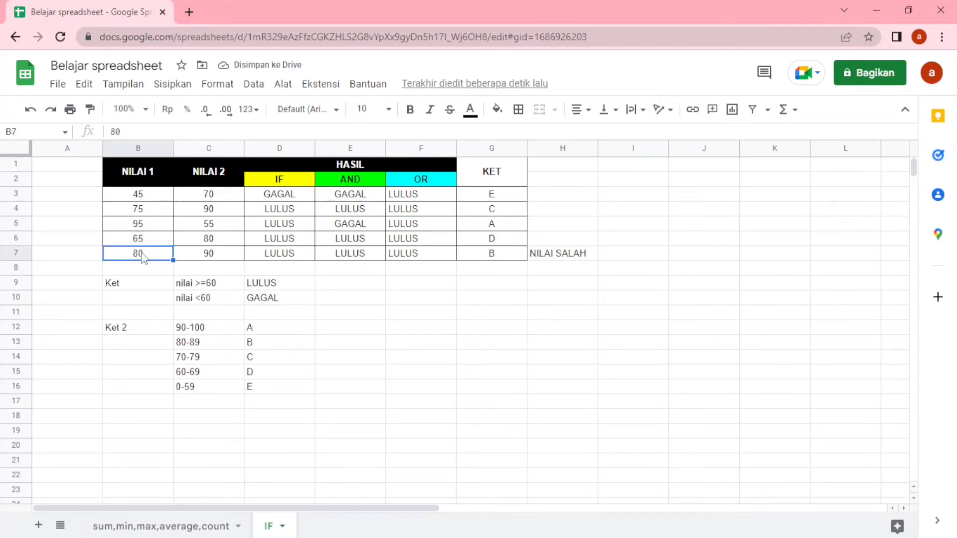
# Step: Review the IF with AND formula in H7 and compare it with the nested IF formula in G7
pyautogui.click(538, 258)
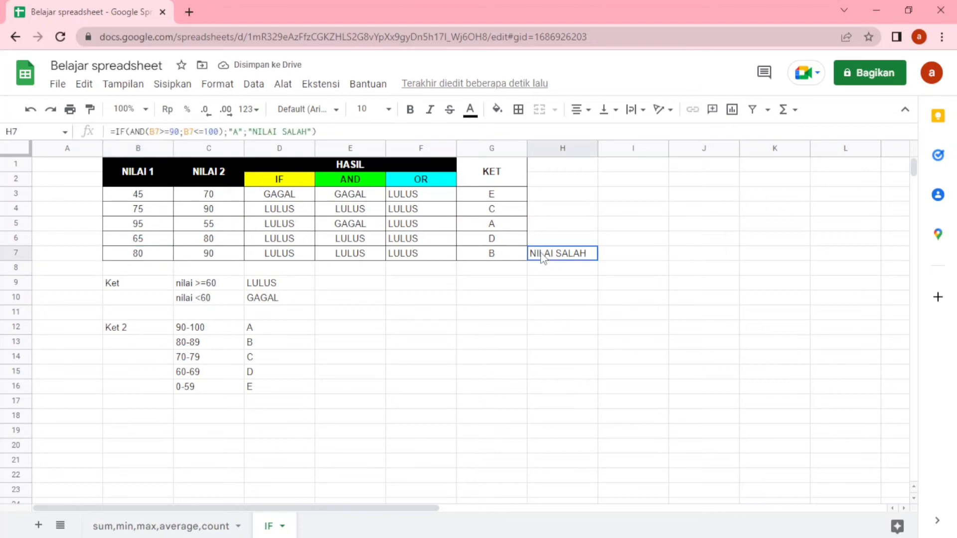
pyautogui.doubleClick(154, 131)
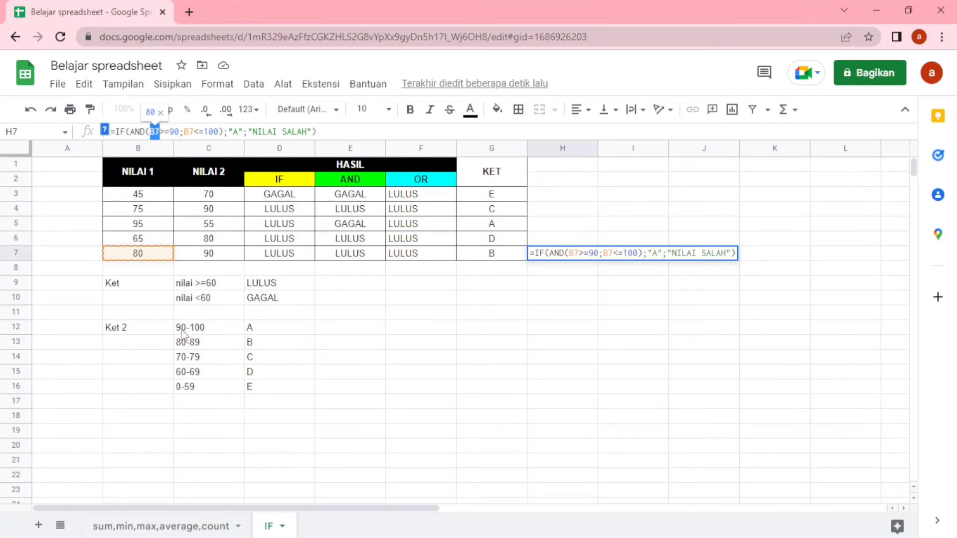
pyautogui.click(330, 131)
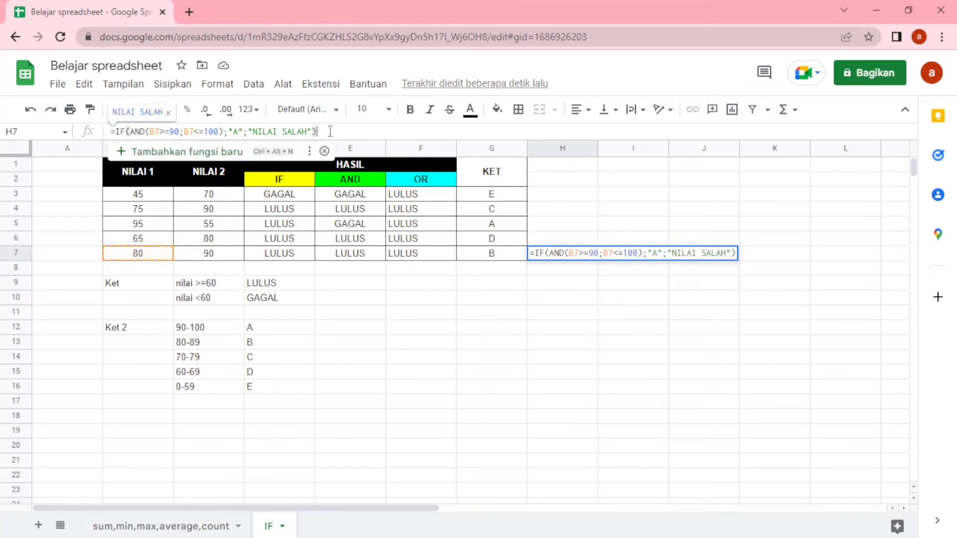
pyautogui.press('Return')
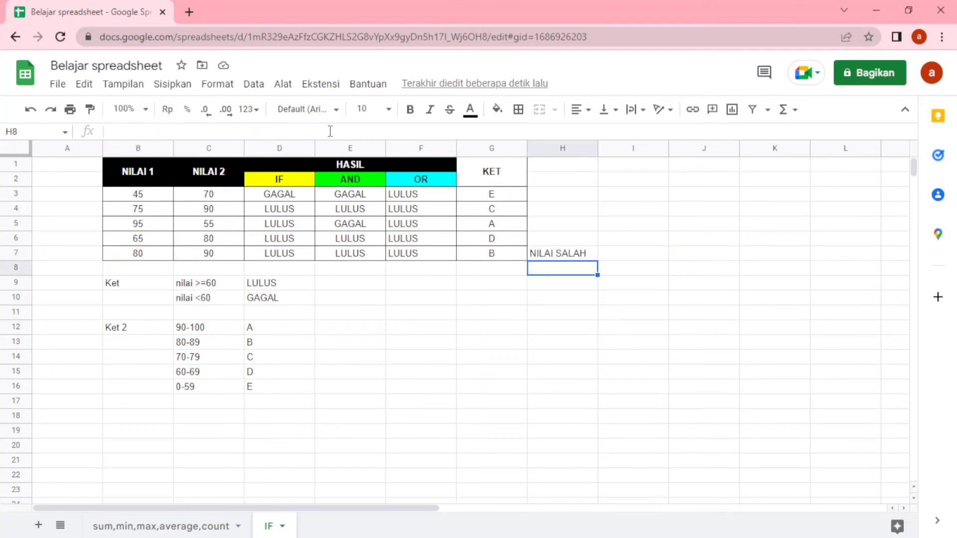
pyautogui.click(566, 256)
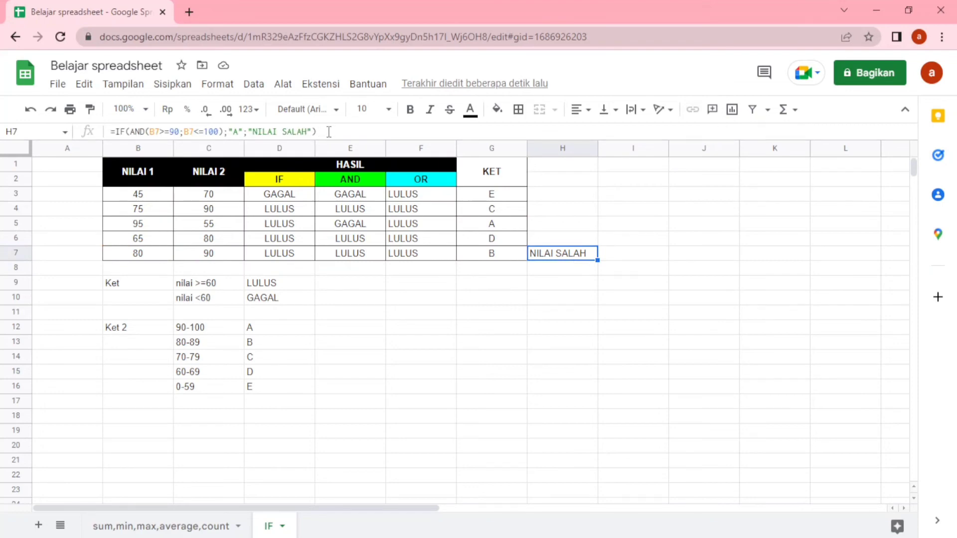
pyautogui.click(501, 258)
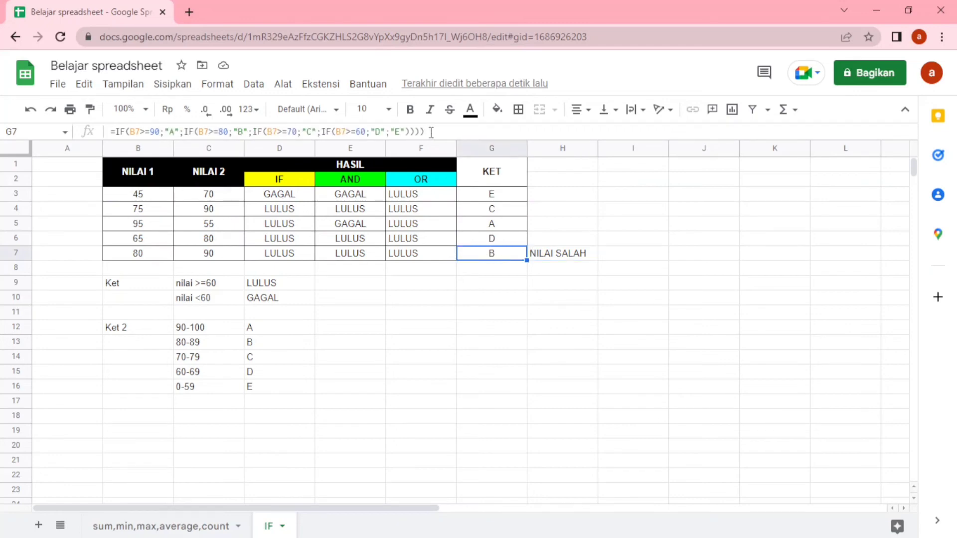
pyautogui.moveTo(431, 132); pyautogui.dragTo(100, 134)
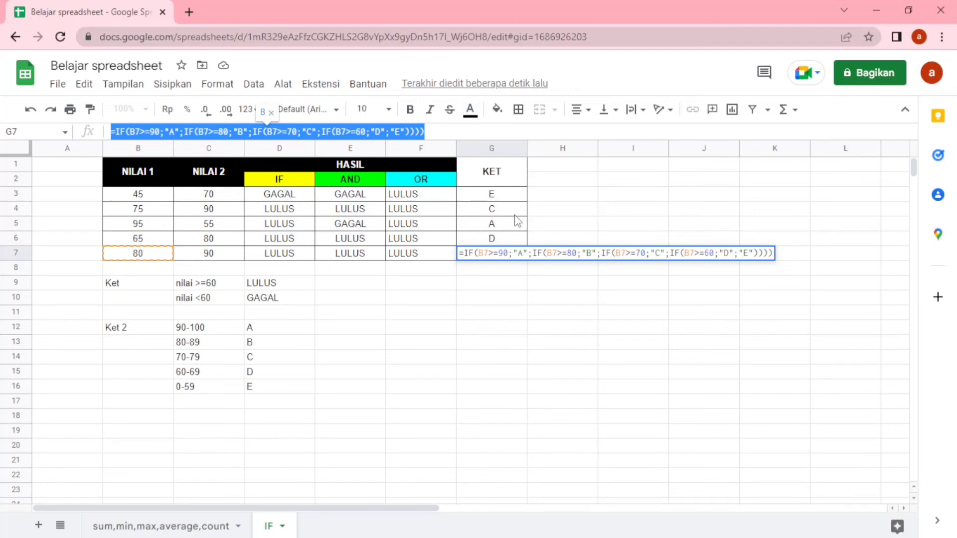
pyautogui.press('Escape')
# Step: Copy the IF with AND formula text from H7, leaving out the equals sign and keeping the cell unchanged
pyautogui.click(546, 254)
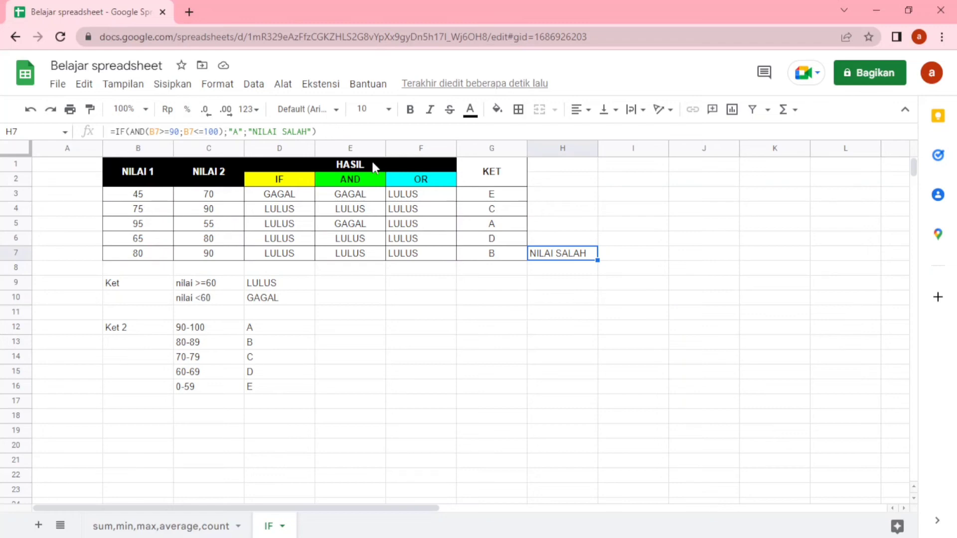
pyautogui.click(323, 133)
pyautogui.moveTo(323, 133); pyautogui.dragTo(114, 132)
pyautogui.hotkey('ctrl', 'c')
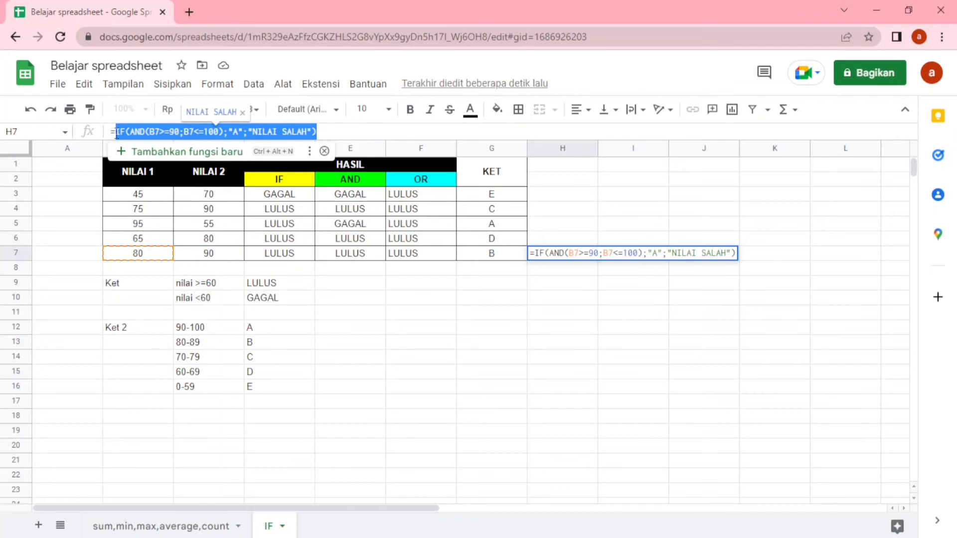
pyautogui.press('Escape')
# Step: Replace the first IF(B7>=90;"A" part of the G7 formula with the copied IF with AND text, beginning the formula with an equals sign
pyautogui.click(497, 258)
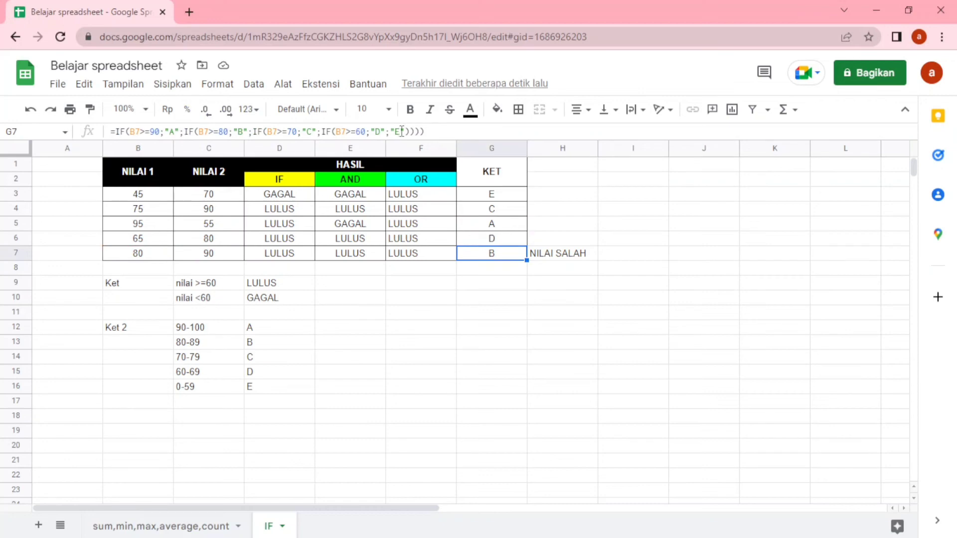
pyautogui.click(401, 131)
pyautogui.doubleClick(402, 131)
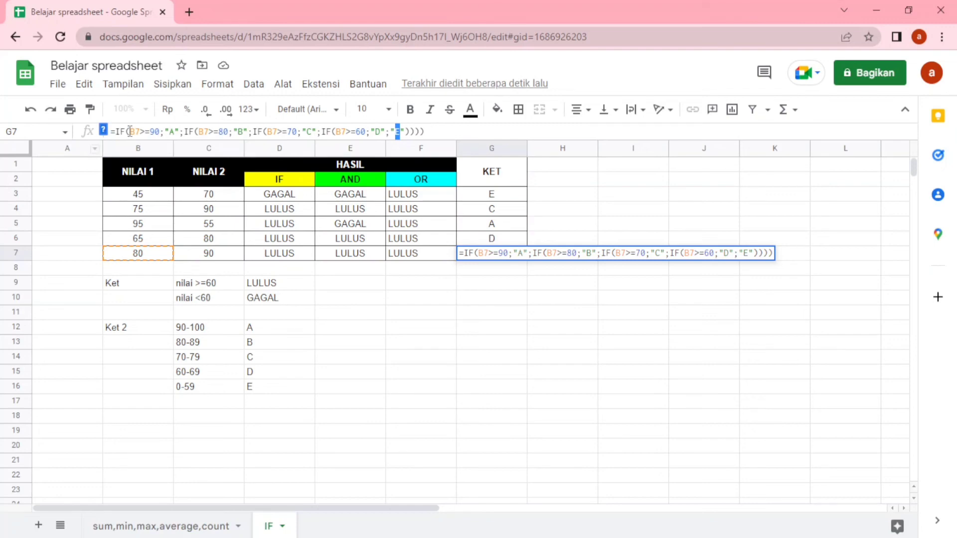
pyautogui.moveTo(130, 131); pyautogui.dragTo(109, 135)
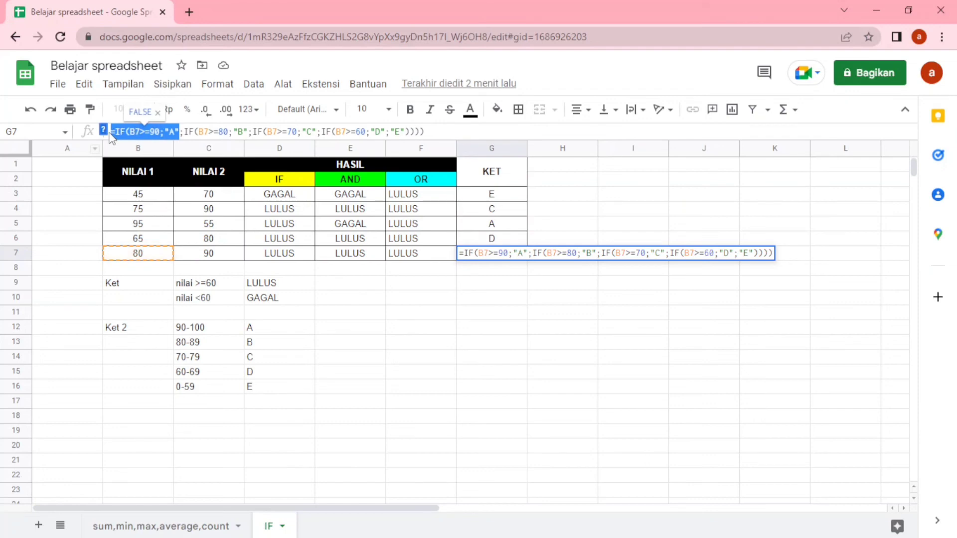
pyautogui.hotkey('ctrl', 'v')
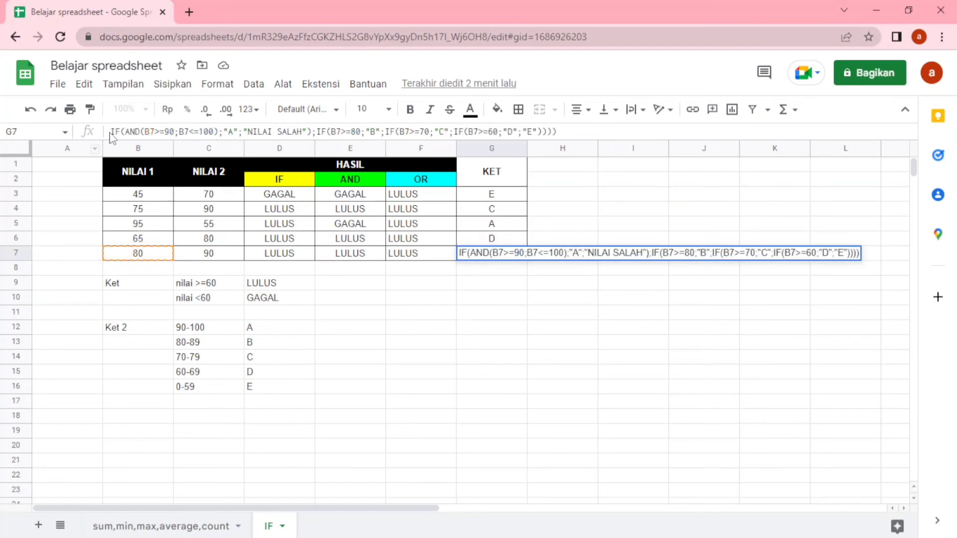
pyautogui.write('=')
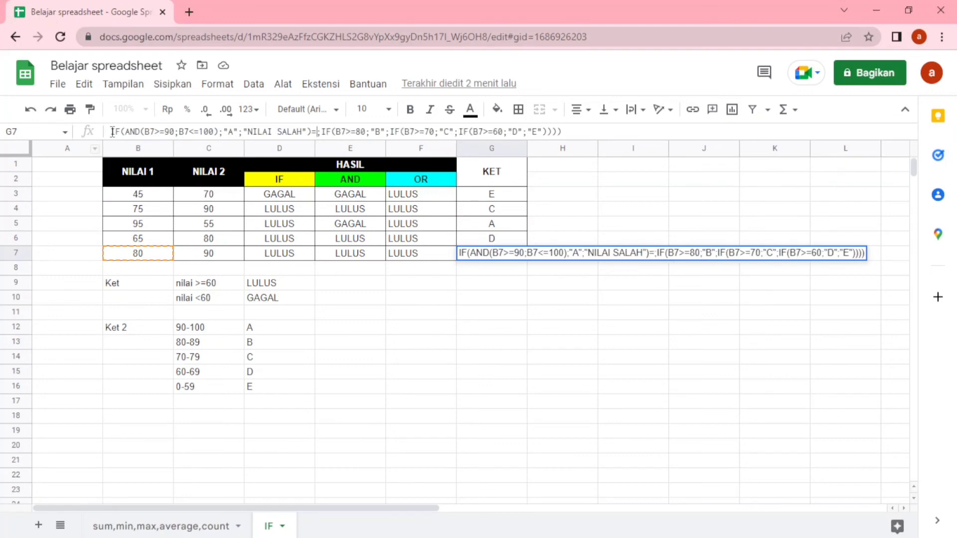
pyautogui.press('BackSpace')
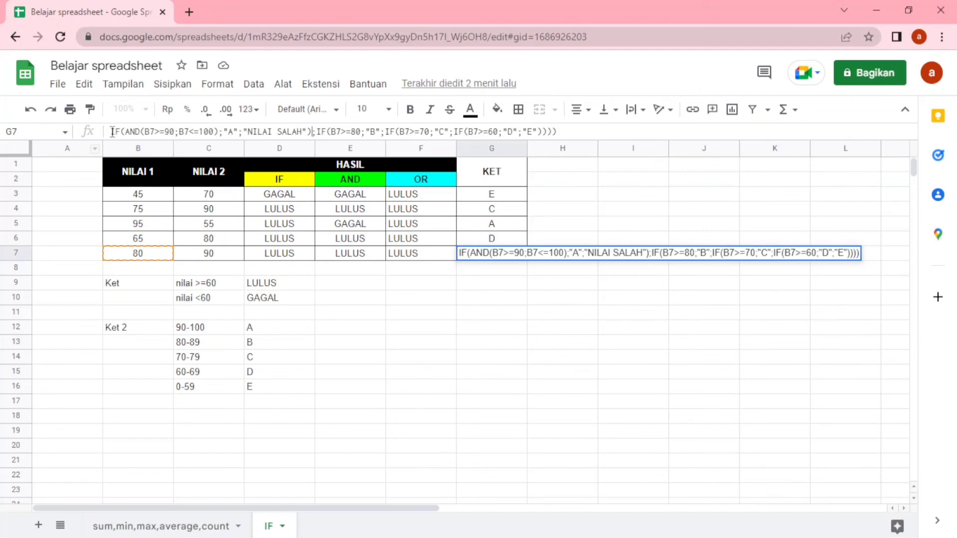
pyautogui.click(113, 131)
pyautogui.write('=')
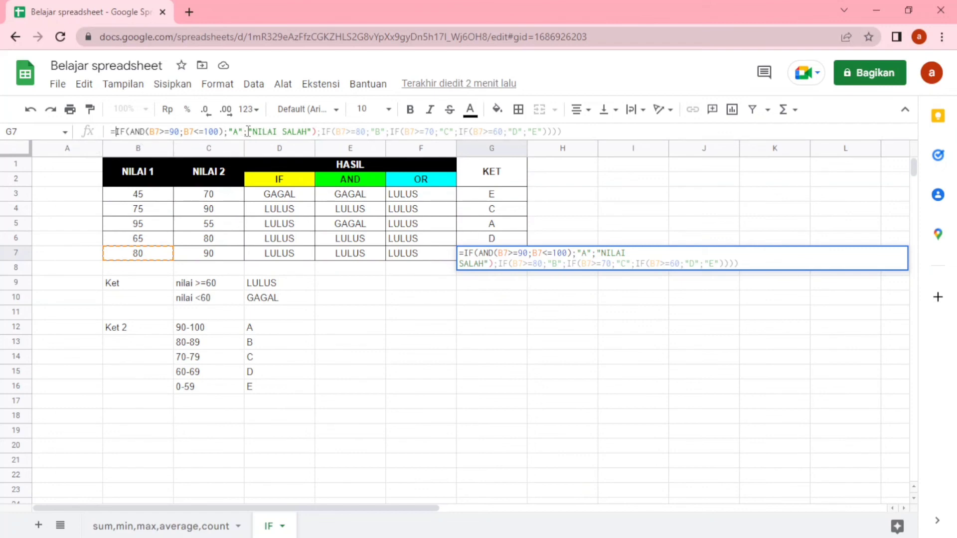
# Step: Remove the "NILAI SALAH" result and the remaining nested IFs from G7, leaving =IF(AND(B7>=90;B7<=100);"A";
pyautogui.moveTo(254, 132); pyautogui.dragTo(307, 132)
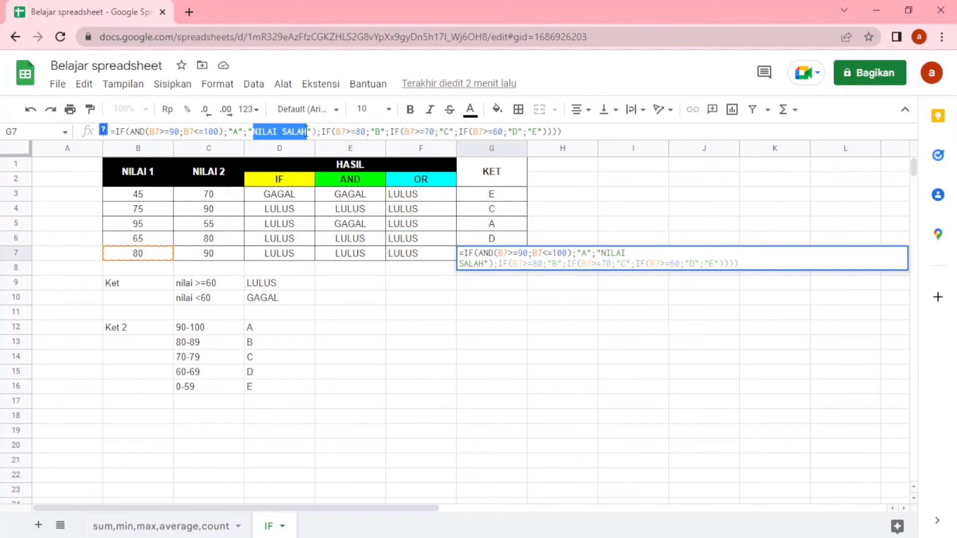
pyautogui.press('BackSpace')
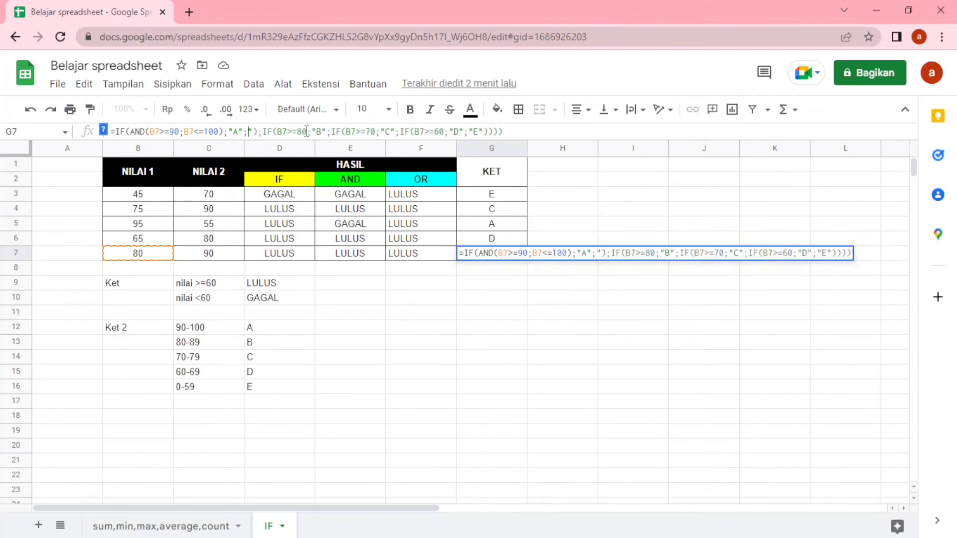
pyautogui.press('Delete')
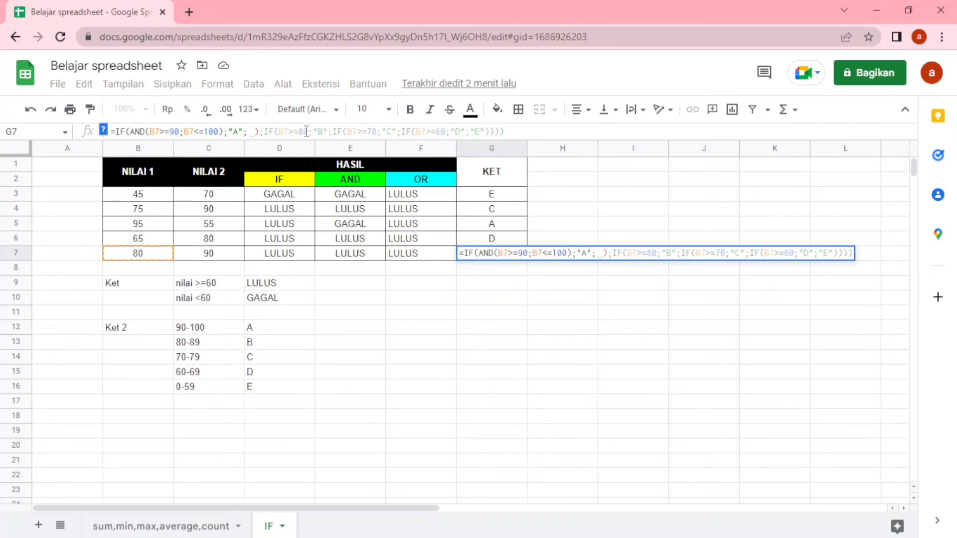
pyautogui.press('Delete')
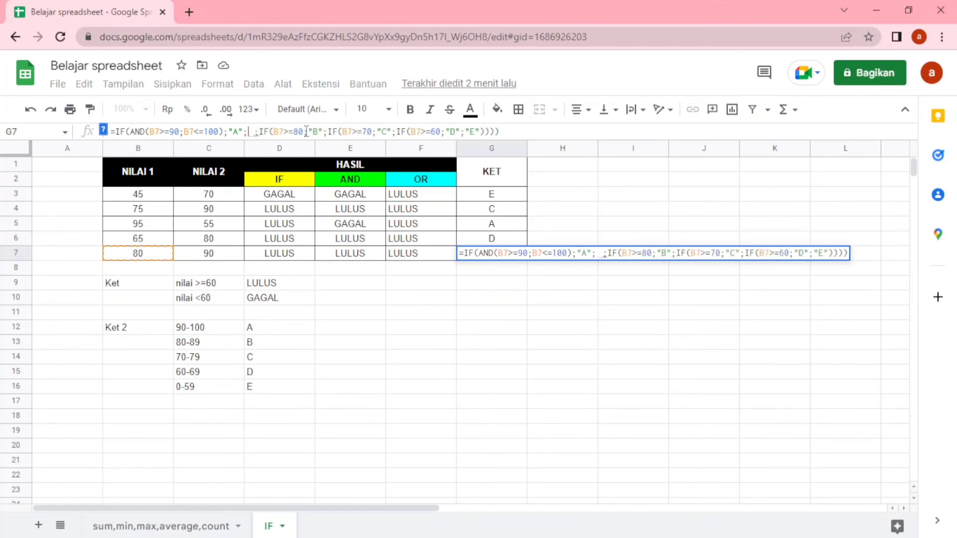
pyautogui.press('Delete')
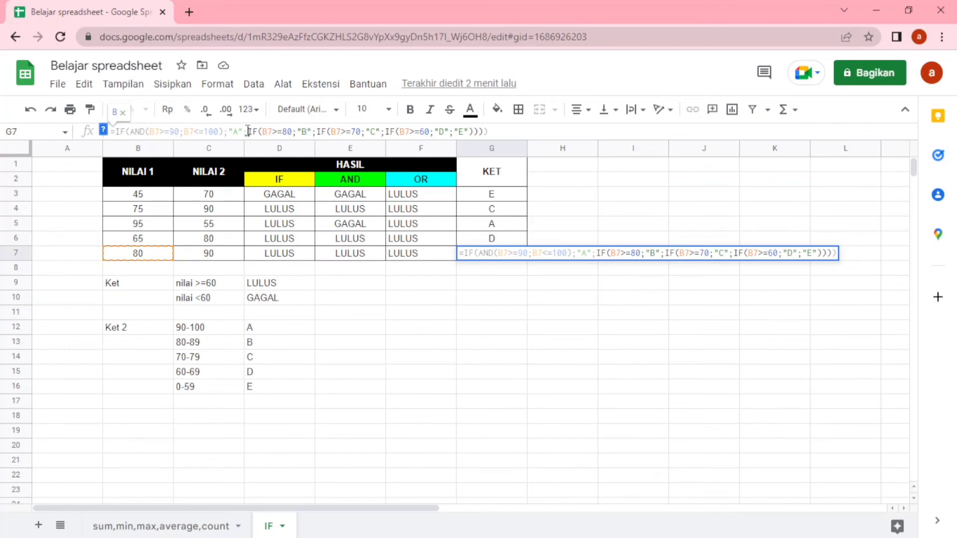
pyautogui.moveTo(248, 131); pyautogui.dragTo(494, 130)
pyautogui.press('BackSpace')
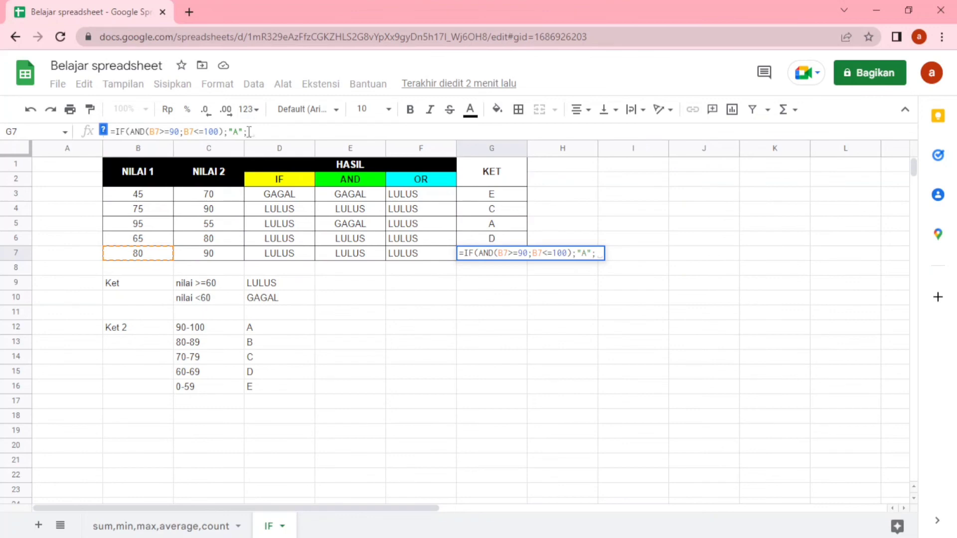
# Step: Duplicate the IF(AND(B7>=90;B7<=100);"A"; segment at the end of the G7 formula
pyautogui.moveTo(249, 132); pyautogui.dragTo(113, 135)
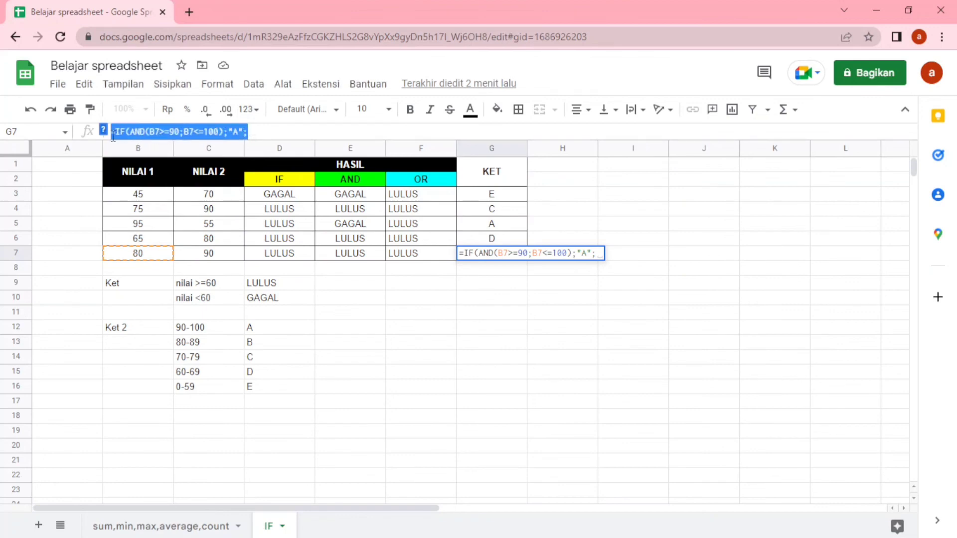
pyautogui.click(126, 131)
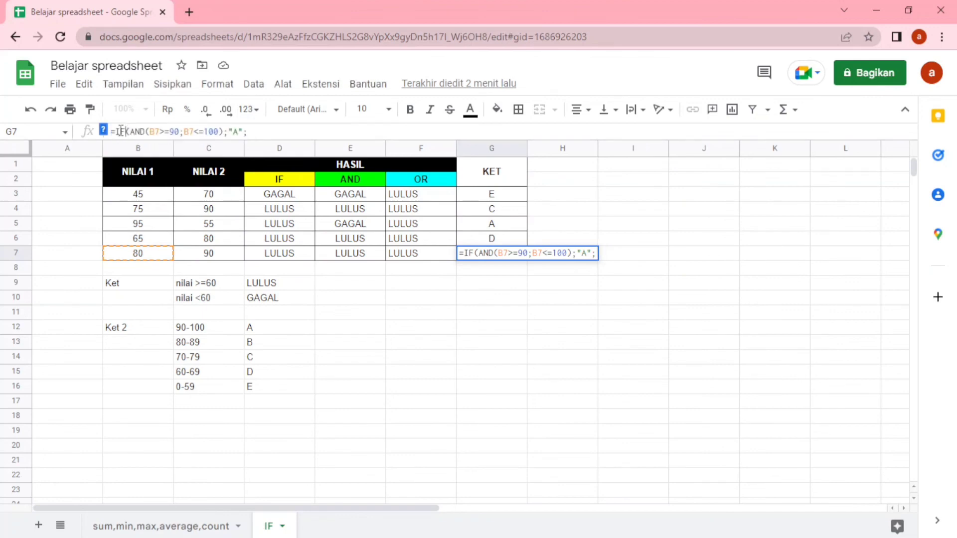
pyautogui.moveTo(116, 131); pyautogui.dragTo(248, 131)
pyautogui.hotkey('ctrl', 'c')
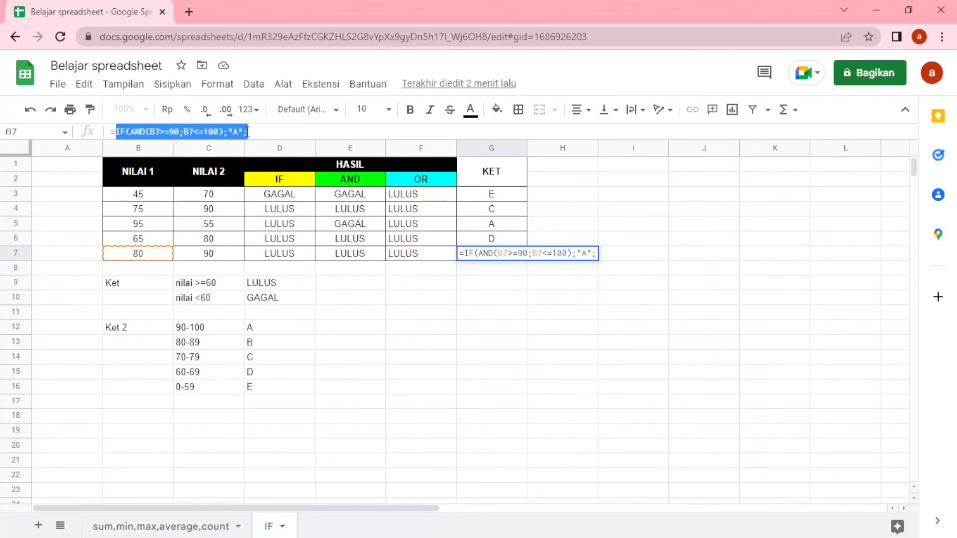
pyautogui.click(267, 132)
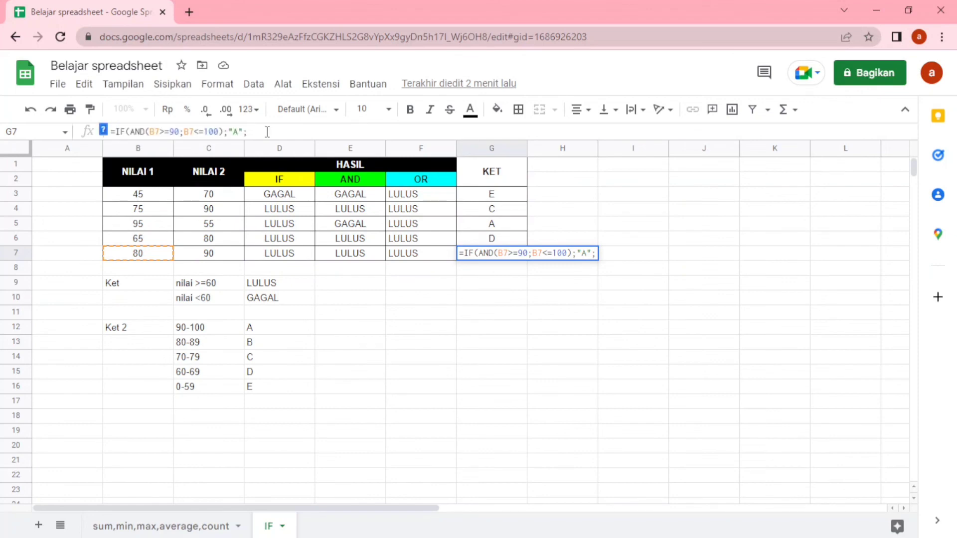
pyautogui.hotkey('ctrl', 'v')
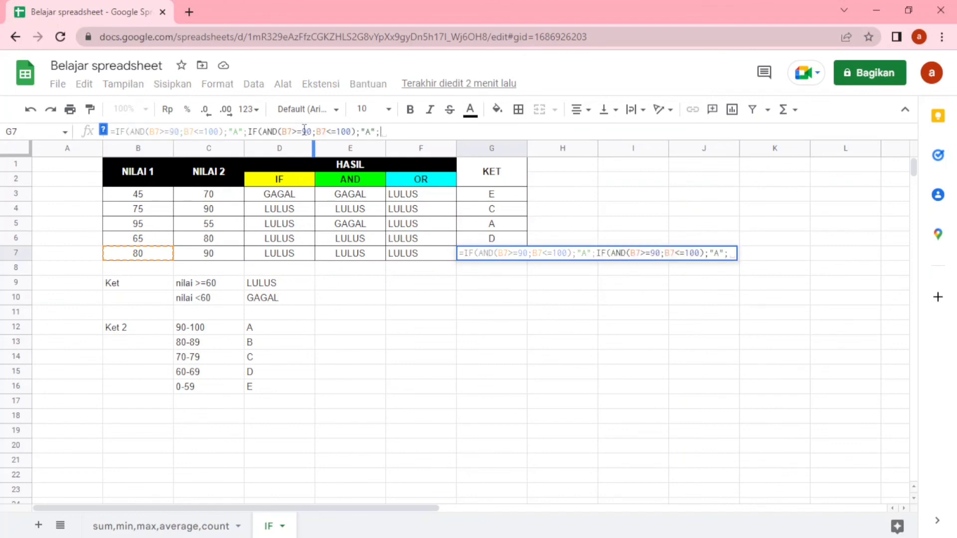
# Step: Change the second AND condition in the G7 formula to B7>=80 and B7<=89
pyautogui.doubleClick(305, 131)
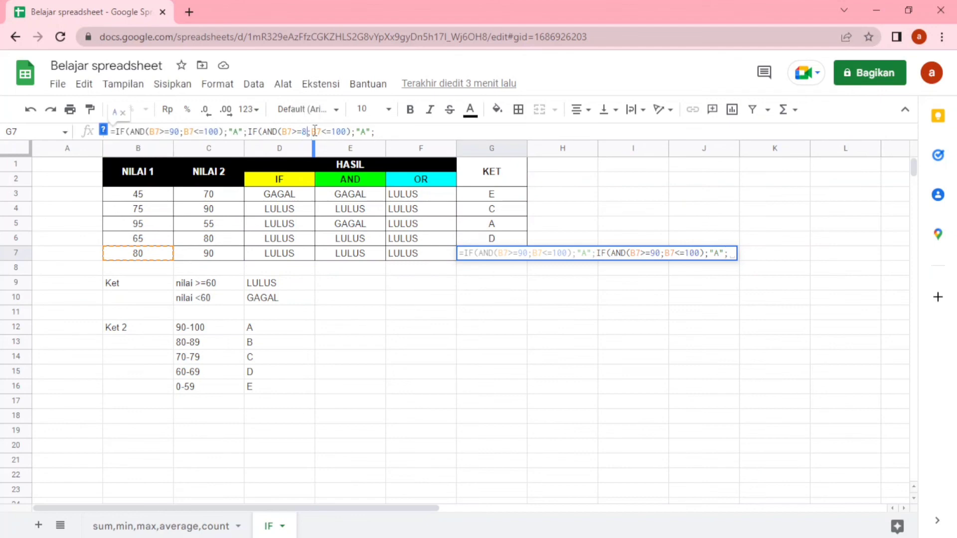
pyautogui.write('80')
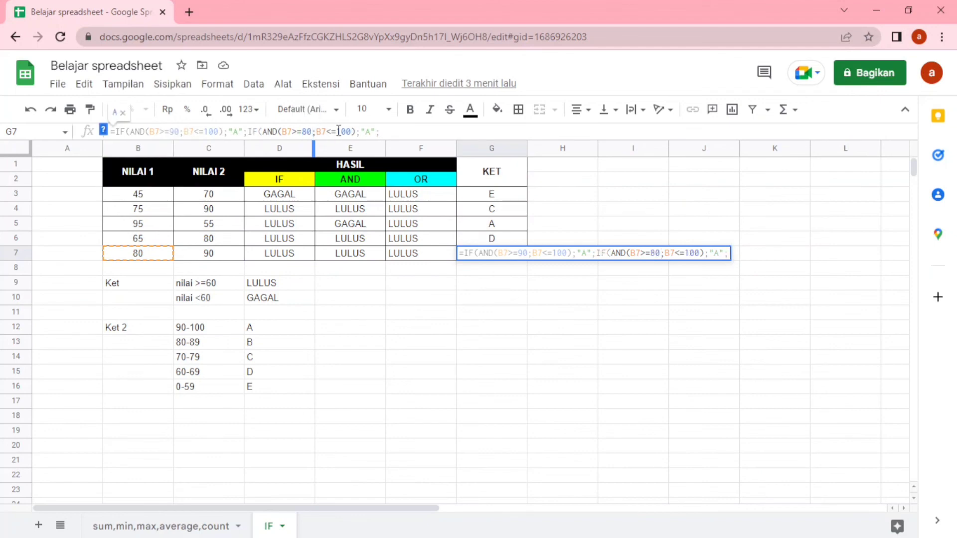
pyautogui.doubleClick(338, 131)
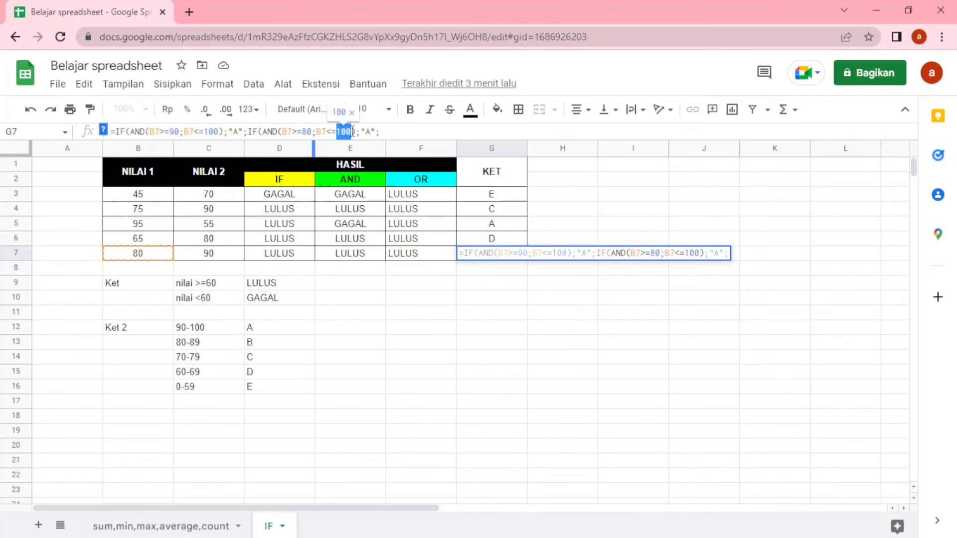
pyautogui.write('89')
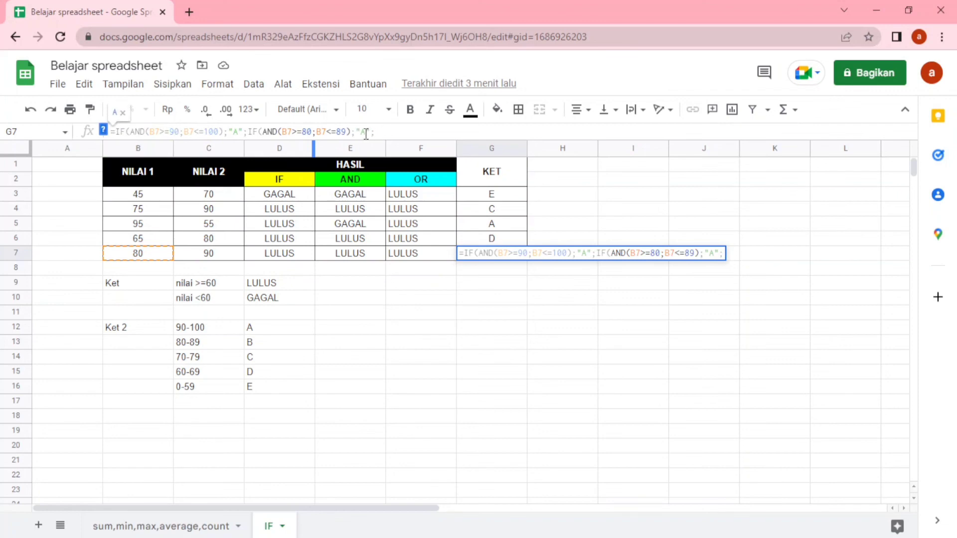
# Step: Change the result of the second IF in the G7 formula to "B"
pyautogui.doubleClick(361, 132)
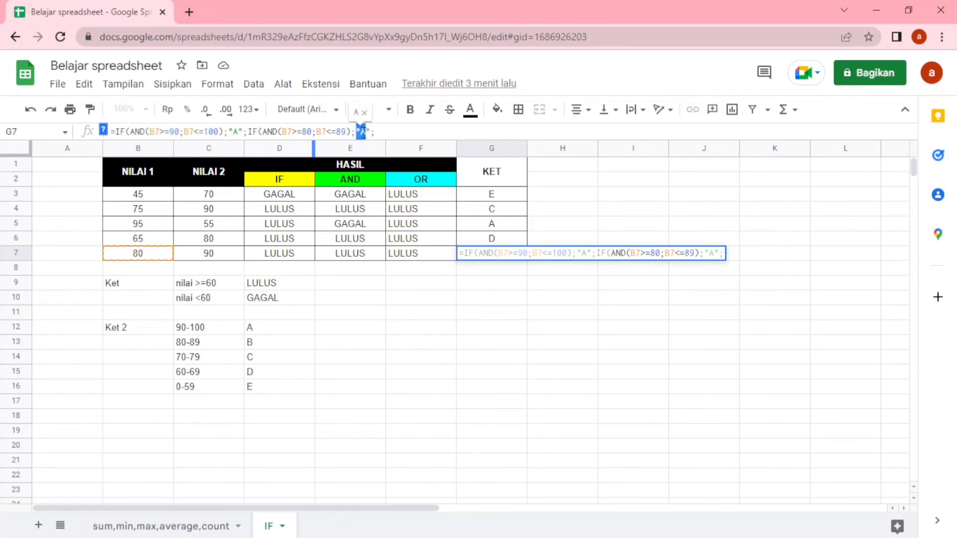
pyautogui.click(362, 132)
pyautogui.doubleClick(362, 132)
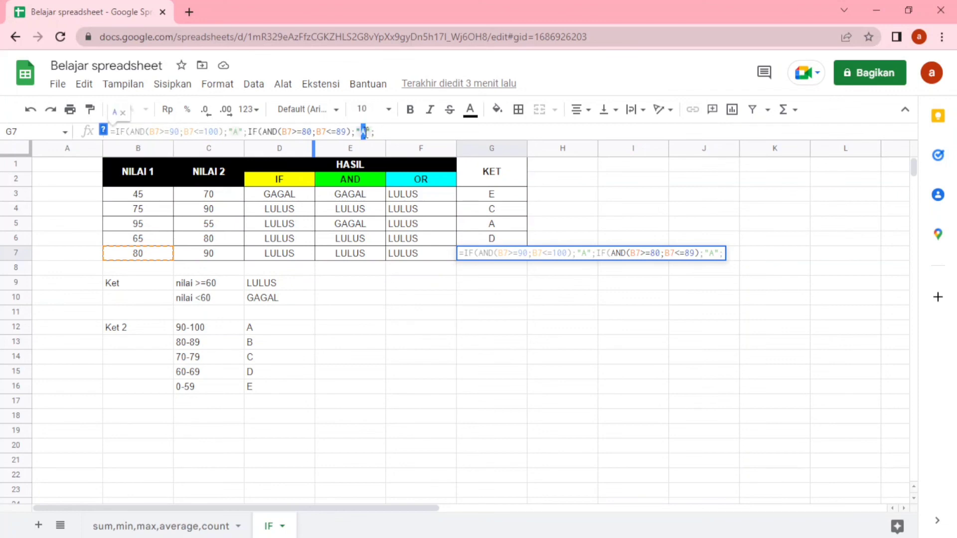
pyautogui.write('B')
# Step: Append another copy of the IF segment to the G7 formula and change it to IF(AND(B7>=70;B7<=79);"C";
pyautogui.hotkey('ctrl', 'v')
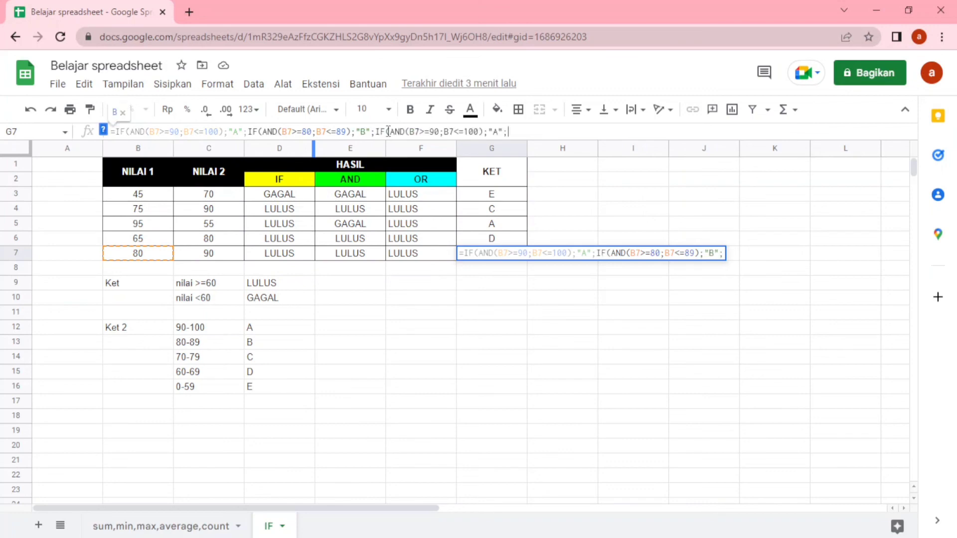
pyautogui.doubleClick(432, 131)
pyautogui.press('BackSpace')
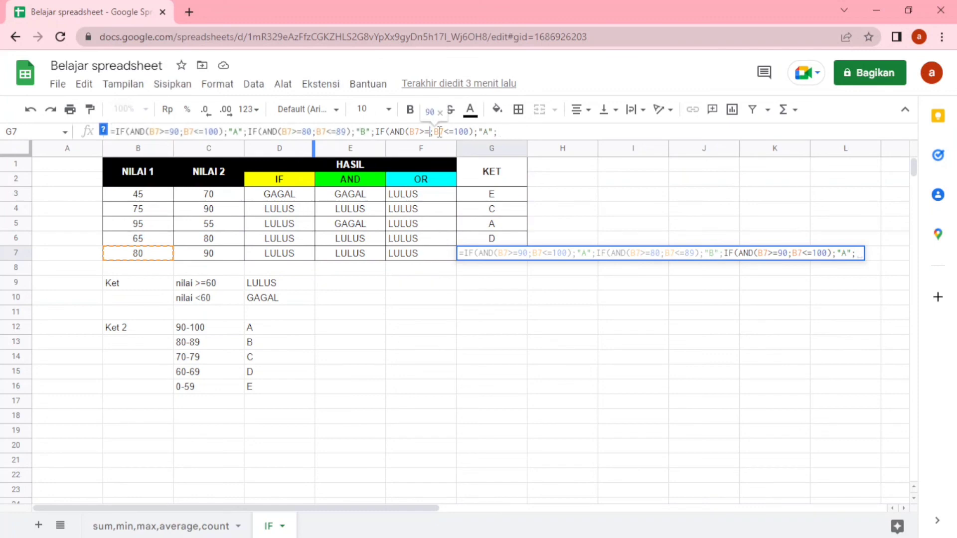
pyautogui.write('70')
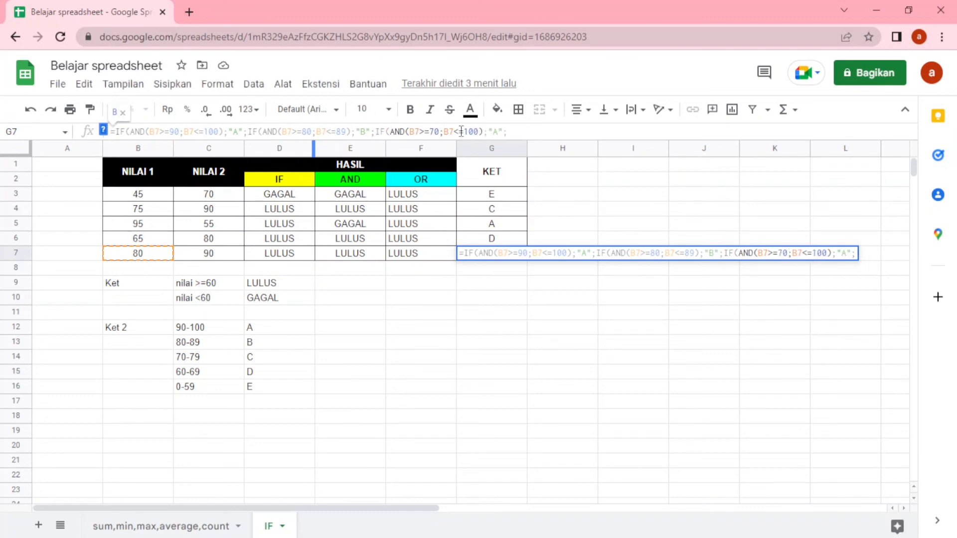
pyautogui.moveTo(465, 132); pyautogui.dragTo(482, 133)
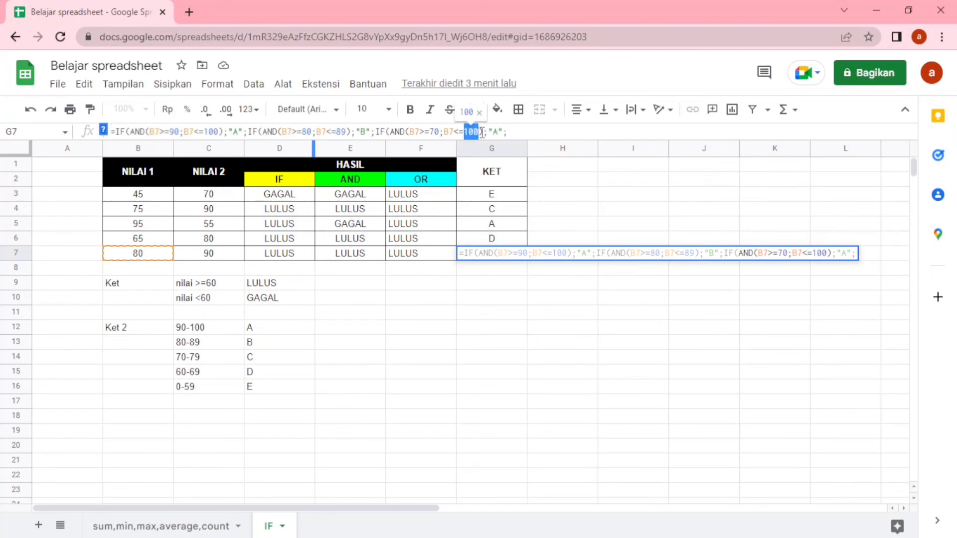
pyautogui.write('79')
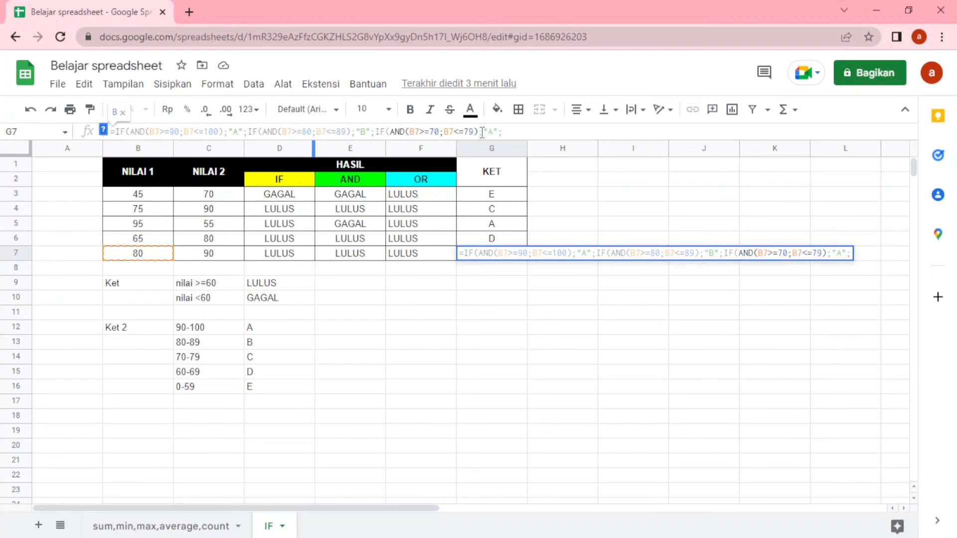
pyautogui.doubleClick(491, 131)
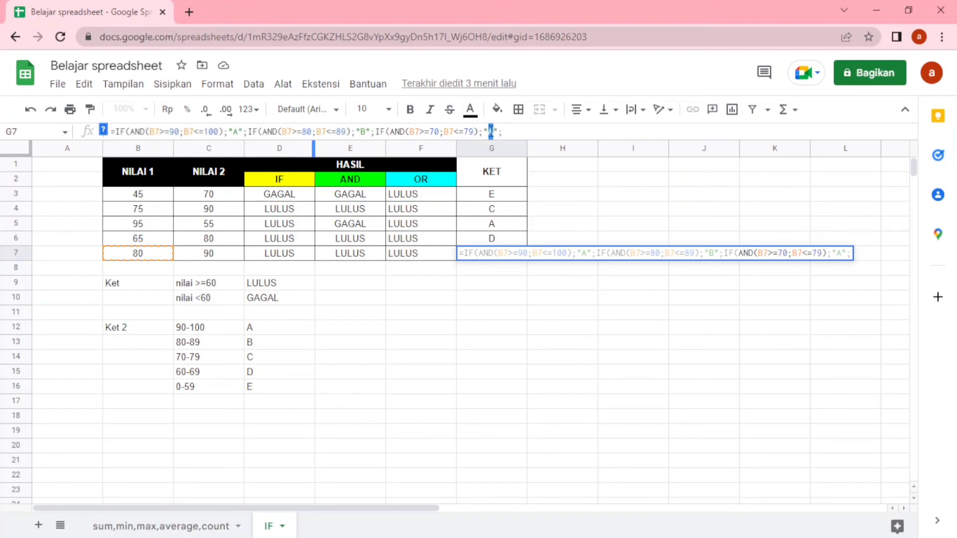
pyautogui.write('C')
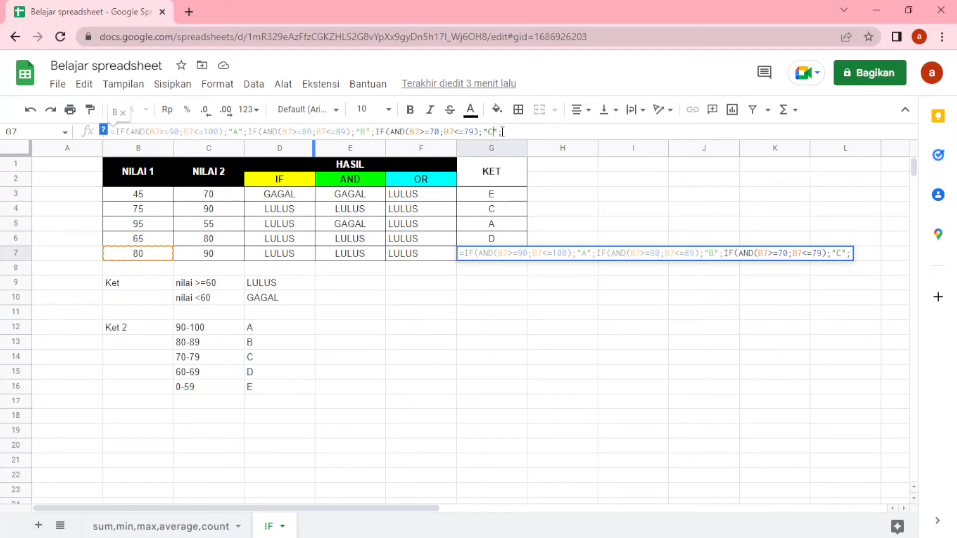
# Step: Append a fourth IF segment to the G7 formula and change it to IF(AND(B7>=60;B7<=69);"D";
pyautogui.hotkey('ctrl', 'v')
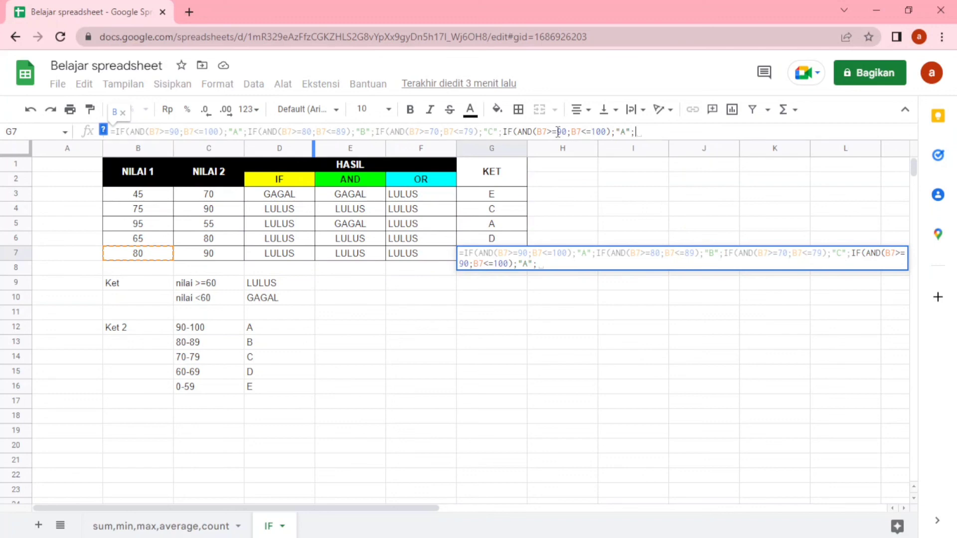
pyautogui.doubleClick(562, 132)
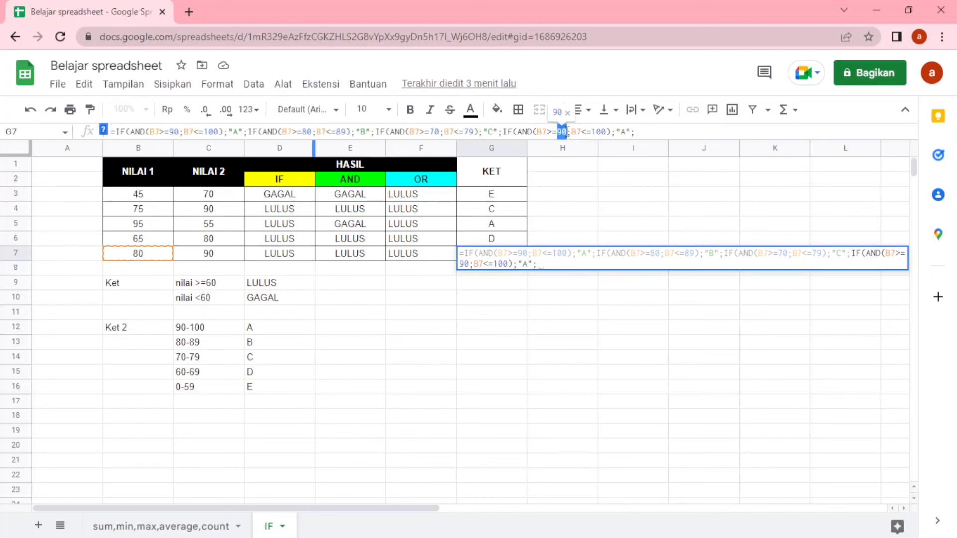
pyautogui.write('60')
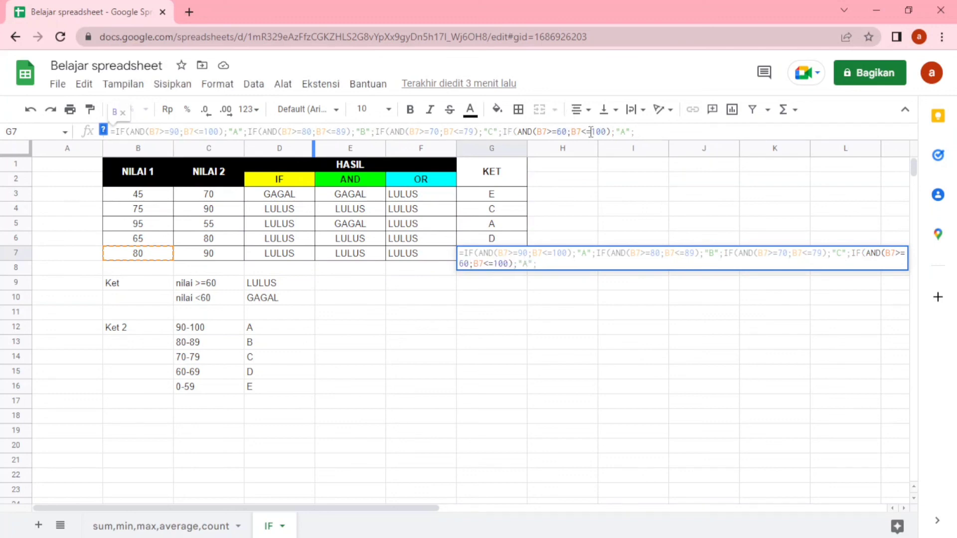
pyautogui.moveTo(593, 132); pyautogui.dragTo(607, 132)
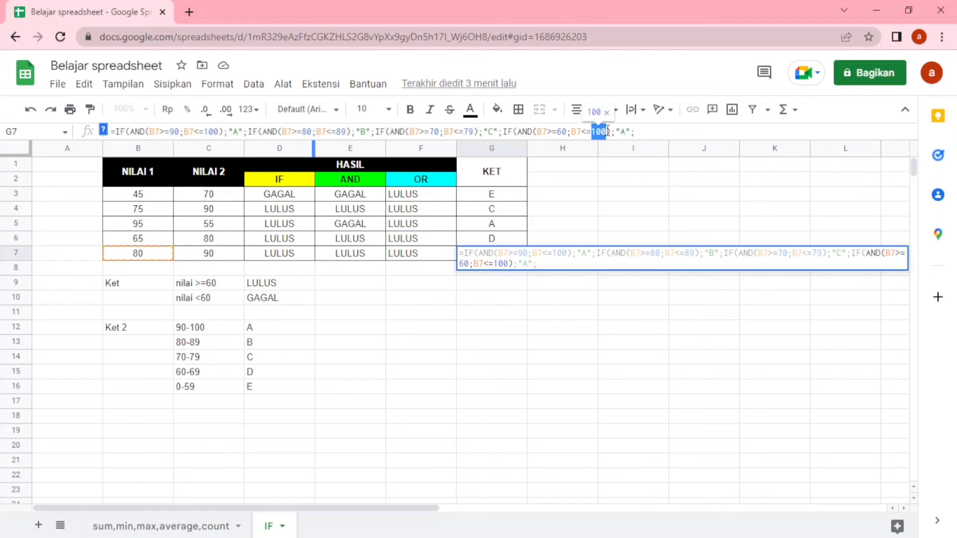
pyautogui.write('69')
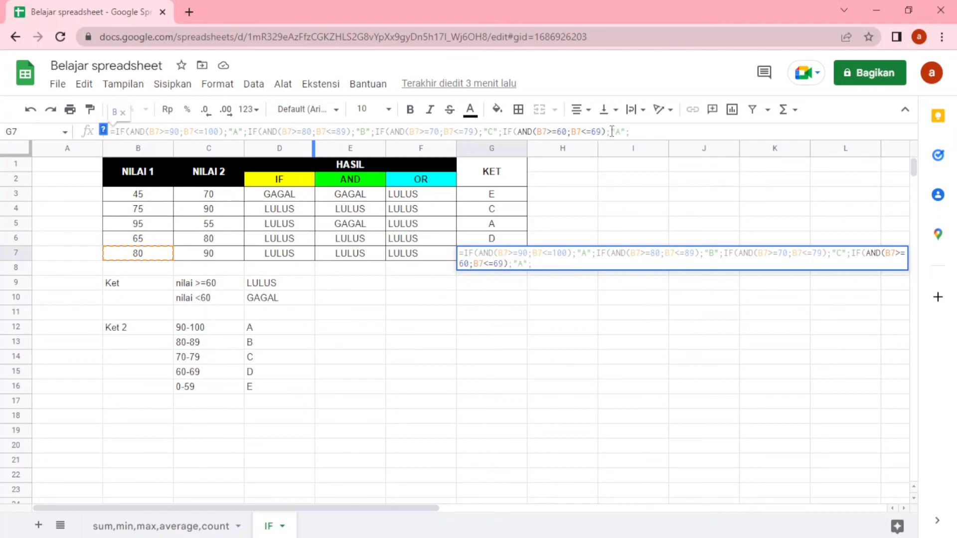
pyautogui.moveTo(616, 131); pyautogui.dragTo(624, 132)
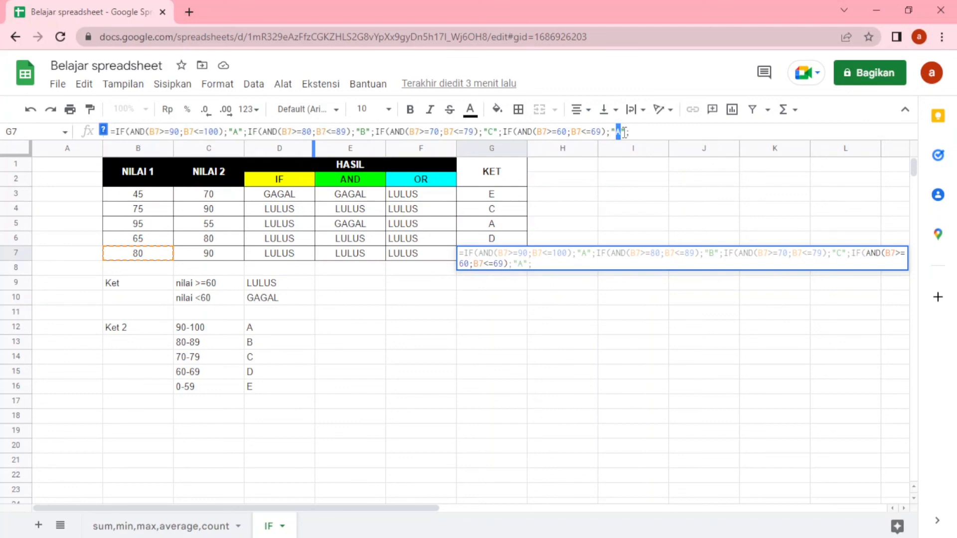
pyautogui.write('D')
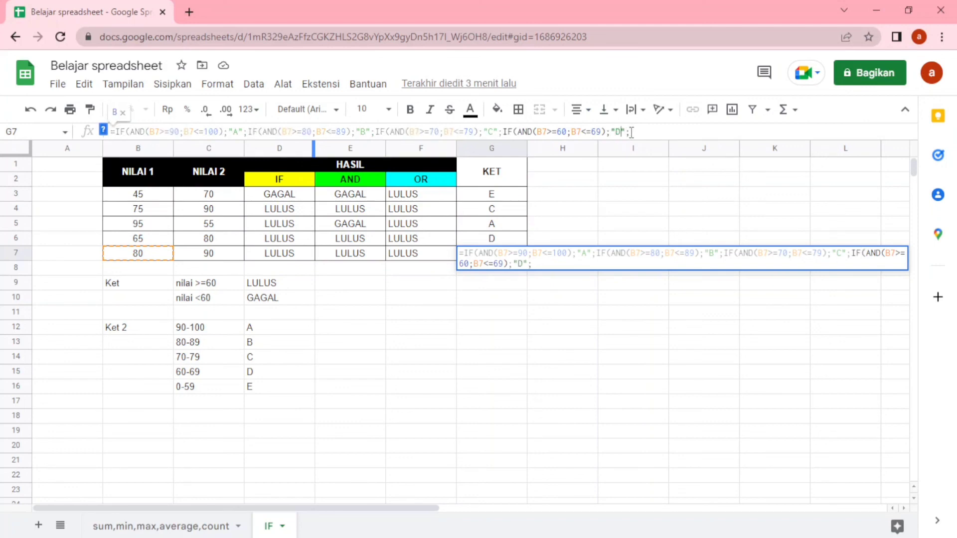
# Step: Append a fifth IF segment to the G7 formula and change it to IF(AND(B7>=0;B7<=59);"E";
pyautogui.click(639, 132)
pyautogui.hotkey('ctrl', 'v')
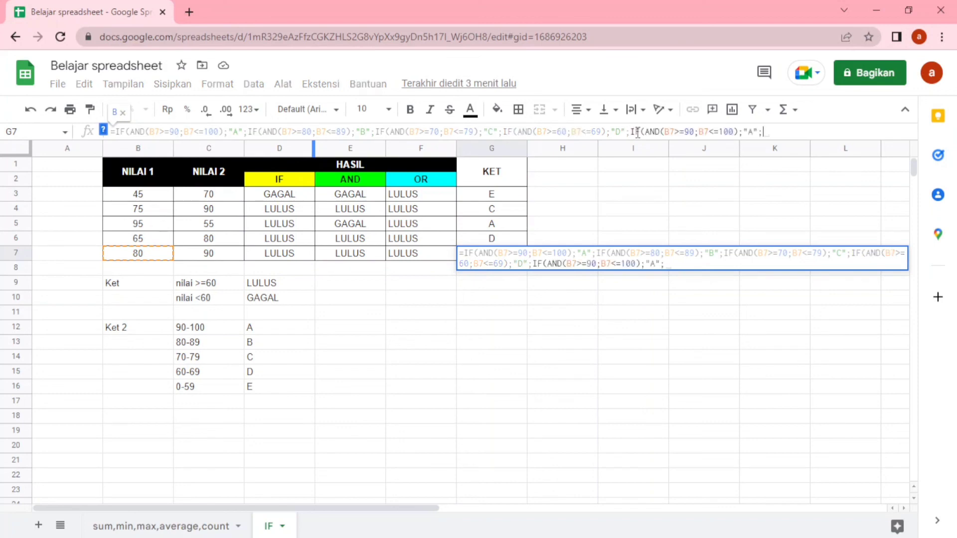
pyautogui.click(686, 132)
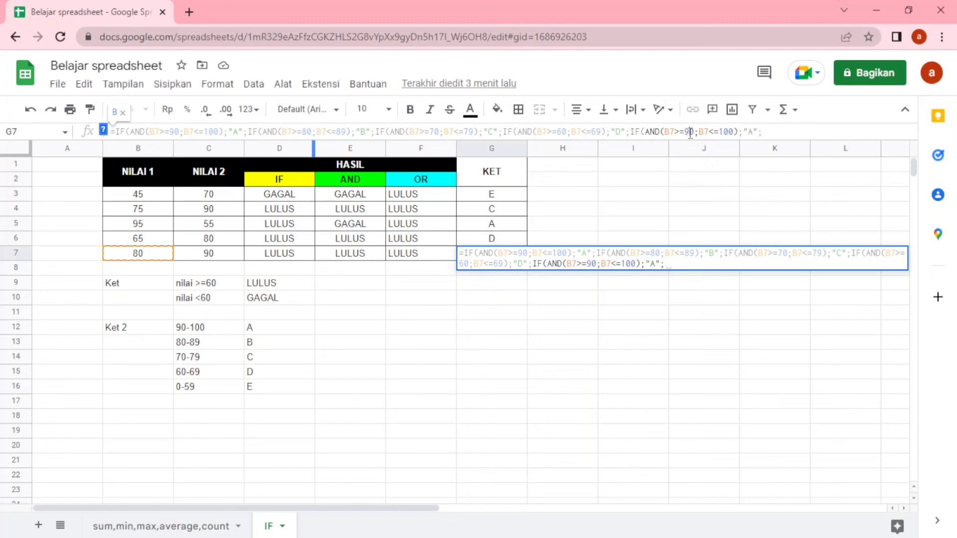
pyautogui.press('Delete')
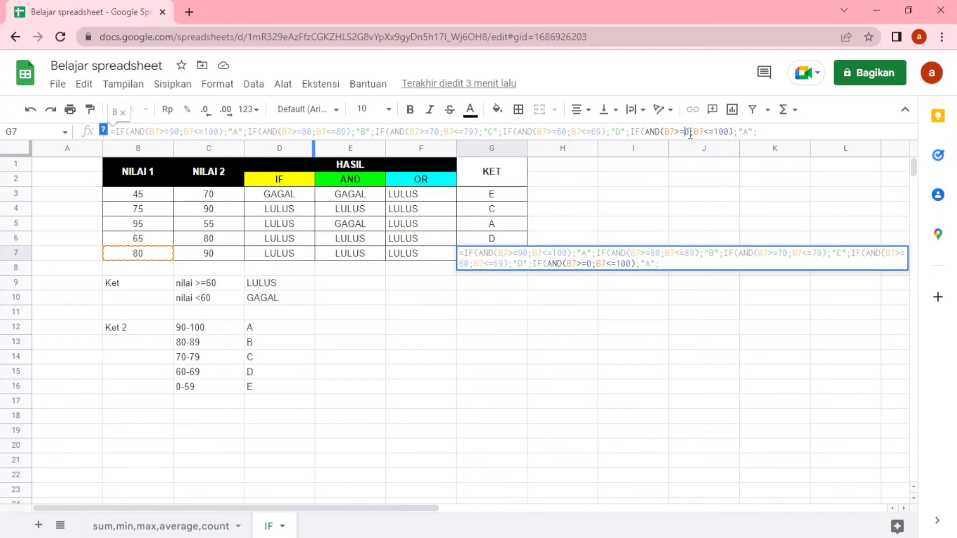
pyautogui.doubleClick(717, 131)
pyautogui.write('59')
pyautogui.doubleClick(741, 132)
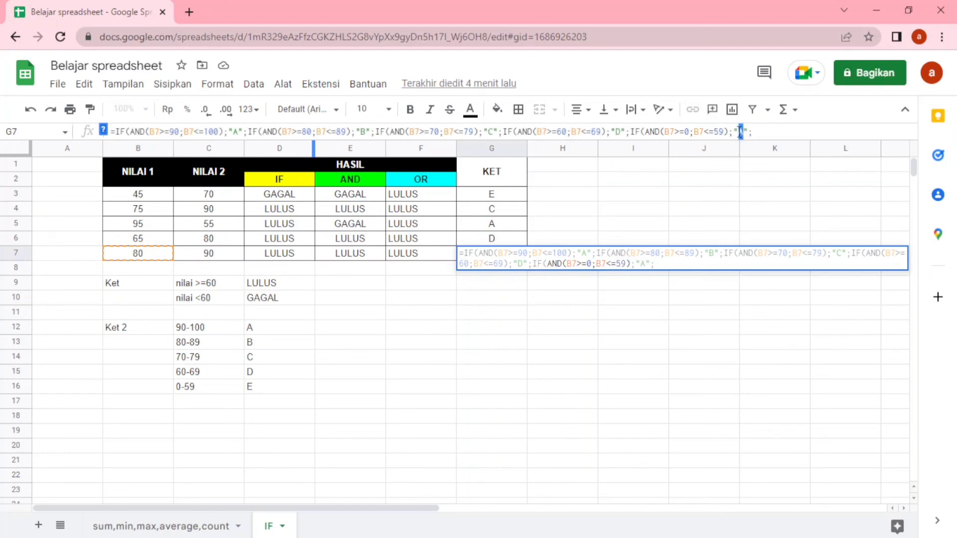
pyautogui.write('E')
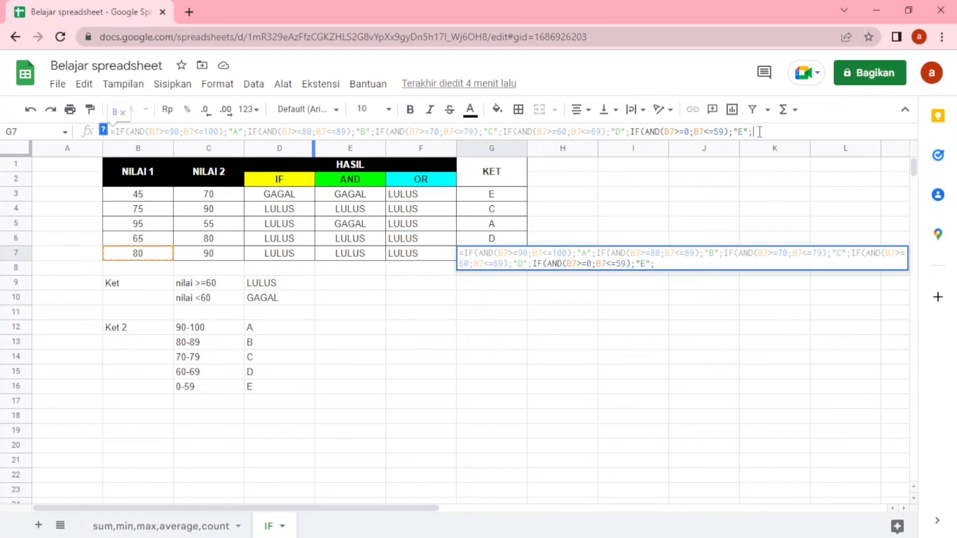
# Step: Finish the G7 formula with "DATA SALAH" as the fallback result, close it and enter it
pyautogui.write('"')
pyautogui.write('DATA SALAH)')
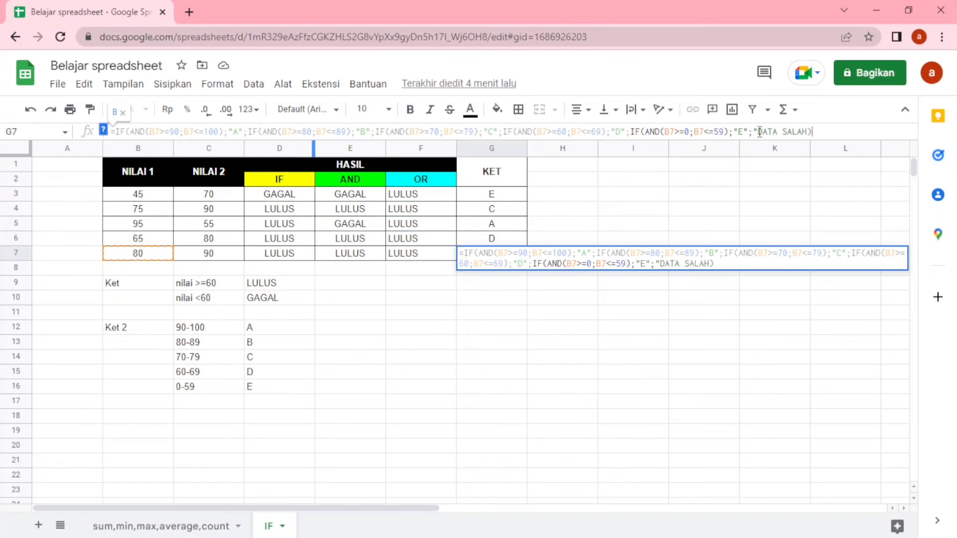
pyautogui.press('BackSpace')
pyautogui.write('")')
pyautogui.press('Return')
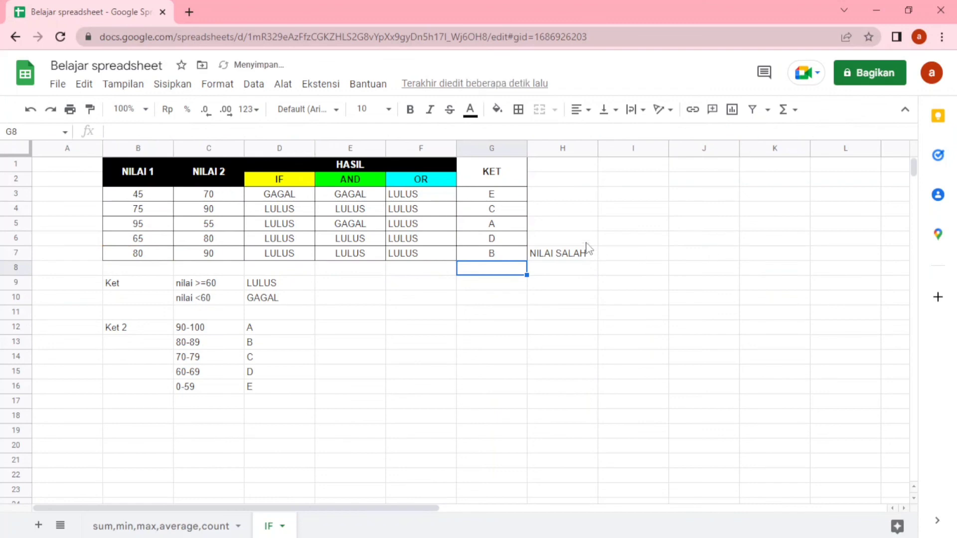
# Step: Compare the formulas in H7 and G7, and delete the trial formula from H7
pyautogui.click(574, 260)
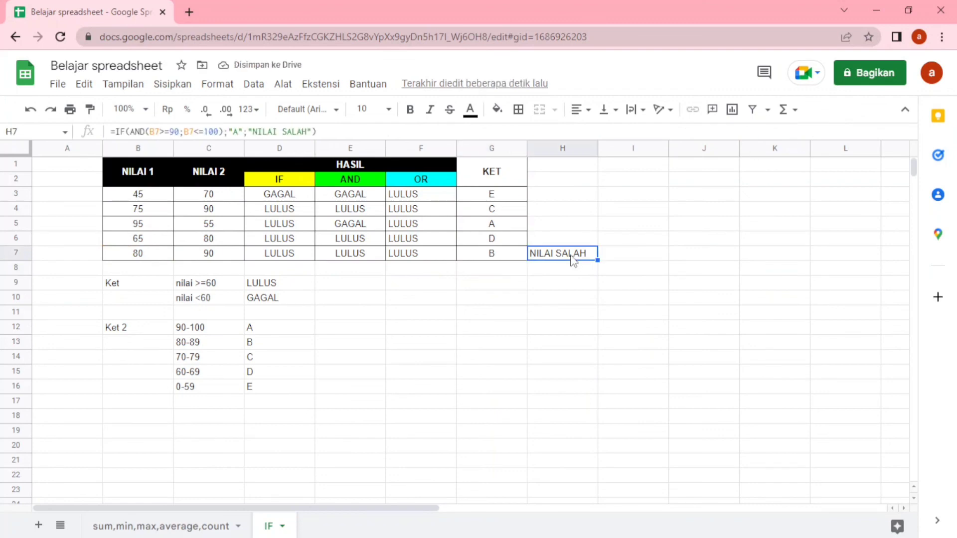
pyautogui.click(514, 260)
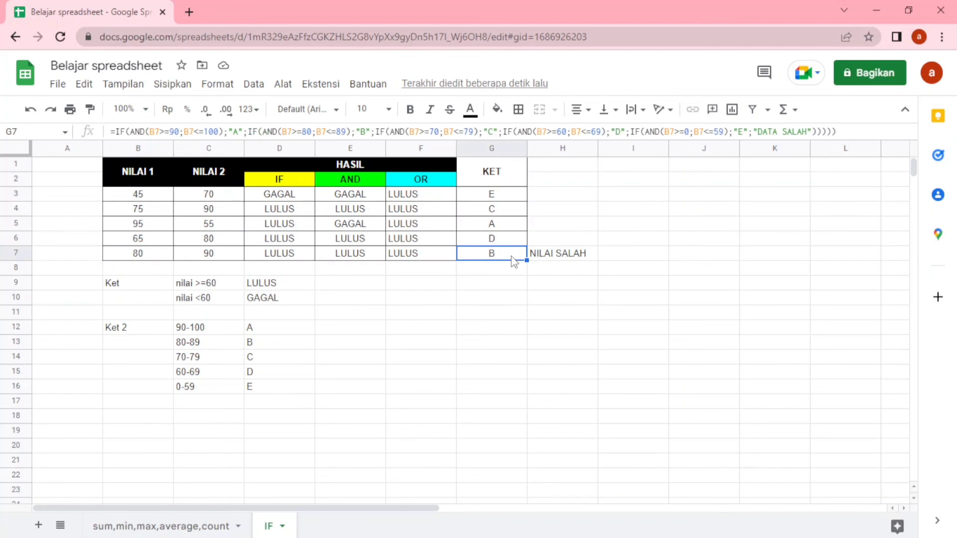
pyautogui.click(583, 261)
pyautogui.press('Delete')
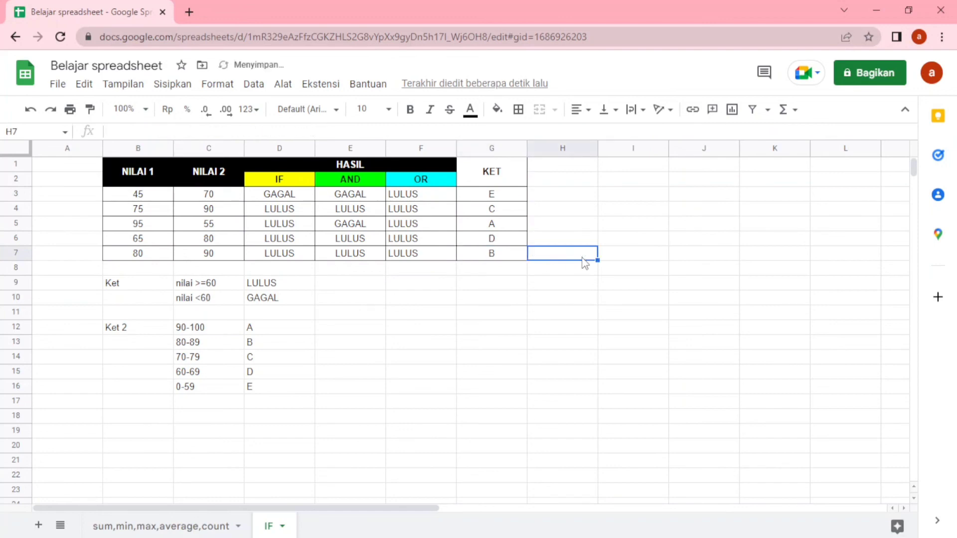
# Step: Fill the G7 formula upward through G3 and check the copied formula in G3
pyautogui.click(514, 258)
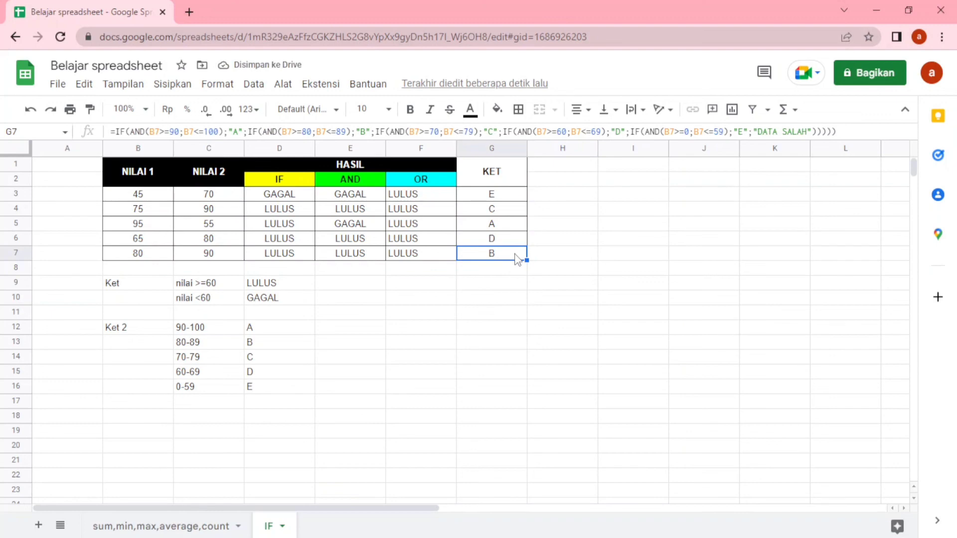
pyautogui.keyDown('shift'); pyautogui.click(523, 195); pyautogui.keyUp('shift')
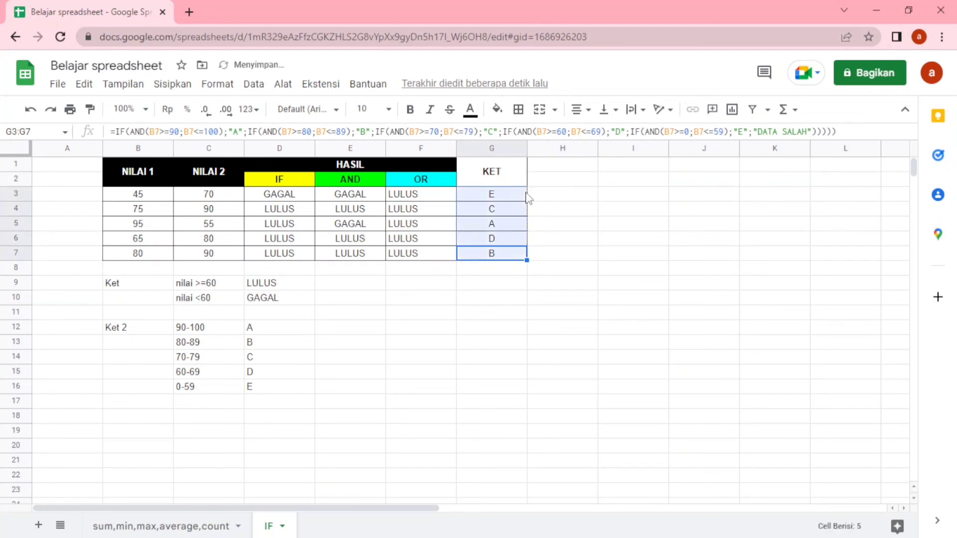
pyautogui.click(530, 197)
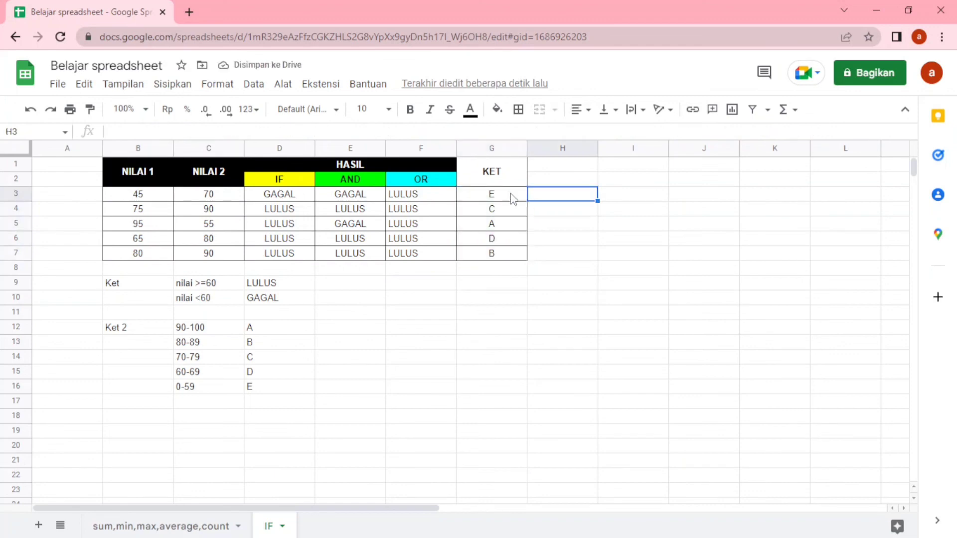
pyautogui.click(500, 194)
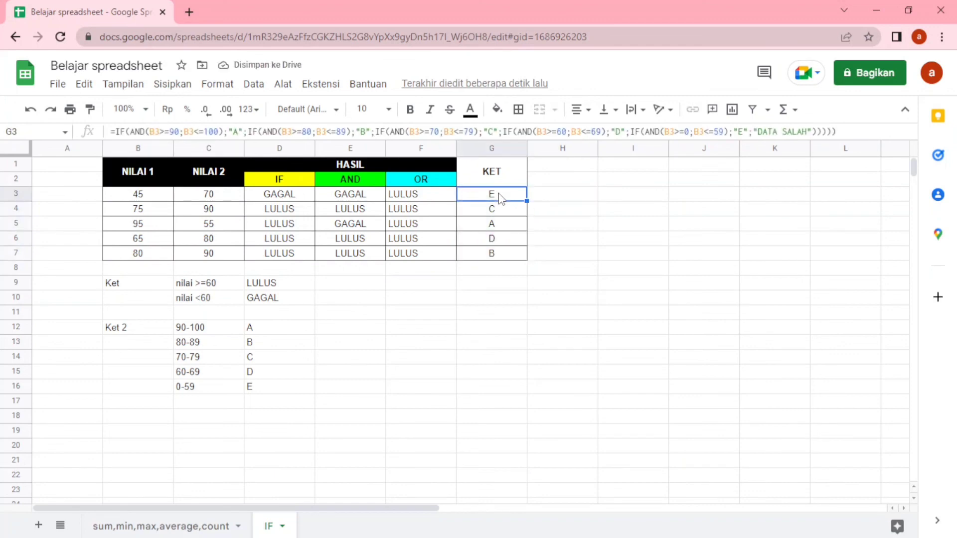
# Step: Set the first NILAI 1 score in B3 to 100 to test the grade formula
pyautogui.click(144, 200)
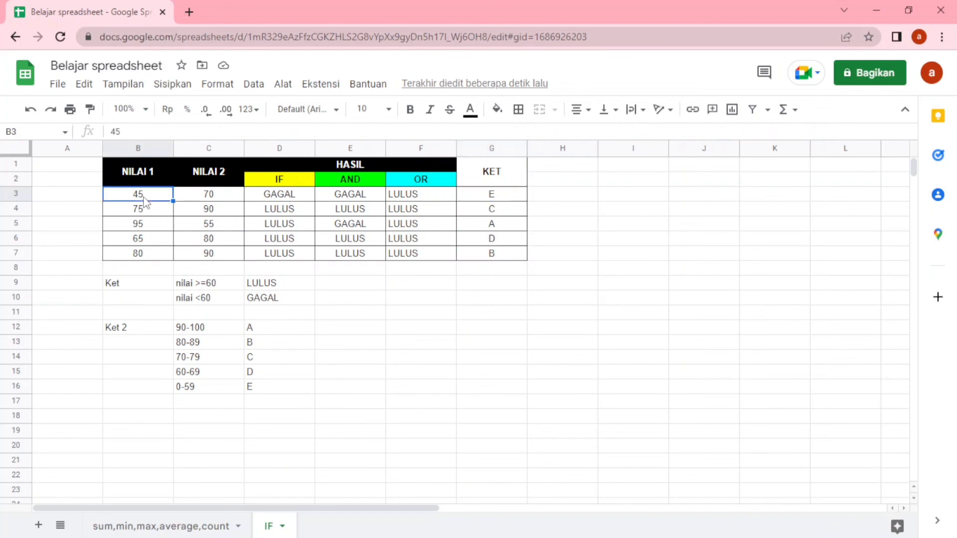
pyautogui.write('0')
pyautogui.press('BackSpace')
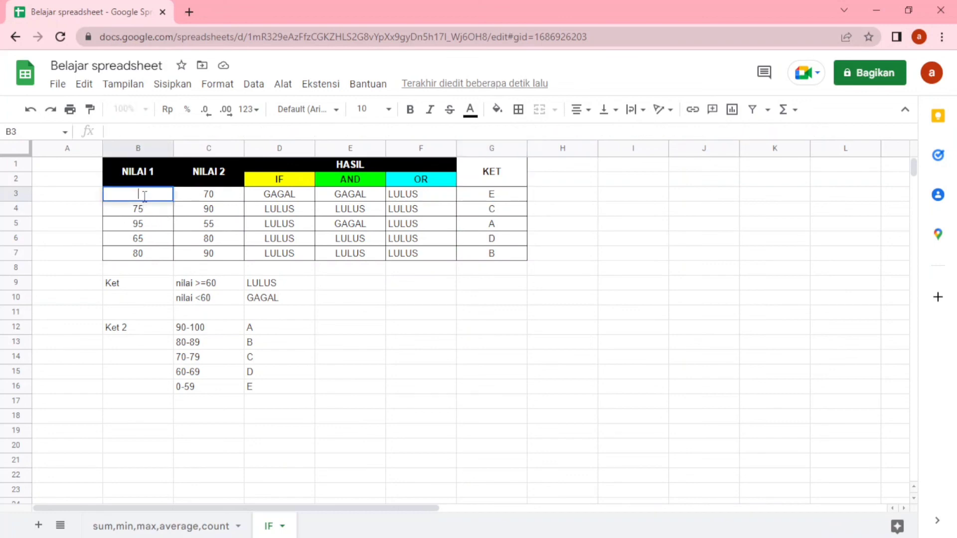
pyautogui.write('100')
pyautogui.press('Return')
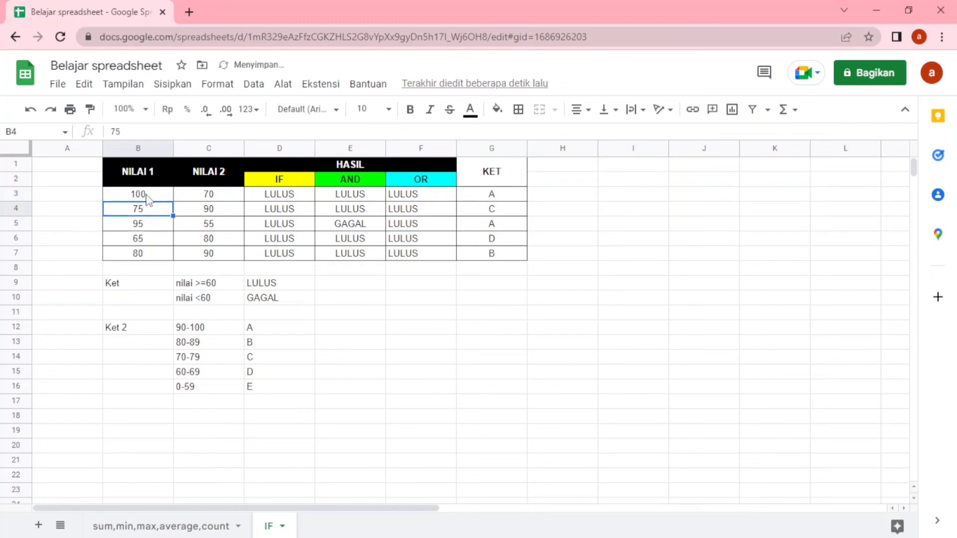
# Step: Test the grade formula with an out-of-range score by setting the first NILAI 1 value in B3 to 120
pyautogui.click(148, 197)
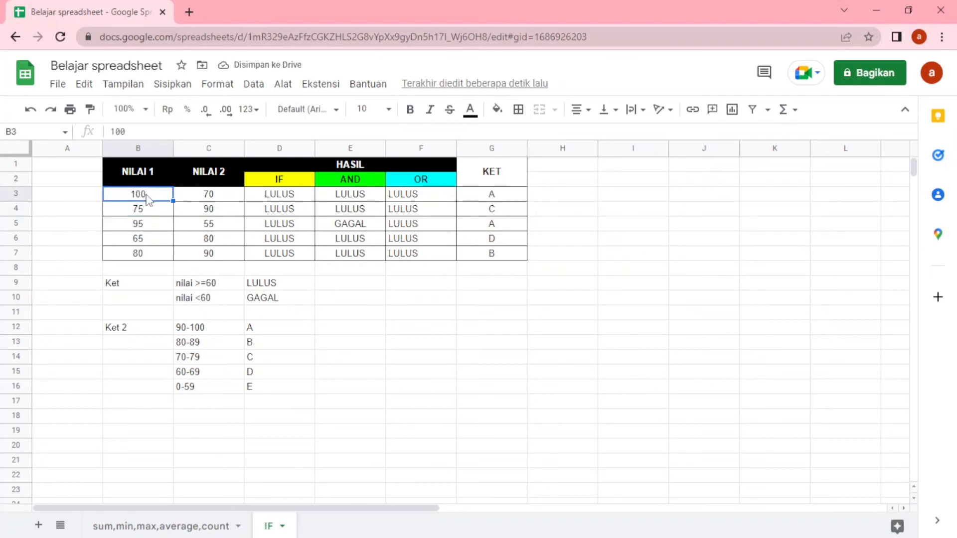
pyautogui.write('1')
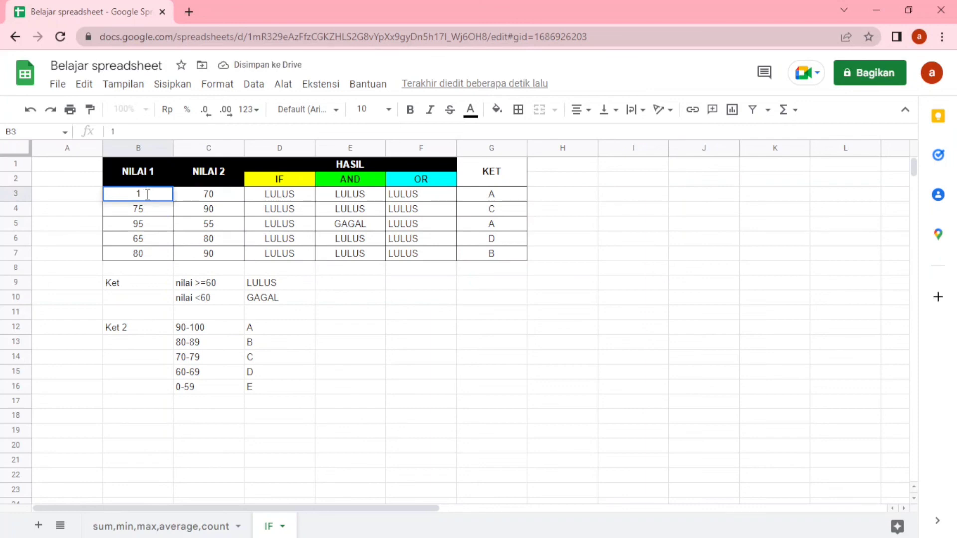
pyautogui.write('20')
pyautogui.press('Return')
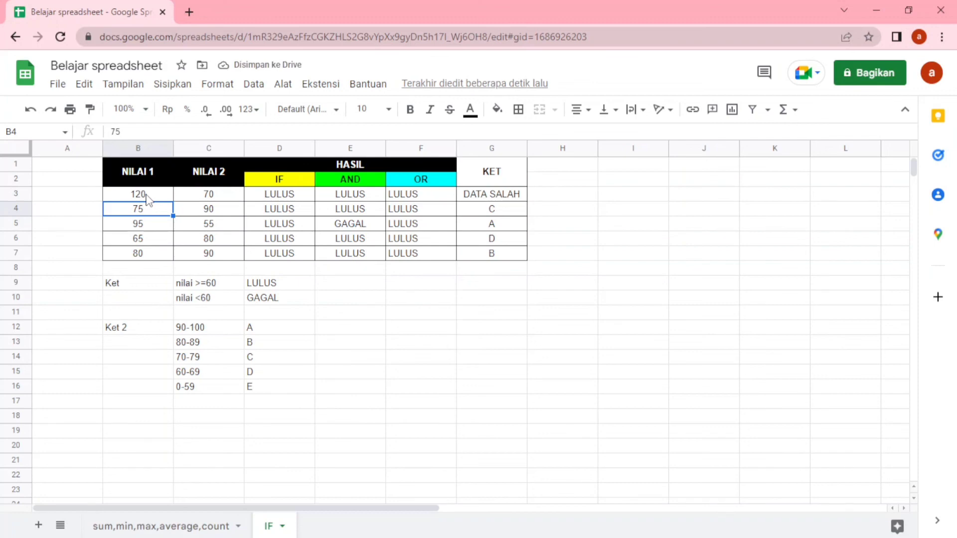
# Step: Set the first NILAI 1 score in B3 to 90
pyautogui.click(155, 196)
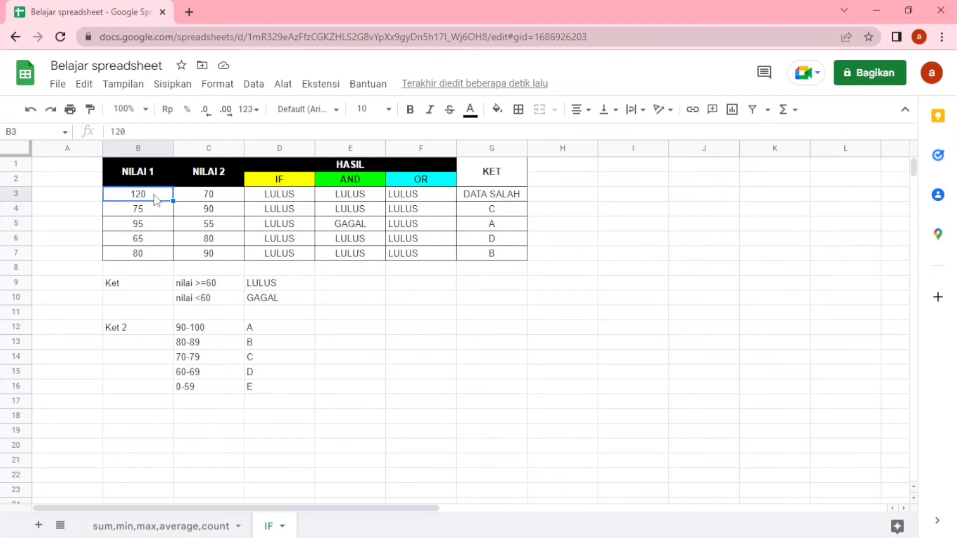
pyautogui.write('90')
pyautogui.press('Return')
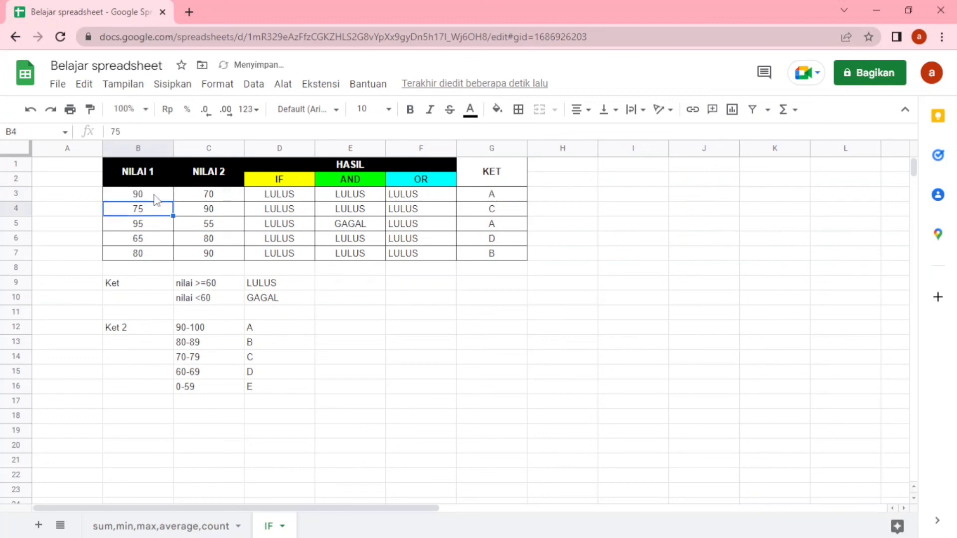
# Step: Review the nested grade formula in G3 against the Ket 2 grade ranges in B12:D16, and inspect the IF formula in D3
pyautogui.click(499, 199)
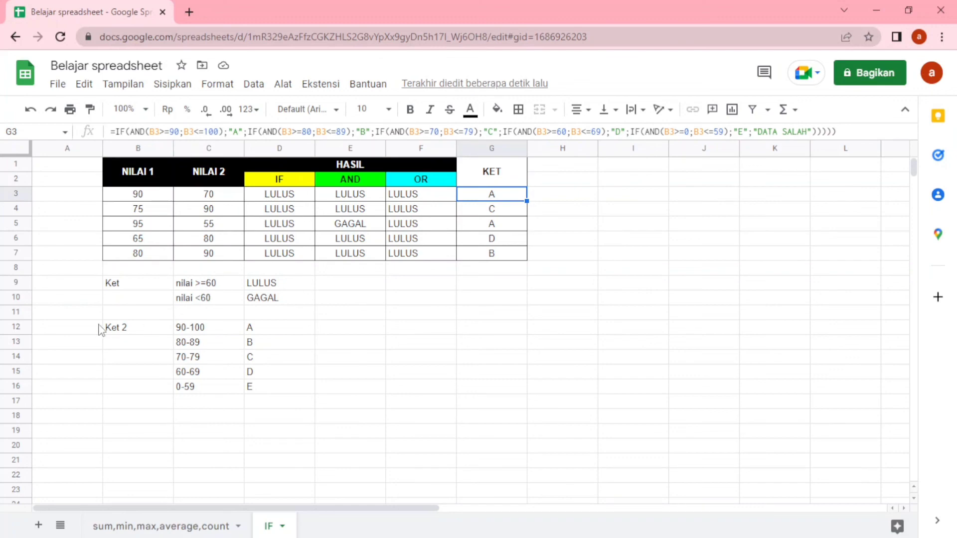
pyautogui.moveTo(121, 328); pyautogui.dragTo(271, 395)
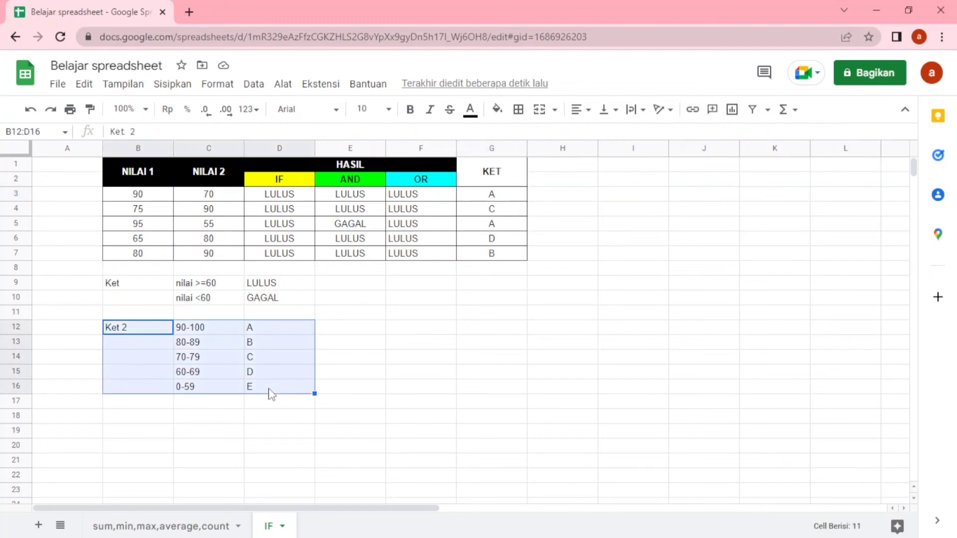
pyautogui.click(479, 344)
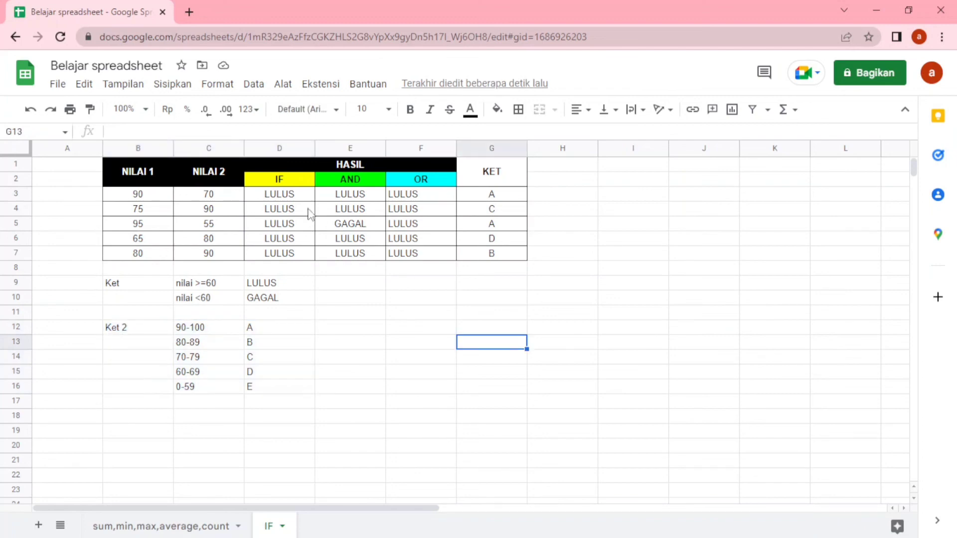
pyautogui.click(282, 199)
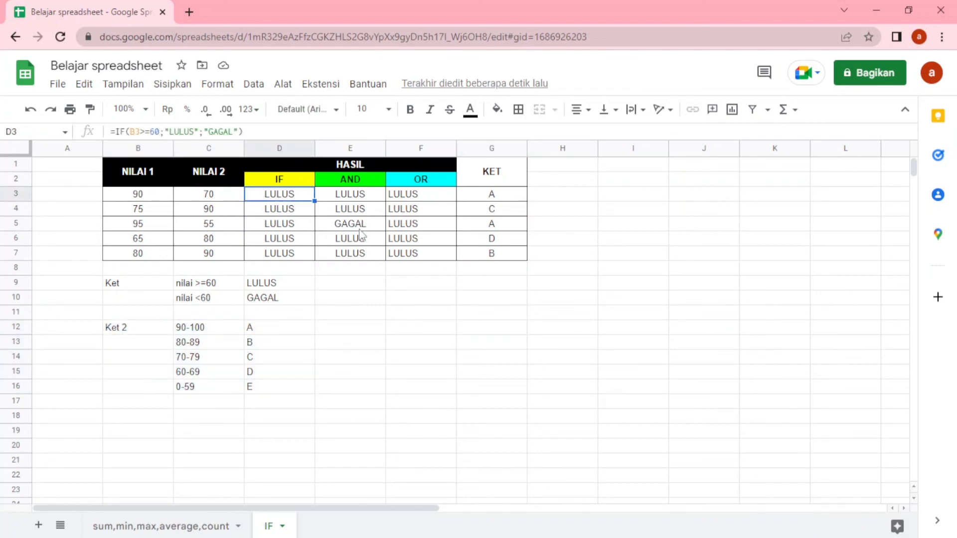